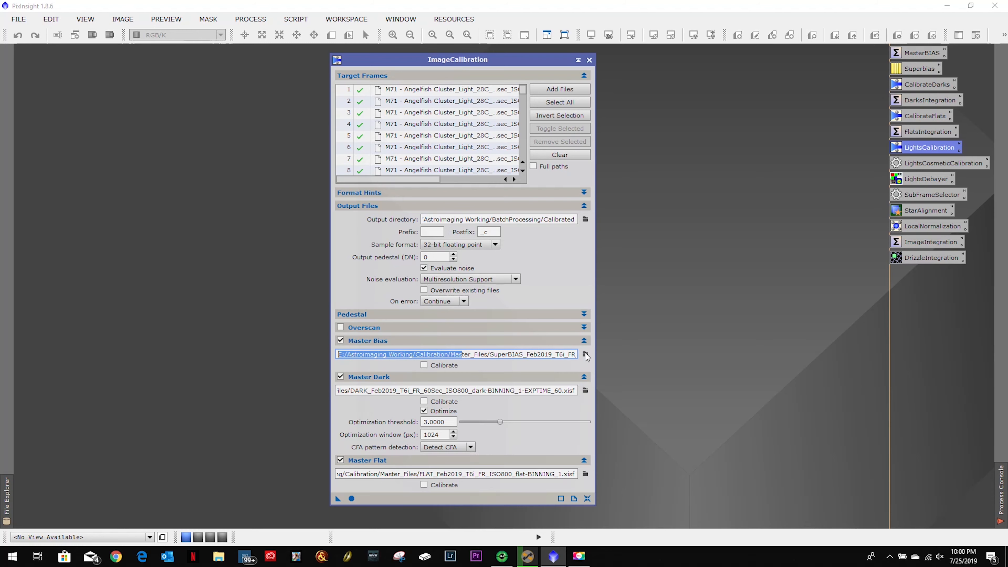
- Browse the Astroimaging Working/Calibration/Master_Files folder for the master bias frame without changing the selection
{"action": "left_click", "coordinate": [586, 354]}
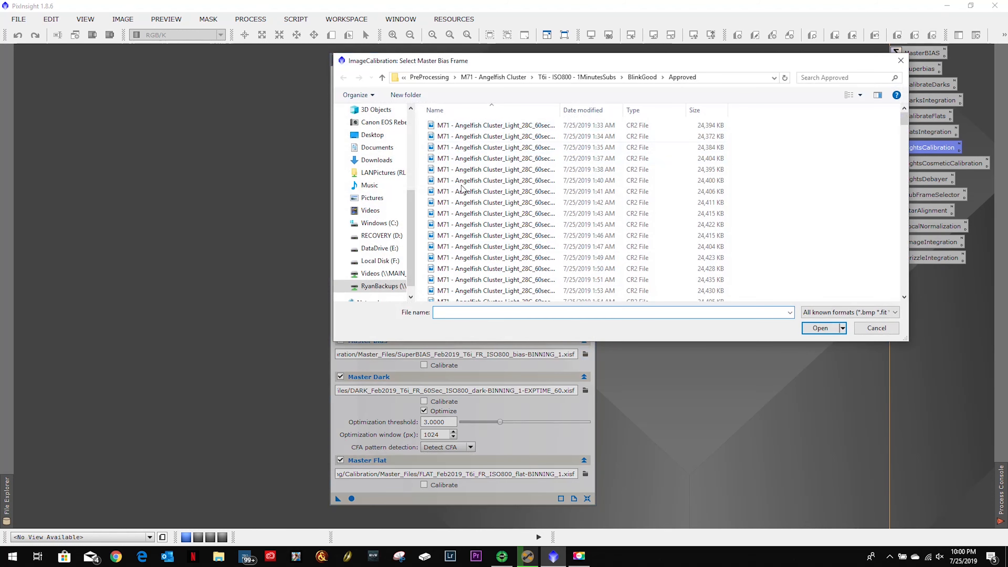
{"action": "left_click", "coordinate": [379, 248]}
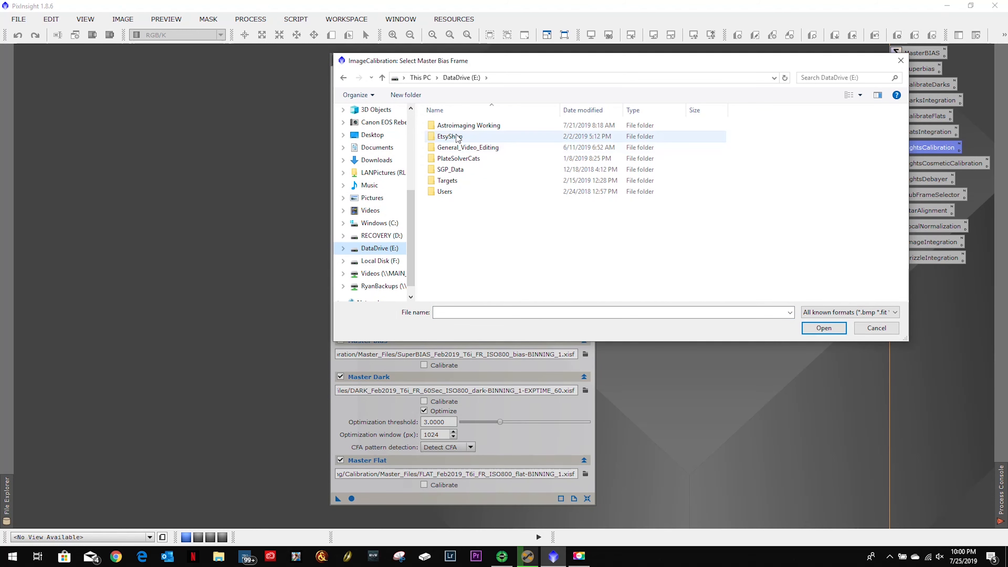
{"action": "left_click", "coordinate": [458, 127]}
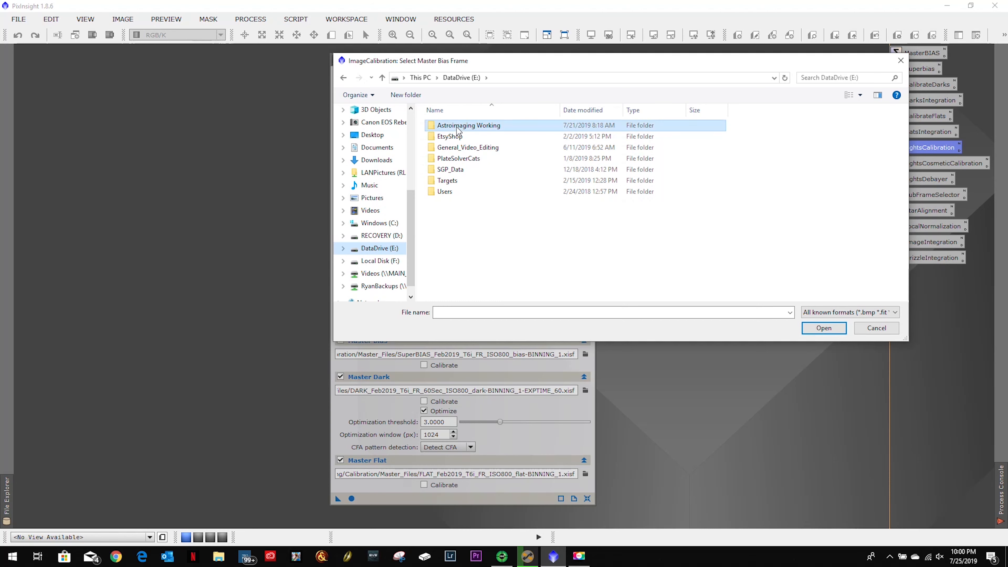
{"action": "double_click", "coordinate": [459, 127]}
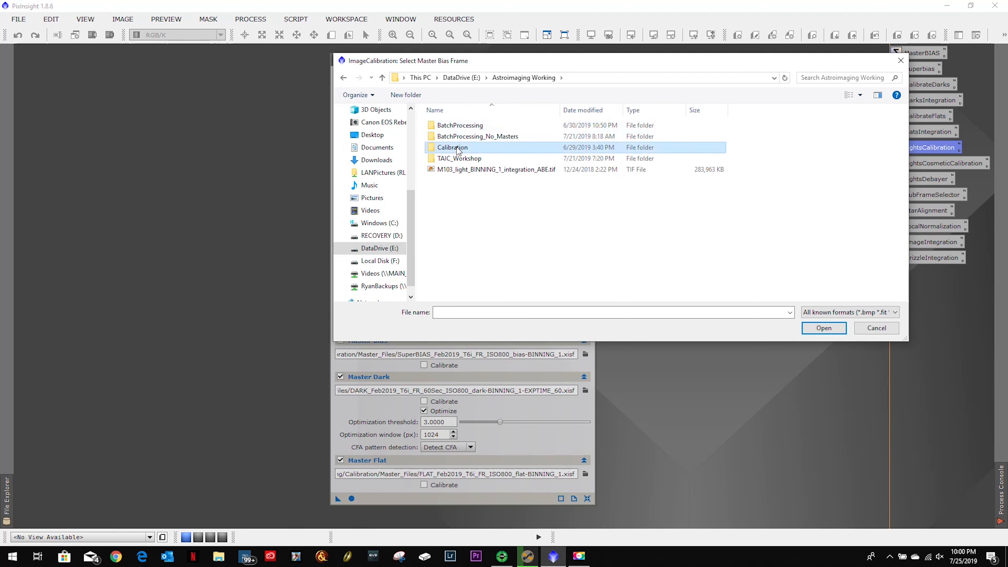
{"action": "double_click", "coordinate": [454, 147]}
{"action": "double_click", "coordinate": [455, 127]}
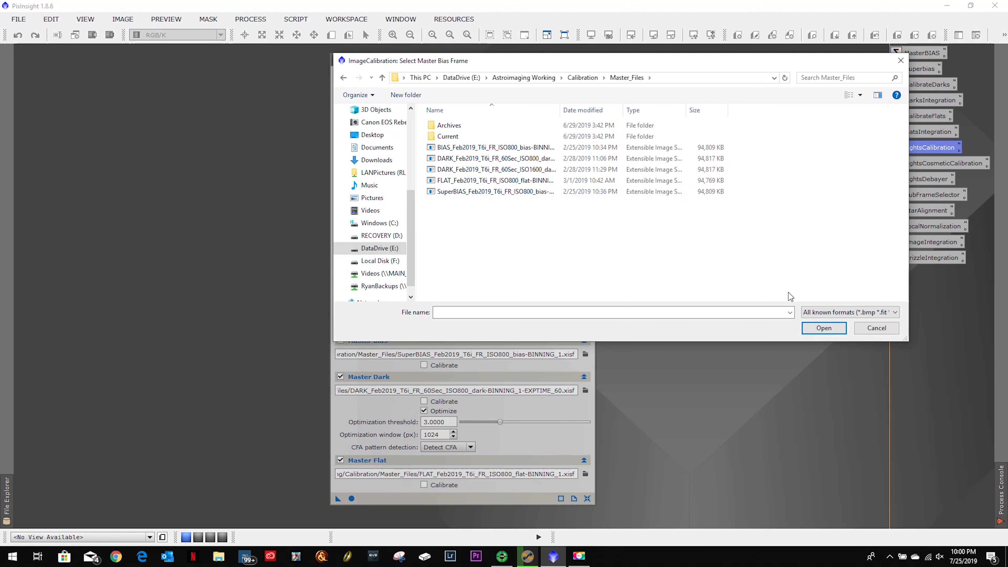
{"action": "left_click", "coordinate": [876, 328]}
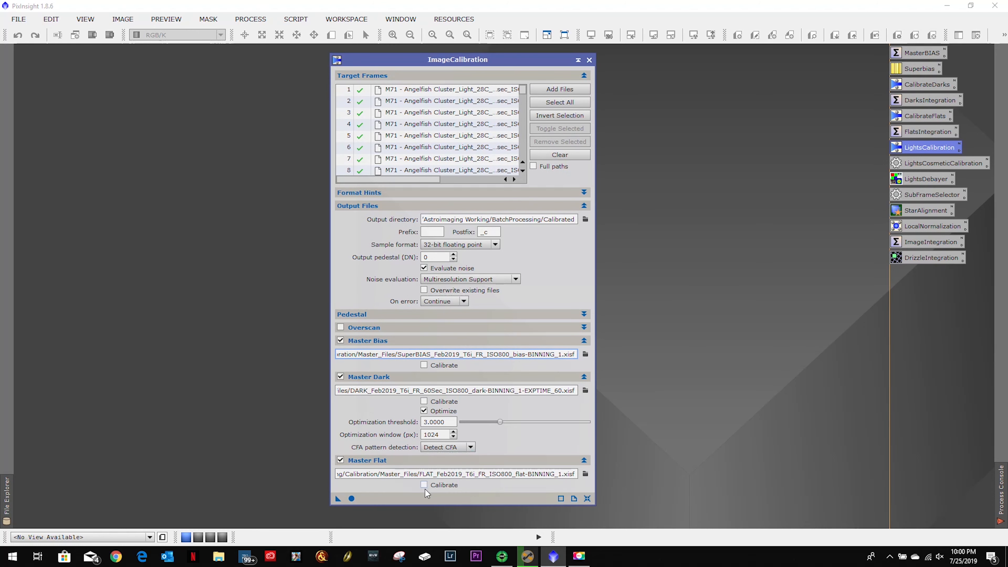
- Run ImageCalibration on all the M71 light frames and close its window
{"action": "left_click_drag", "start_coordinate": [418, 178], "coordinate": [378, 181]}
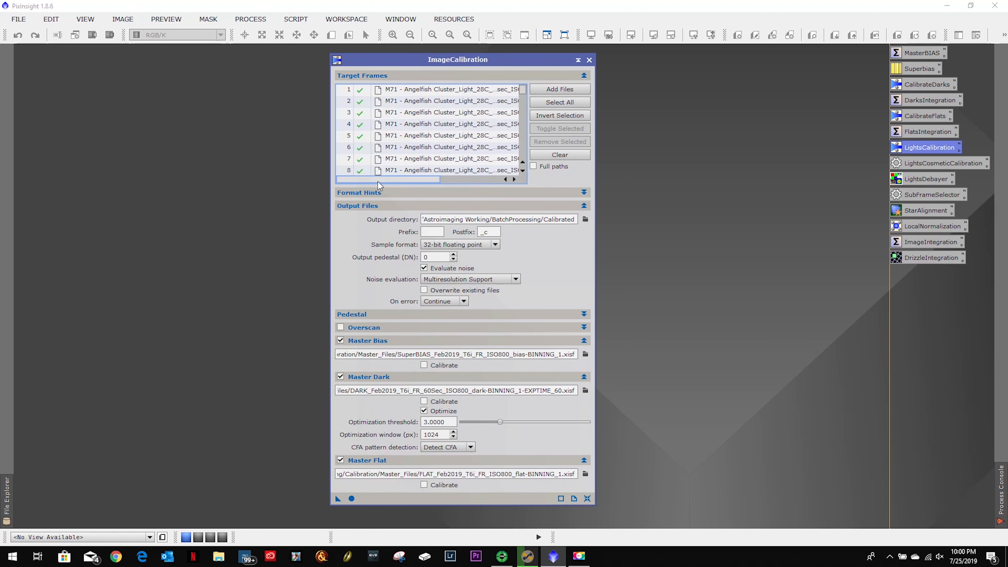
{"action": "left_click", "coordinate": [352, 498]}
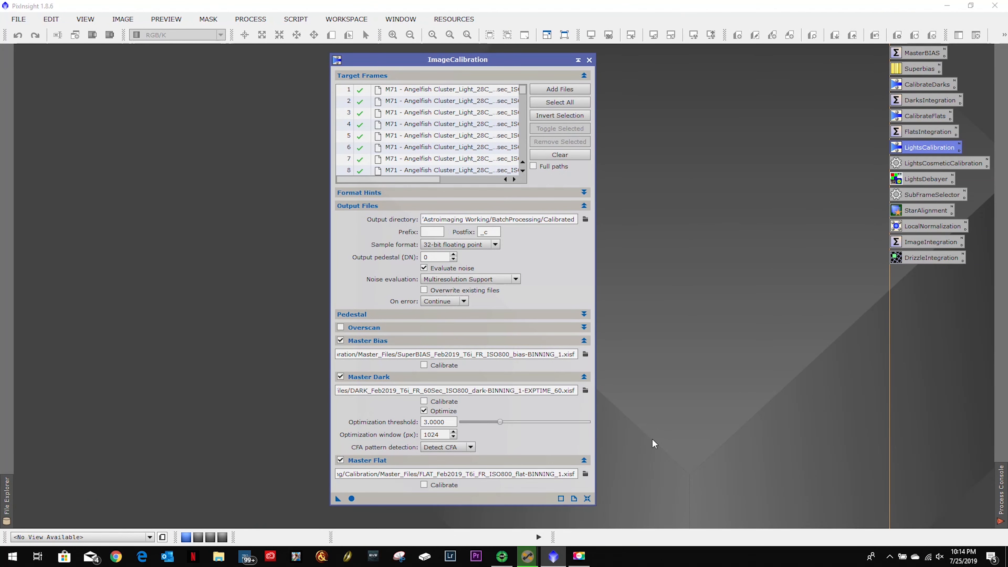
{"action": "left_click", "coordinate": [588, 59]}
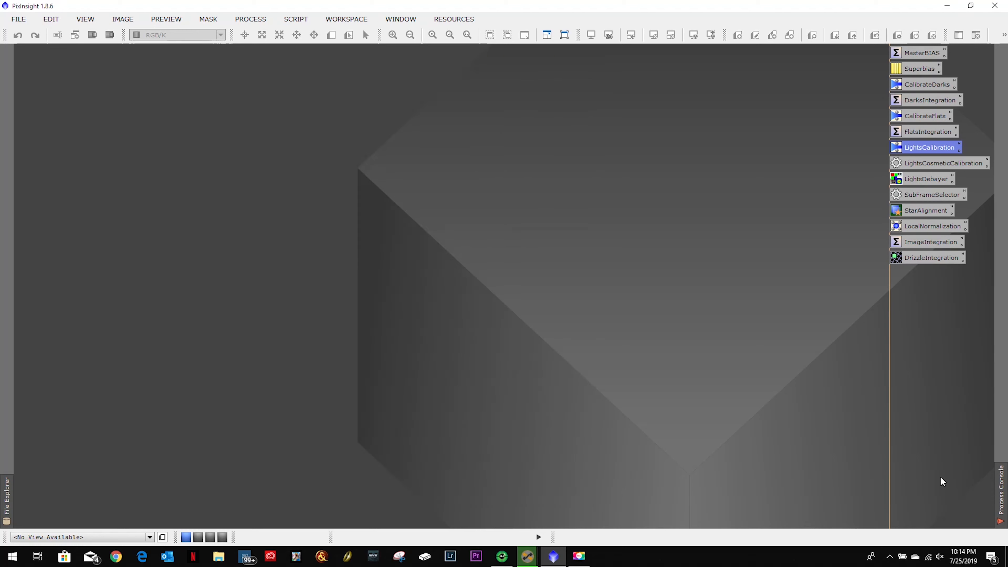
{"action": "left_click", "coordinate": [1005, 488]}
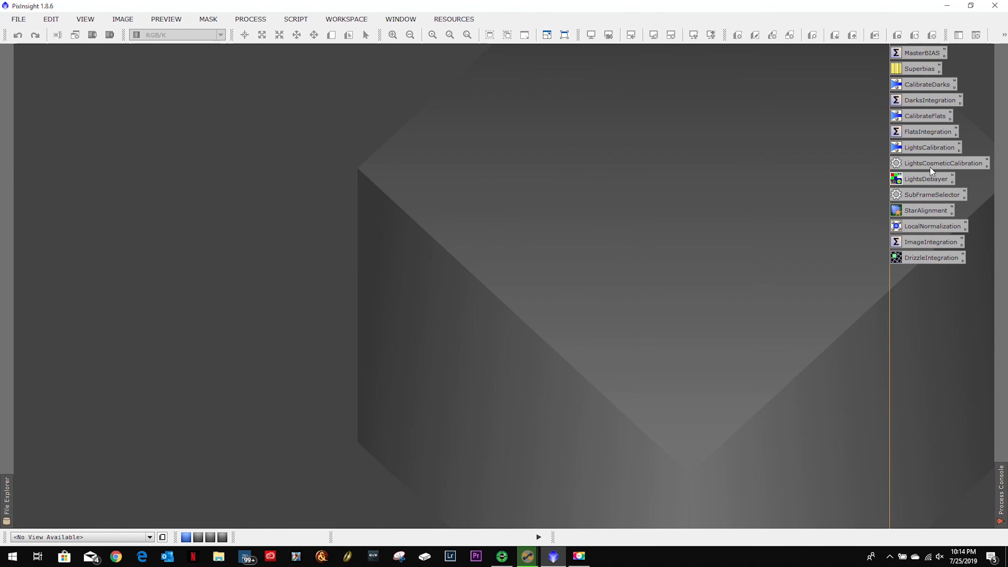
- Open the LightsCosmeticCalibration process and add all frames from BatchProcessing/Calibrated as its target frames
{"action": "double_click", "coordinate": [931, 163]}
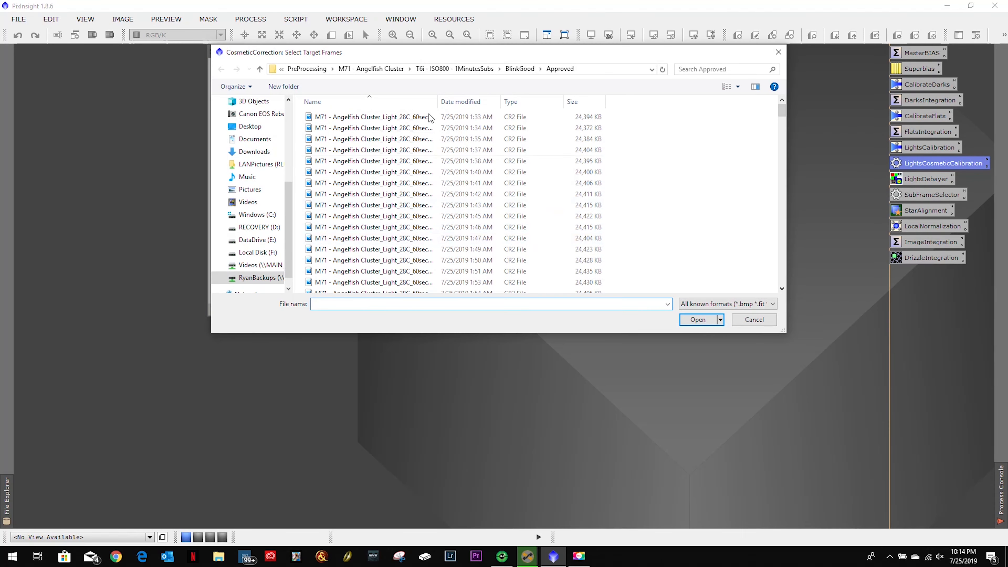
{"action": "left_click", "coordinate": [268, 240]}
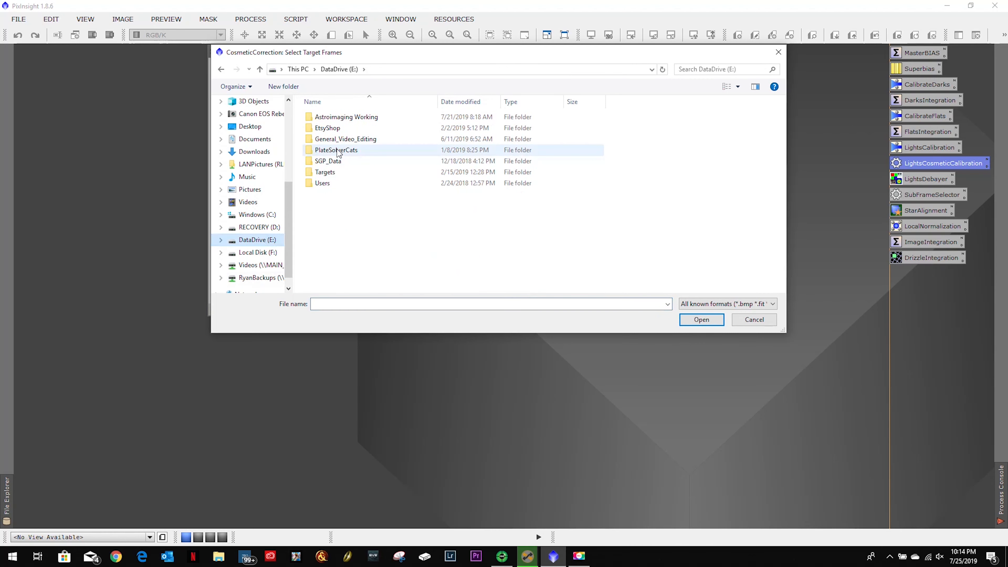
{"action": "double_click", "coordinate": [341, 117]}
{"action": "double_click", "coordinate": [336, 117]}
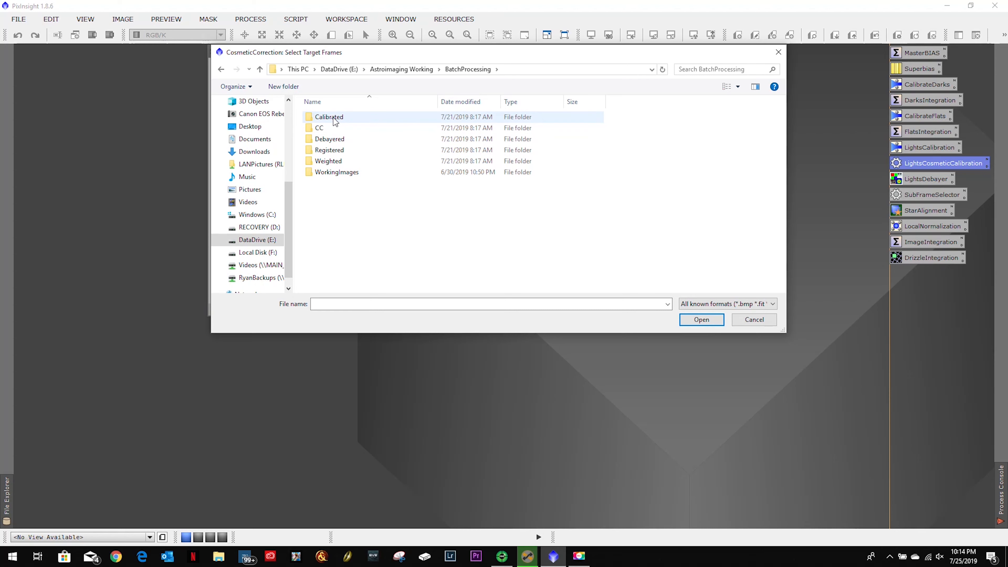
{"action": "double_click", "coordinate": [333, 117]}
{"action": "left_click", "coordinate": [348, 140]}
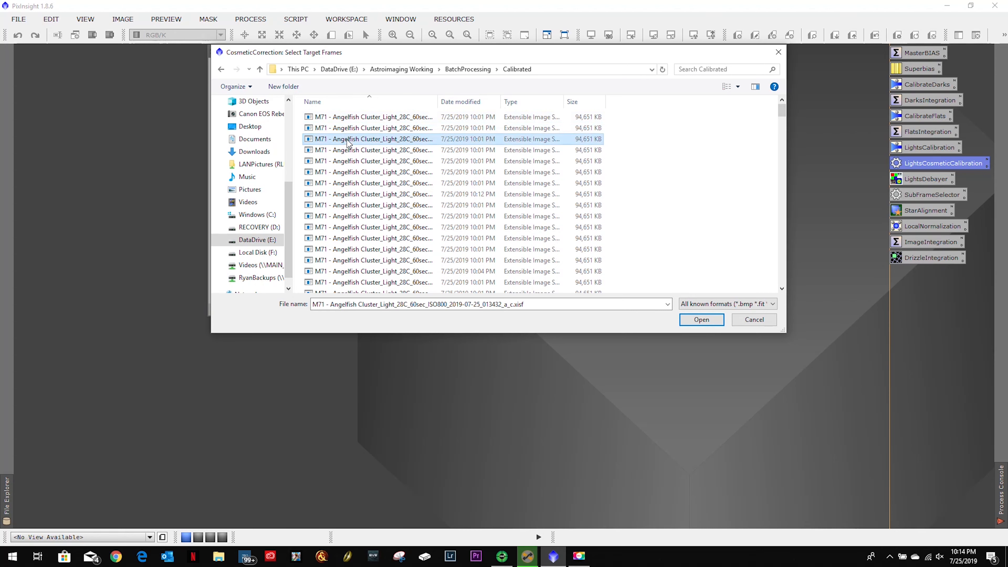
{"action": "key", "text": "ctrl+a"}
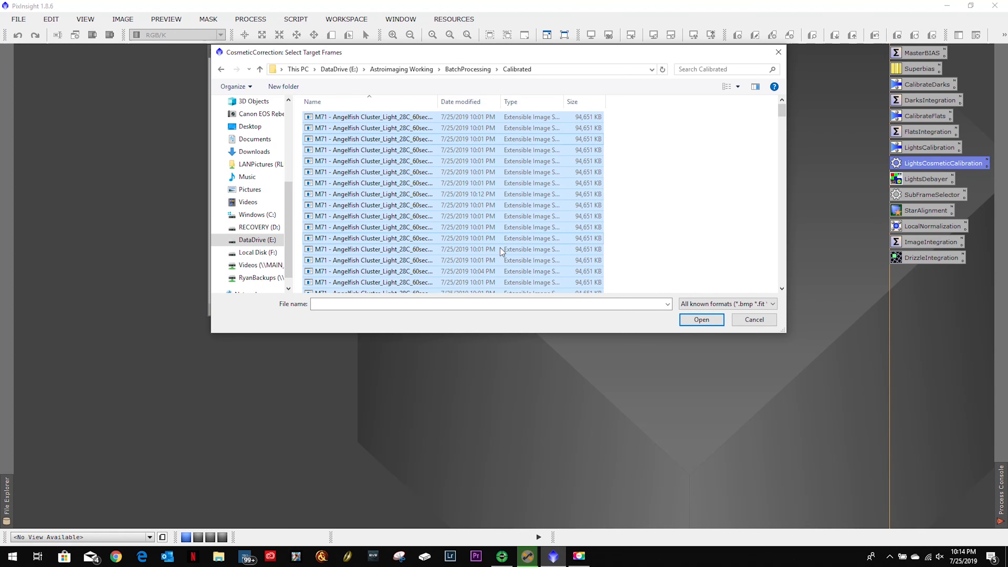
{"action": "left_click", "coordinate": [699, 320]}
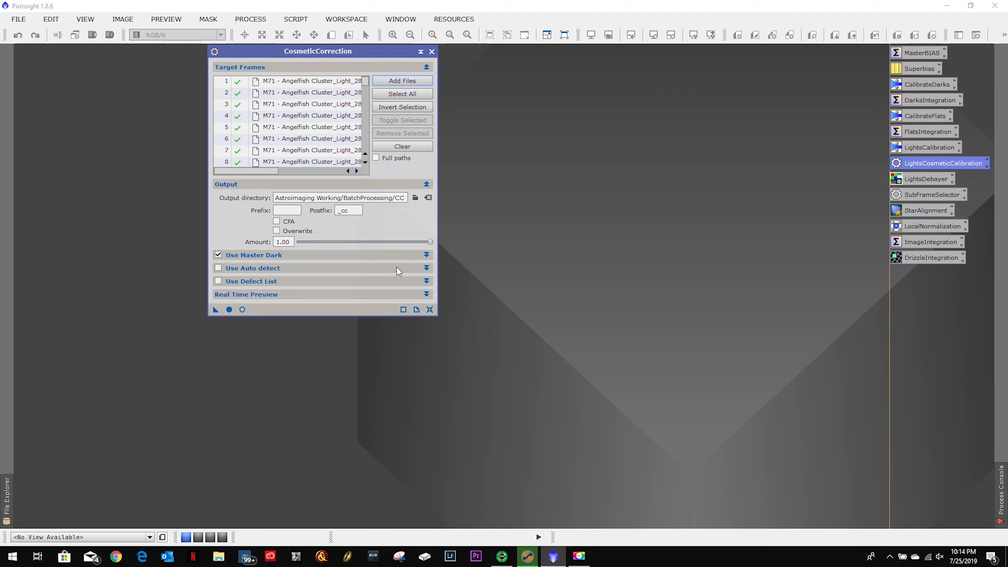
- Check the master dark settings and try to run CosmeticCorrection on the calibrated frames
{"action": "left_click", "coordinate": [273, 256]}
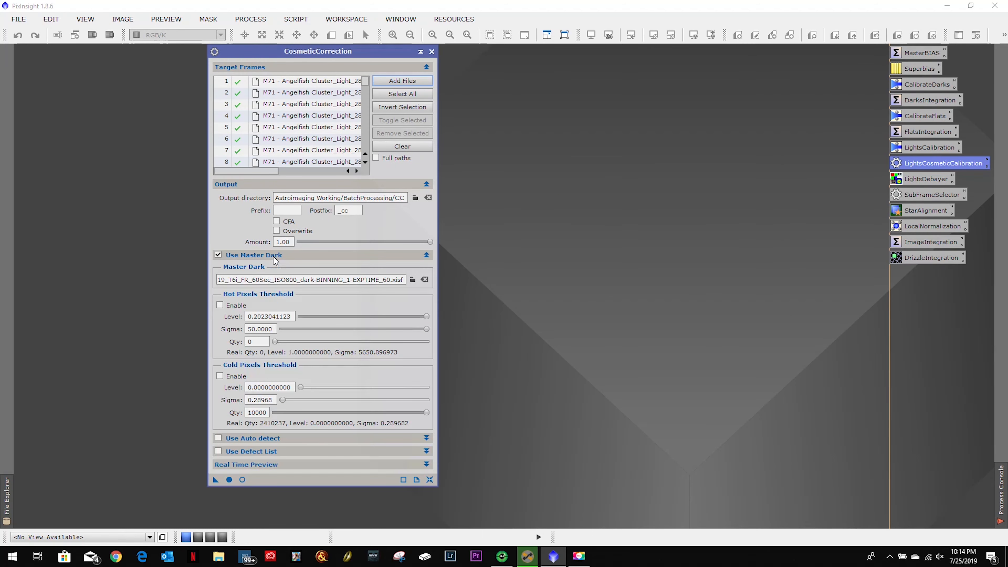
{"action": "left_click", "coordinate": [274, 256]}
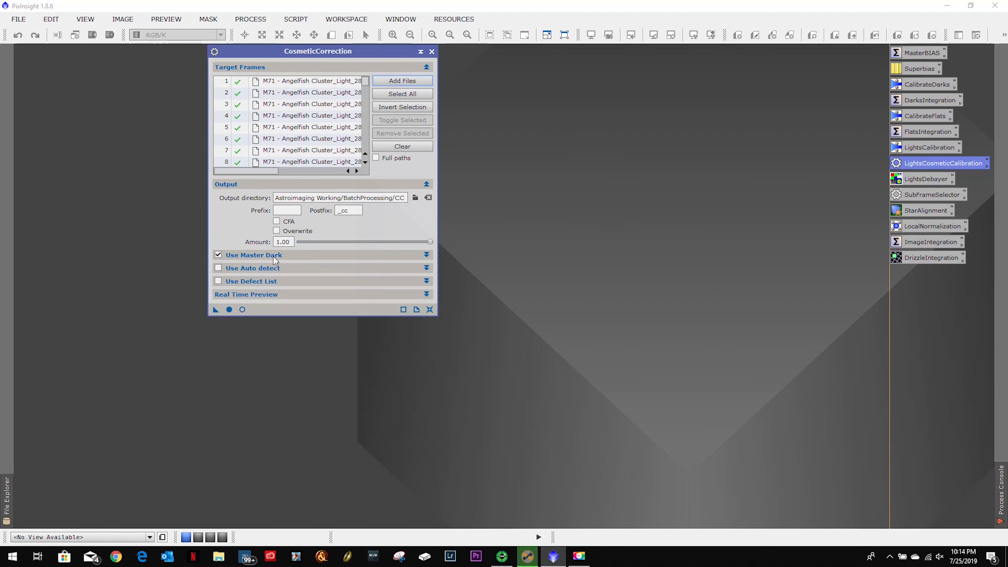
{"action": "left_click", "coordinate": [229, 309]}
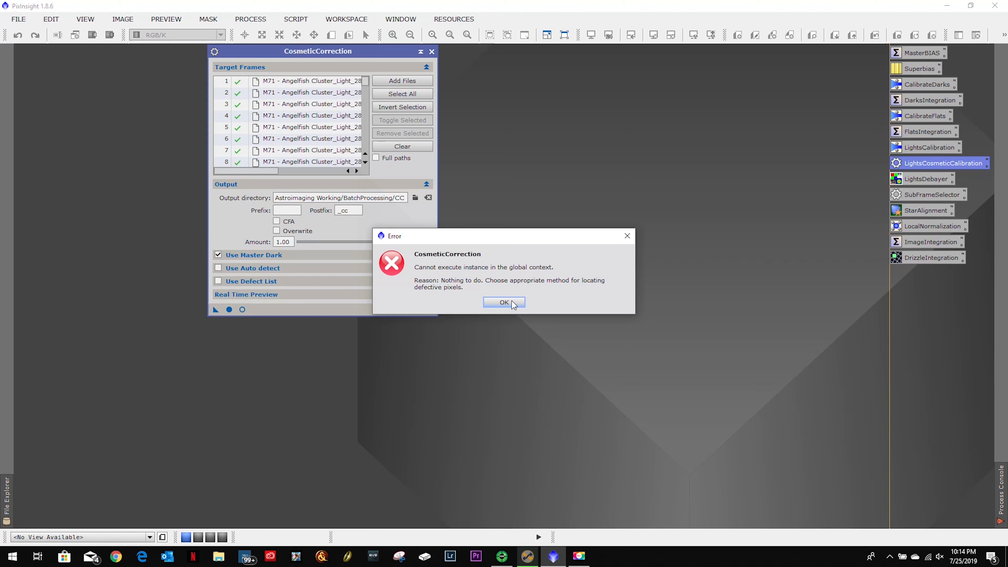
{"action": "left_click", "coordinate": [504, 303]}
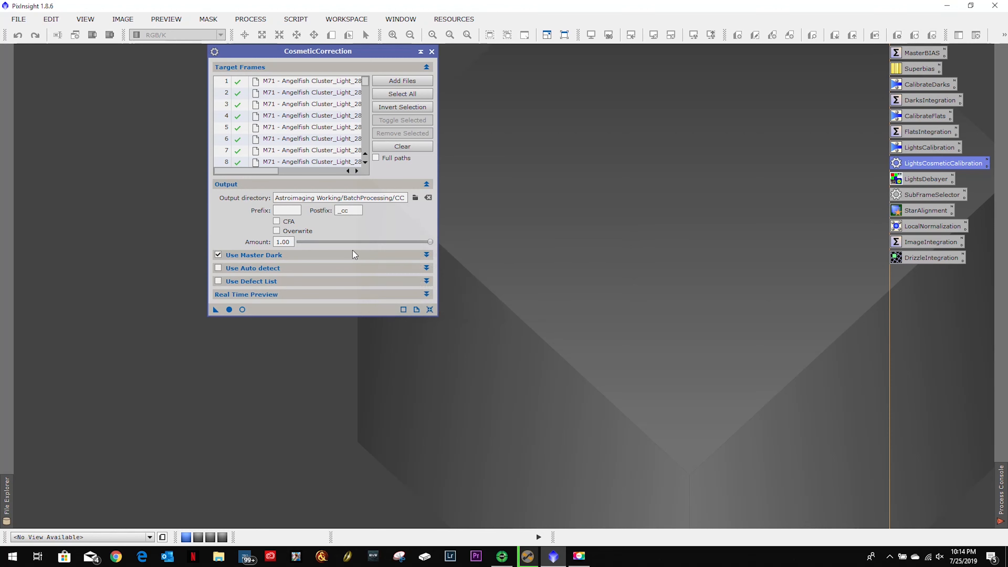
- Enable the Hot Pixels Threshold in the master dark settings and run CosmeticCorrection
{"action": "left_click", "coordinate": [298, 256]}
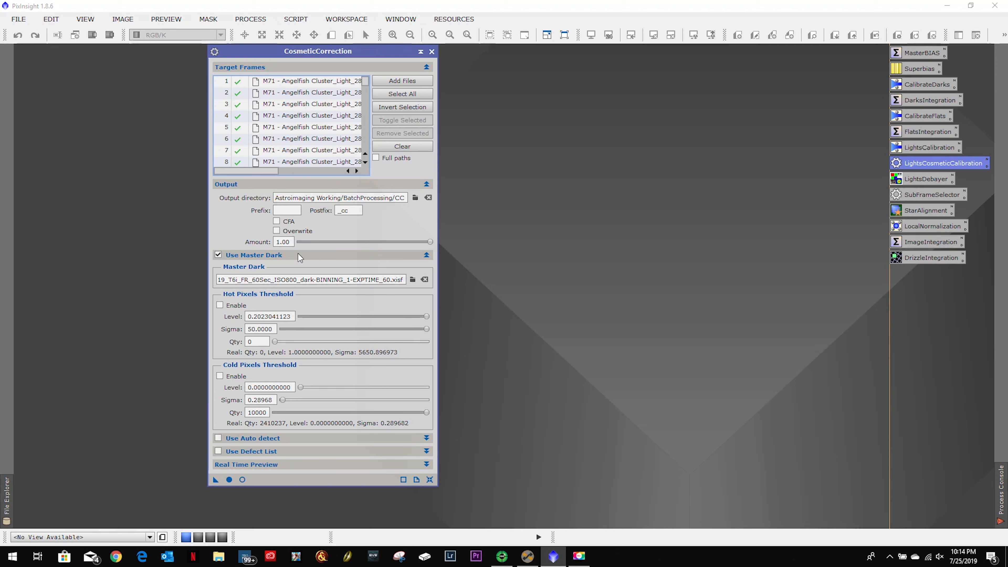
{"action": "left_click", "coordinate": [298, 255]}
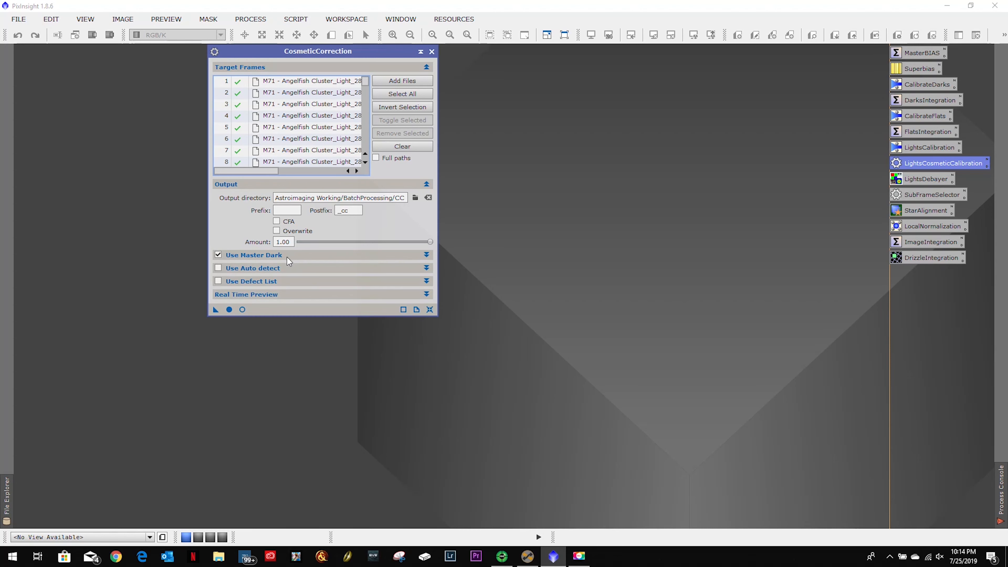
{"action": "left_click", "coordinate": [287, 256]}
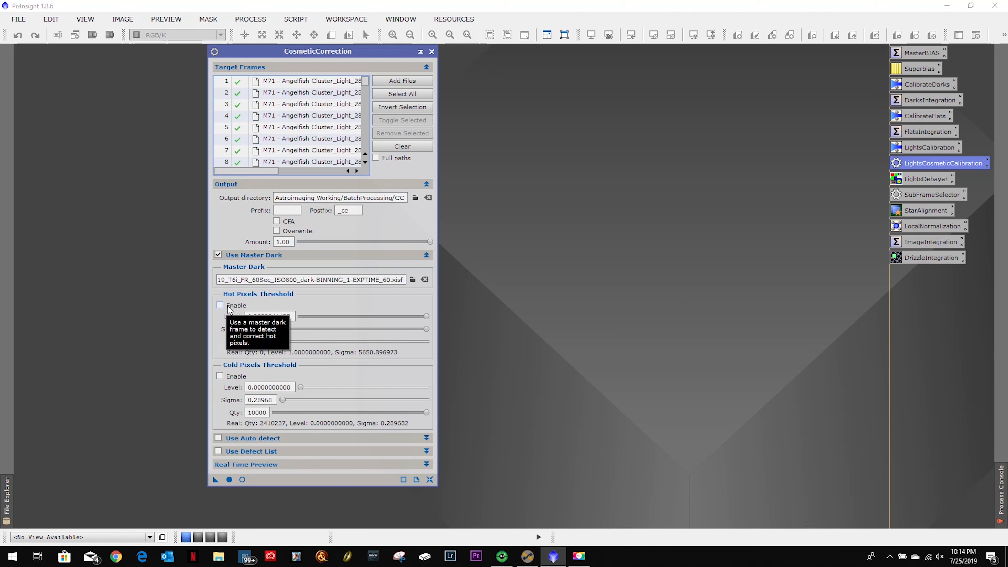
{"action": "left_click", "coordinate": [220, 305]}
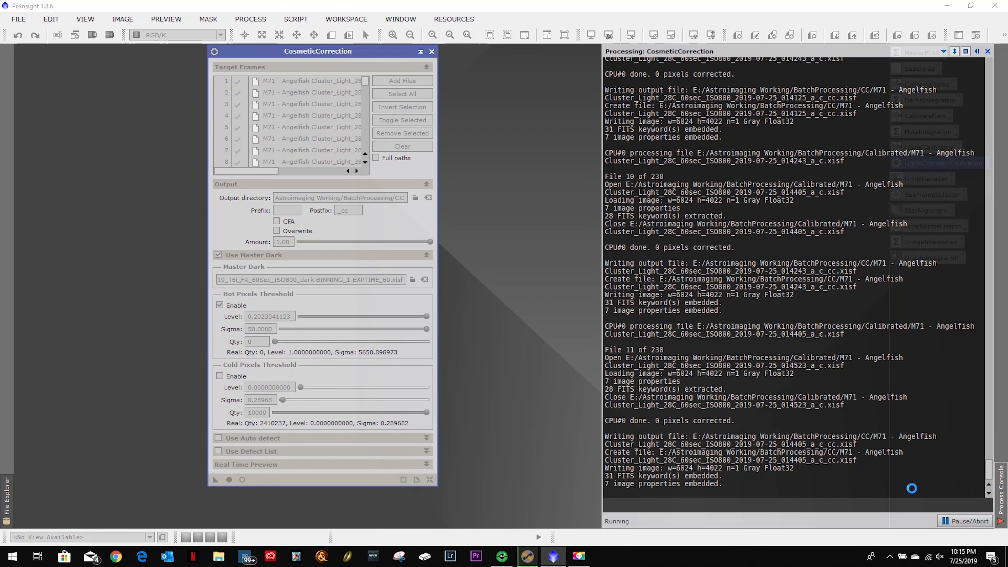
- Abort the running CosmeticCorrection process
{"action": "left_click", "coordinate": [958, 521]}
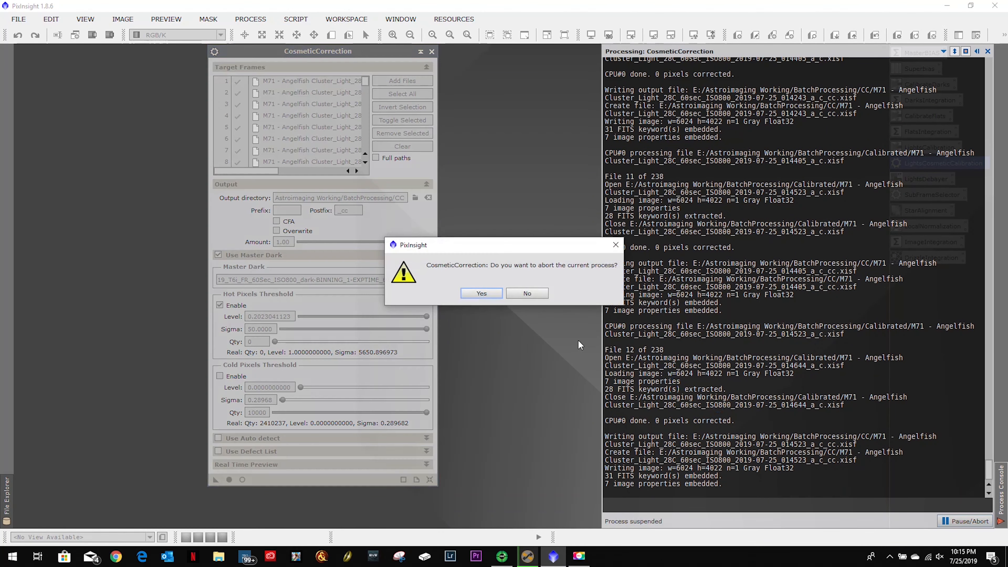
{"action": "left_click", "coordinate": [482, 294]}
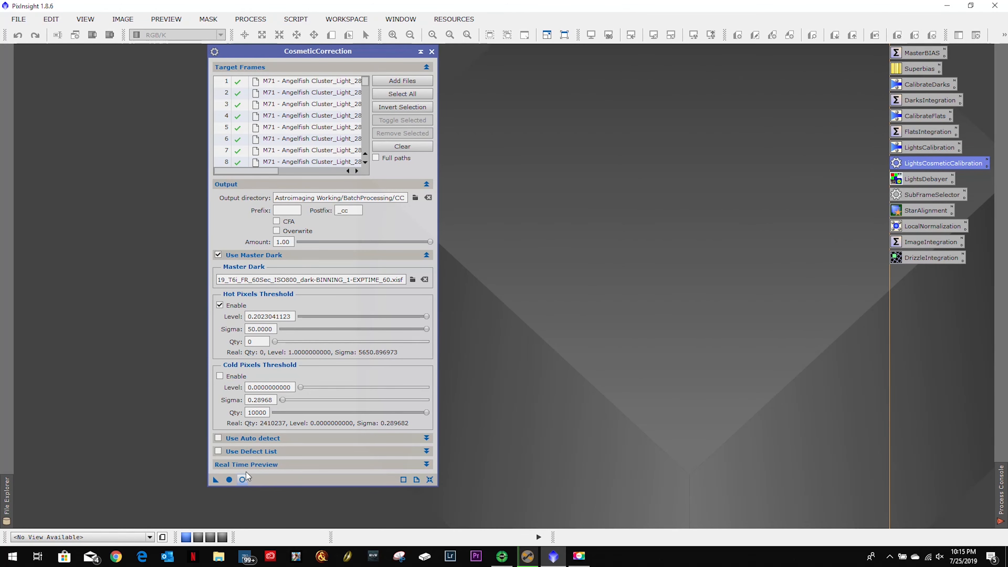
- Open the first target frame beside the CosmeticCorrection window and auto-stretch its screen display
{"action": "double_click", "coordinate": [313, 81]}
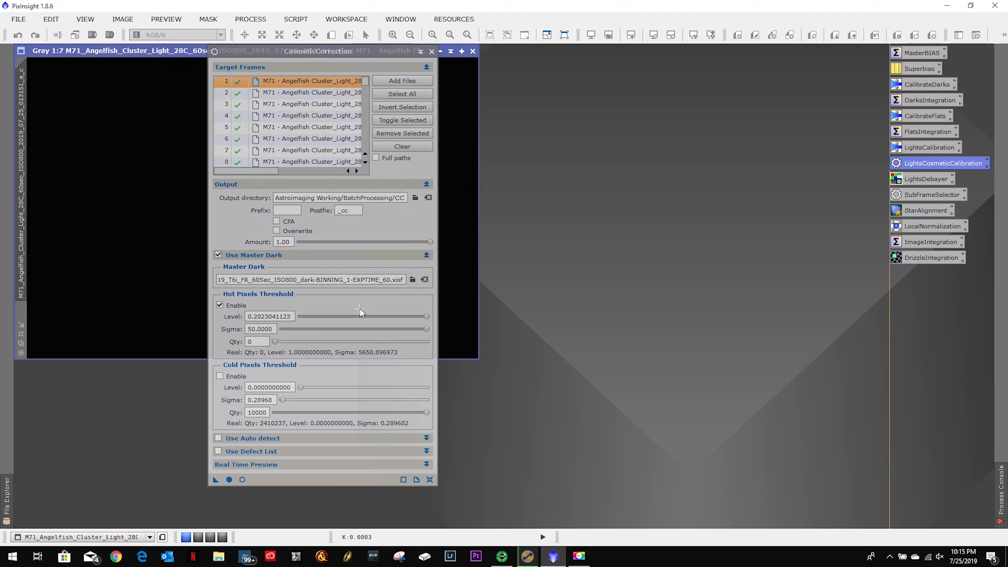
{"action": "left_click_drag", "start_coordinate": [336, 52], "coordinate": [681, 57]}
{"action": "left_click", "coordinate": [338, 55]}
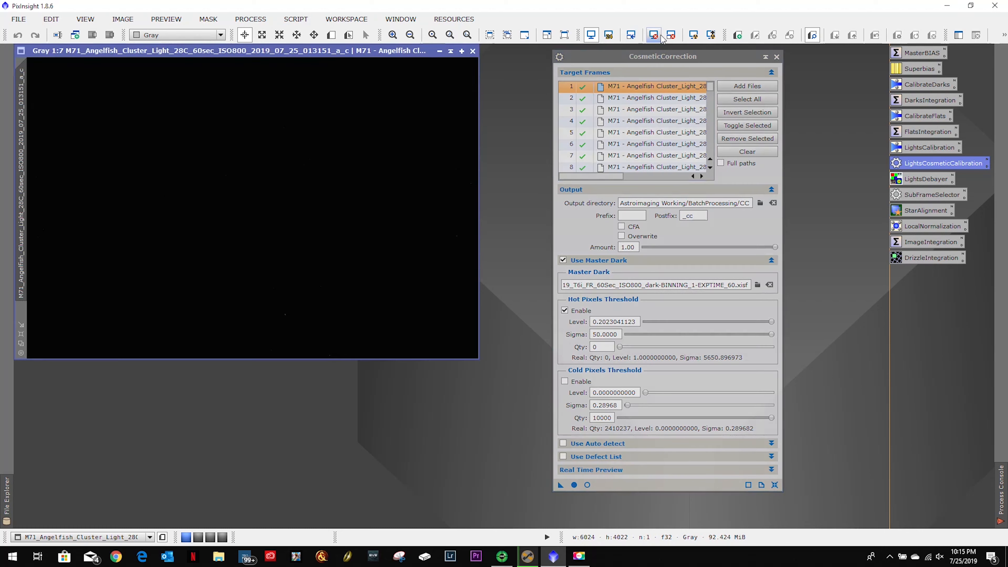
{"action": "left_click", "coordinate": [693, 35]}
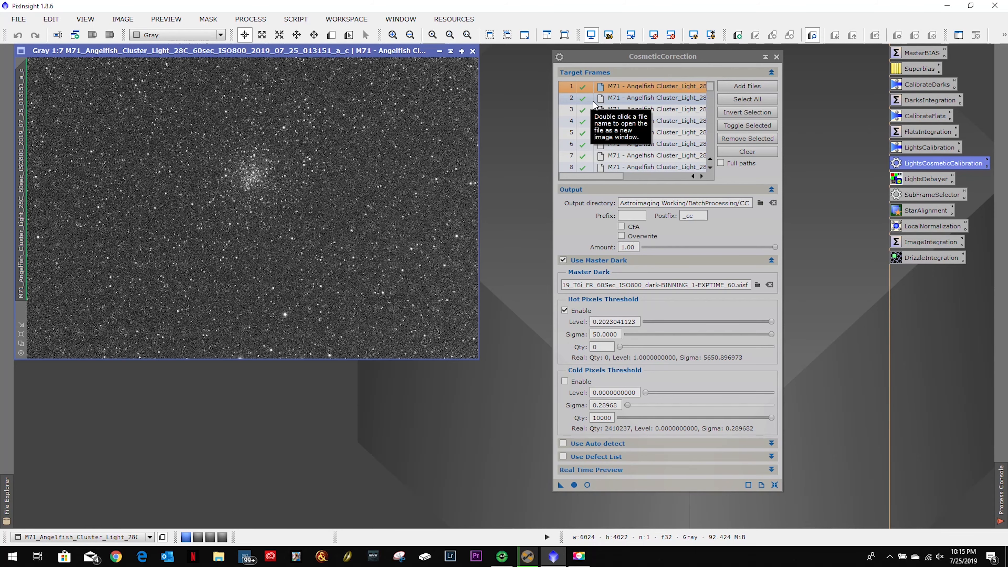
- Examine the star field and background in several areas of the stretched frame at different magnifications for defective pixels
{"action": "scroll", "coordinate": [164, 181], "scroll_direction": "up", "scroll_amount": 3}
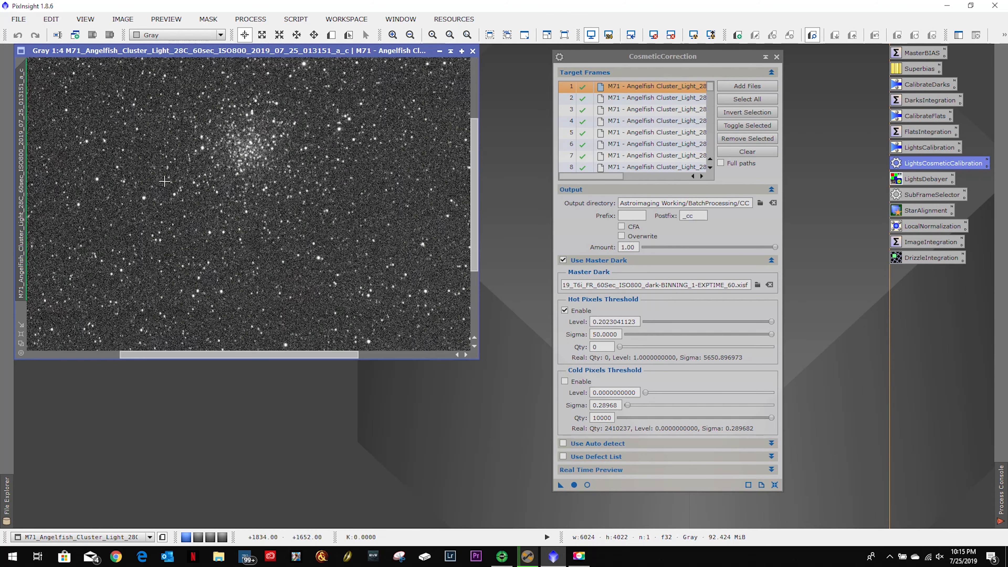
{"action": "scroll", "coordinate": [165, 181], "scroll_direction": "up", "scroll_amount": 2}
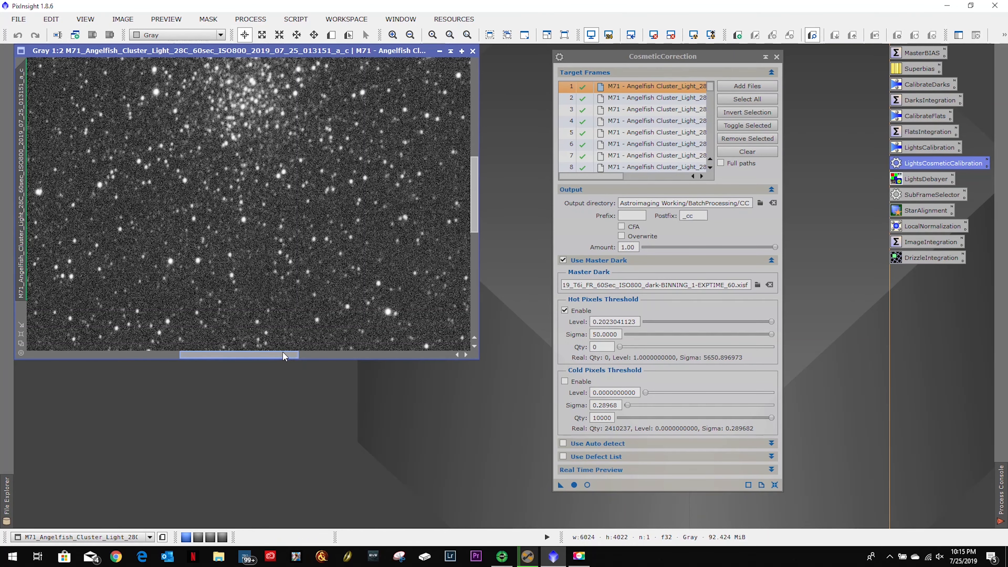
{"action": "left_click_drag", "start_coordinate": [281, 352], "coordinate": [102, 345]}
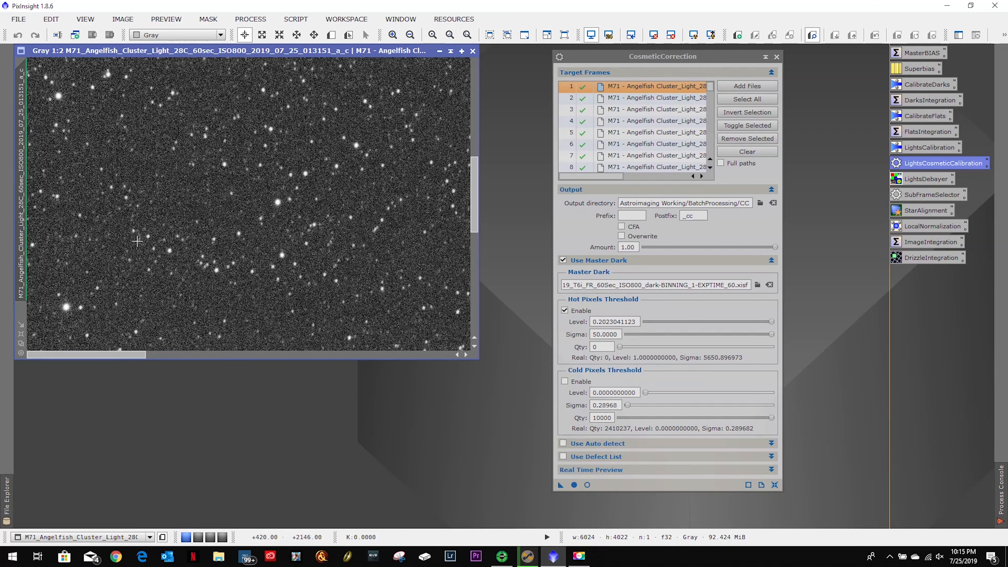
{"action": "scroll", "coordinate": [151, 225], "scroll_direction": "up", "scroll_amount": 3}
{"action": "scroll", "coordinate": [151, 225], "scroll_direction": "down", "scroll_amount": 2}
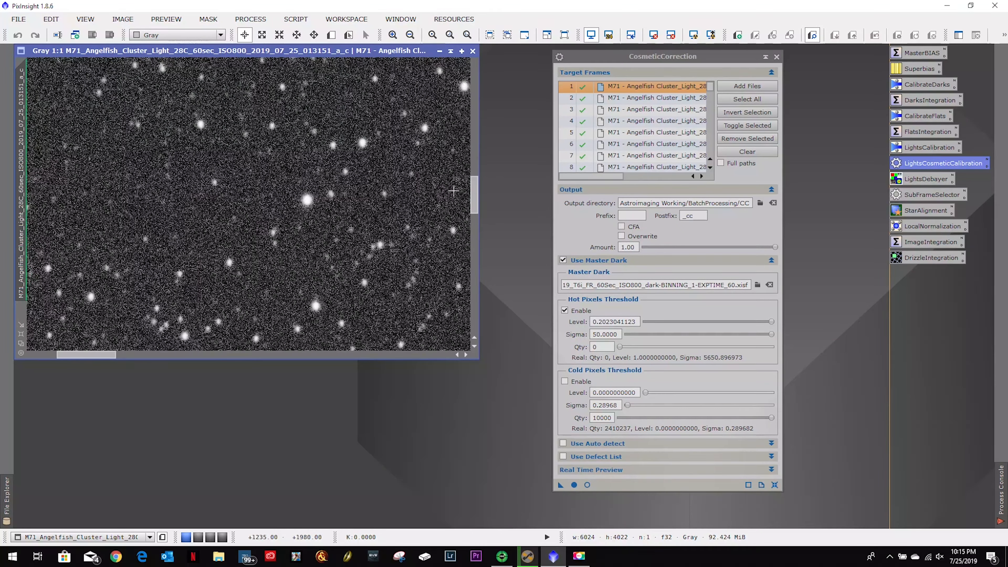
{"action": "left_click_drag", "start_coordinate": [475, 195], "coordinate": [468, 318]}
{"action": "left_click_drag", "start_coordinate": [106, 354], "coordinate": [298, 353]}
{"action": "left_click_drag", "start_coordinate": [475, 312], "coordinate": [476, 281]}
{"action": "scroll", "coordinate": [299, 264], "scroll_direction": "down", "scroll_amount": 3}
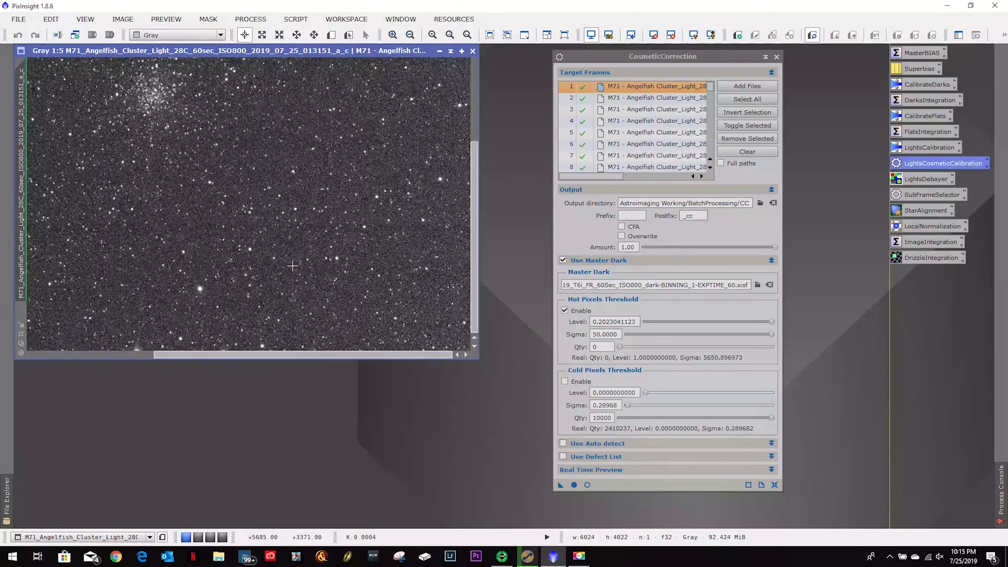
{"action": "scroll", "coordinate": [300, 264], "scroll_direction": "up", "scroll_amount": 2}
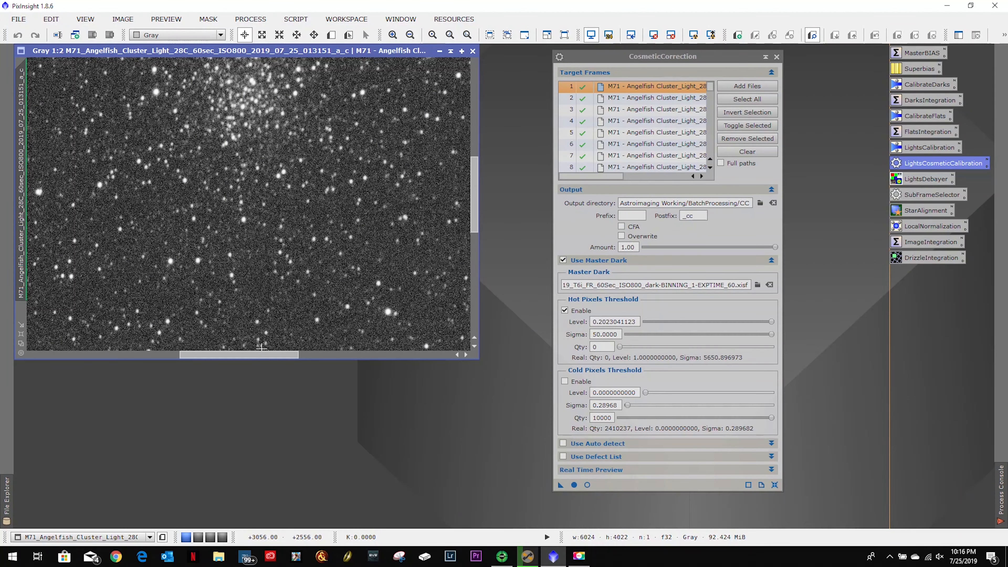
- Define a preview of about 300 × 216 pixels on the stretched frame's star field and show CosmeticCorrection's real-time preview for it
{"action": "left_click", "coordinate": [330, 35]}
{"action": "left_click_drag", "start_coordinate": [185, 193], "coordinate": [265, 249]}
{"action": "left_click", "coordinate": [21, 306]}
{"action": "left_click", "coordinate": [586, 485]}
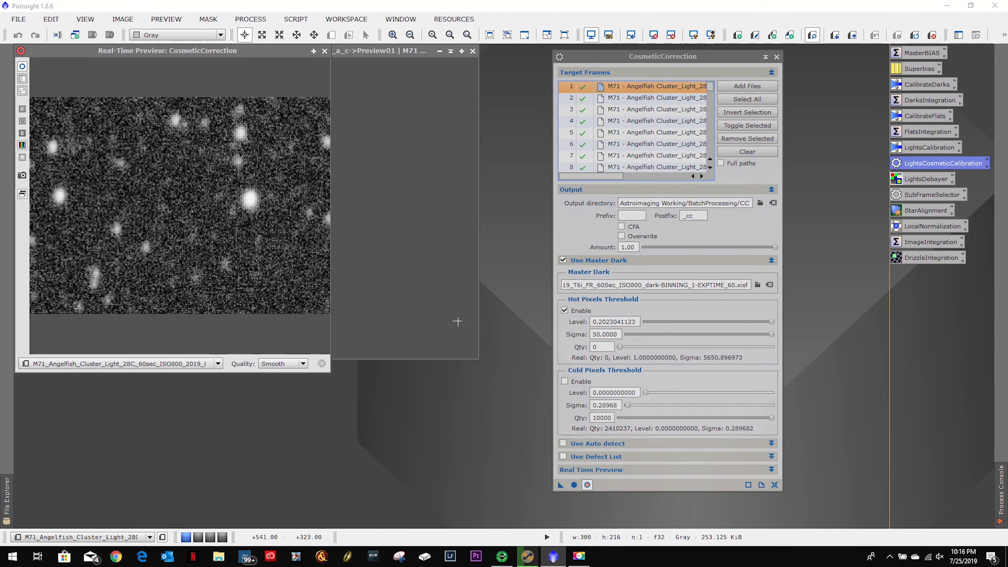
- Set the Hot Pixels Threshold level to 0.0725251990, run CosmeticCorrection on the target frames, and close its window
{"action": "left_click_drag", "start_coordinate": [771, 322], "coordinate": [691, 321]}
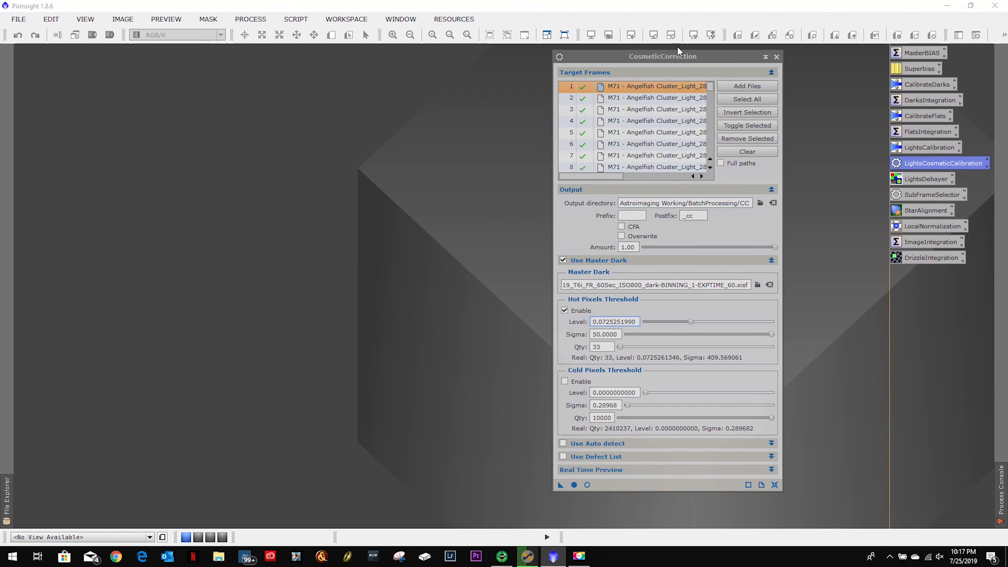
{"action": "left_click_drag", "start_coordinate": [677, 48], "coordinate": [419, 55]}
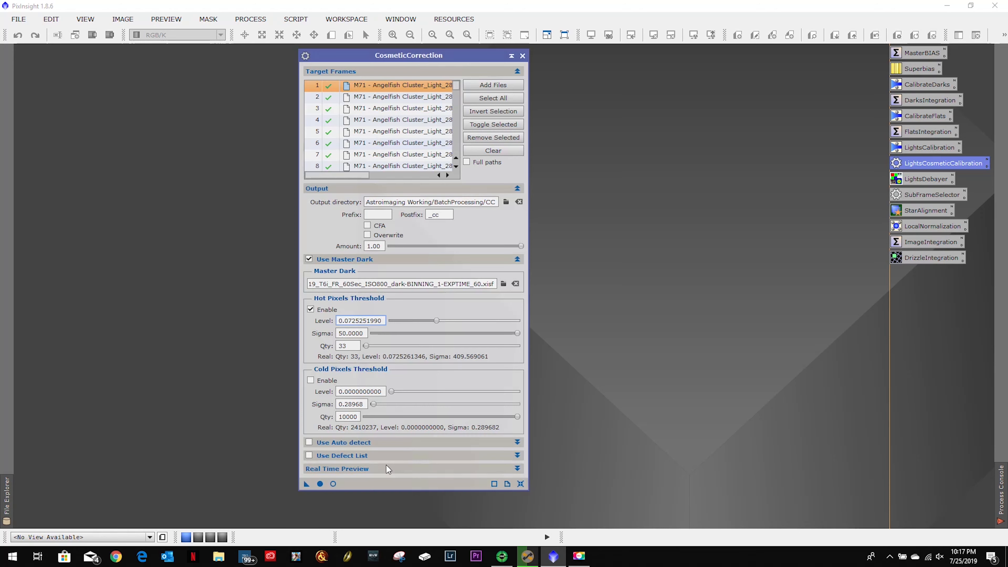
{"action": "left_click", "coordinate": [320, 483]}
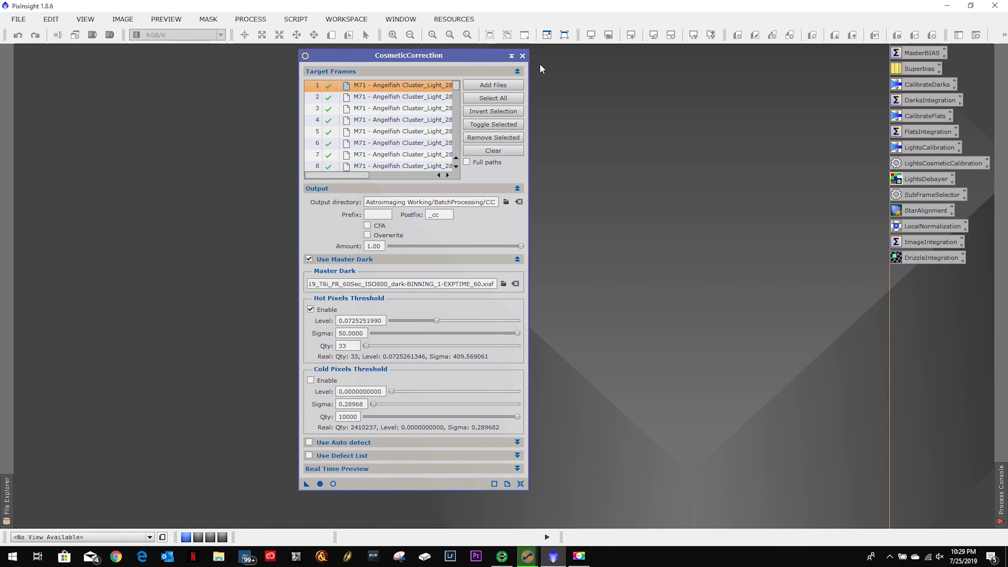
{"action": "left_click", "coordinate": [522, 55]}
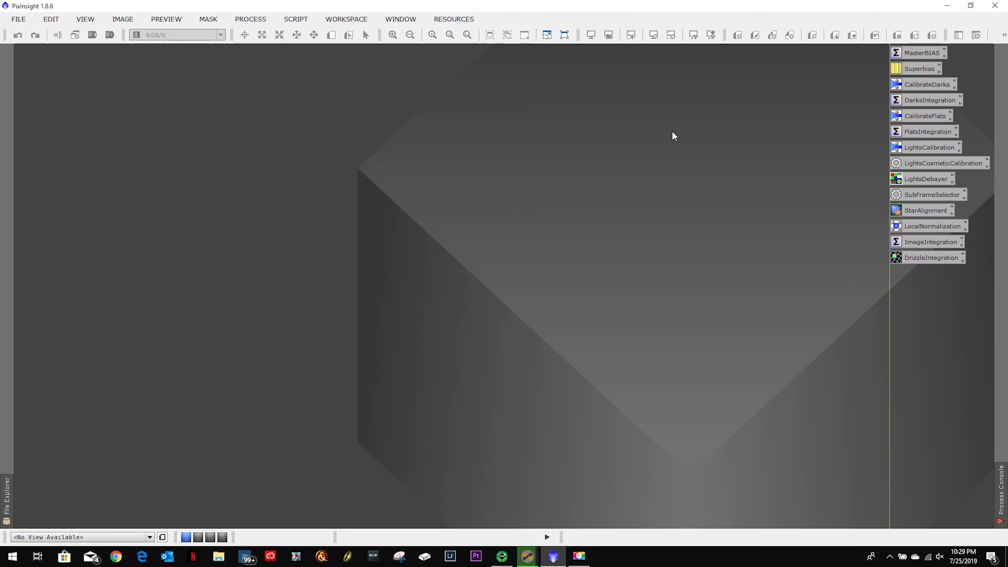
- Open the saved LightsDebayer process and replace its target images with all M71 frames from the BatchProcessing CC folder
{"action": "double_click", "coordinate": [921, 179]}
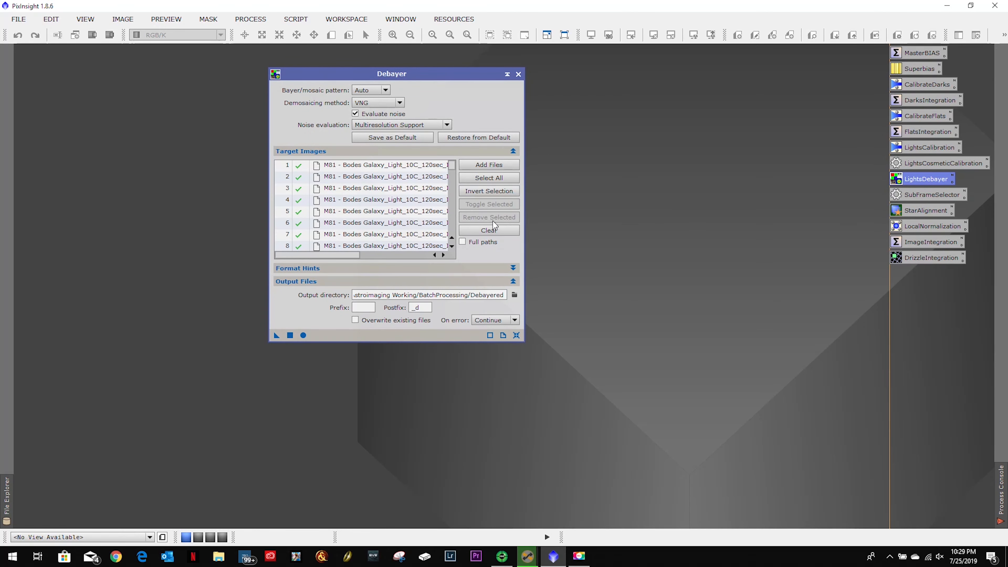
{"action": "left_click", "coordinate": [491, 229]}
{"action": "left_click", "coordinate": [486, 166]}
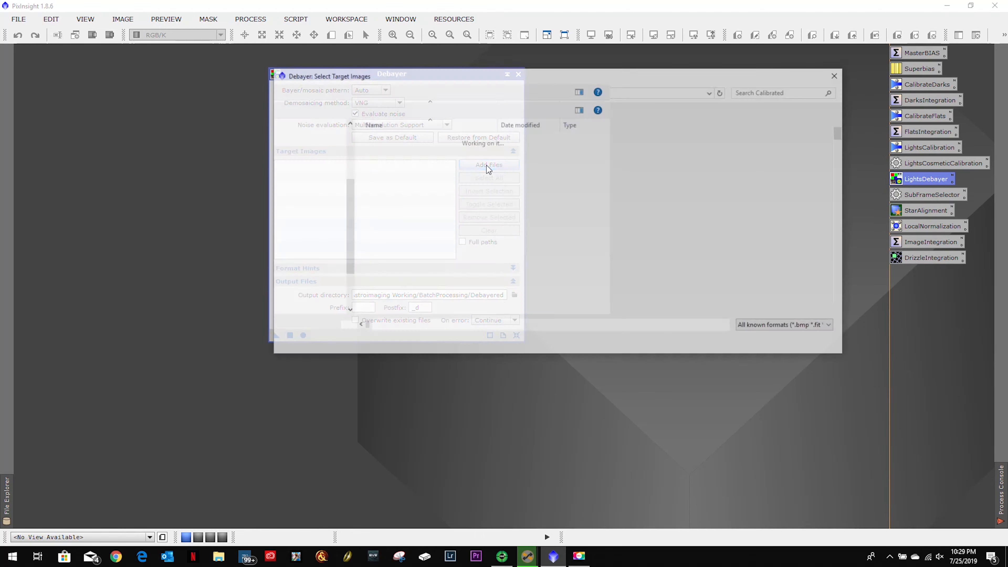
{"action": "left_click", "coordinate": [530, 91]}
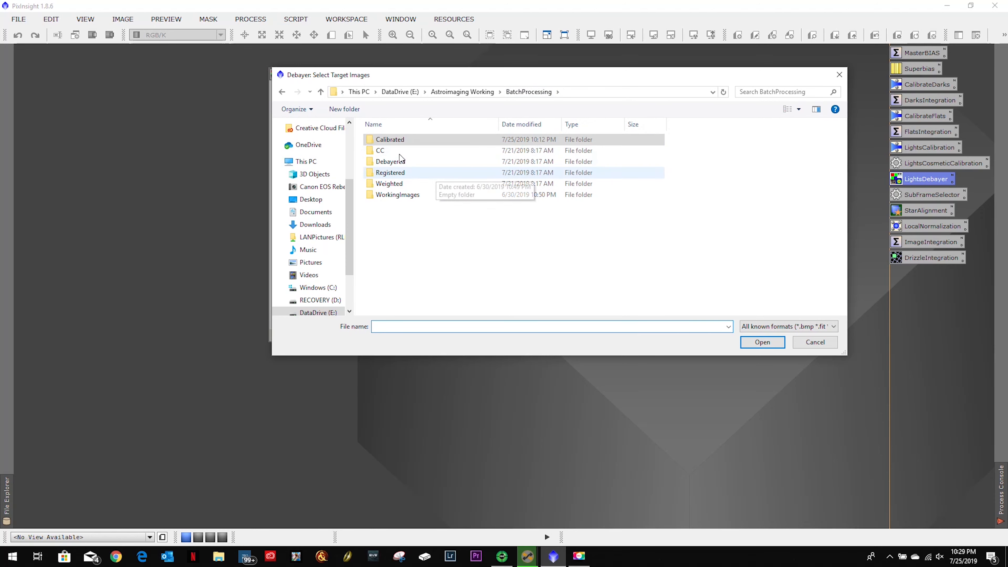
{"action": "double_click", "coordinate": [395, 150]}
{"action": "left_click", "coordinate": [407, 164]}
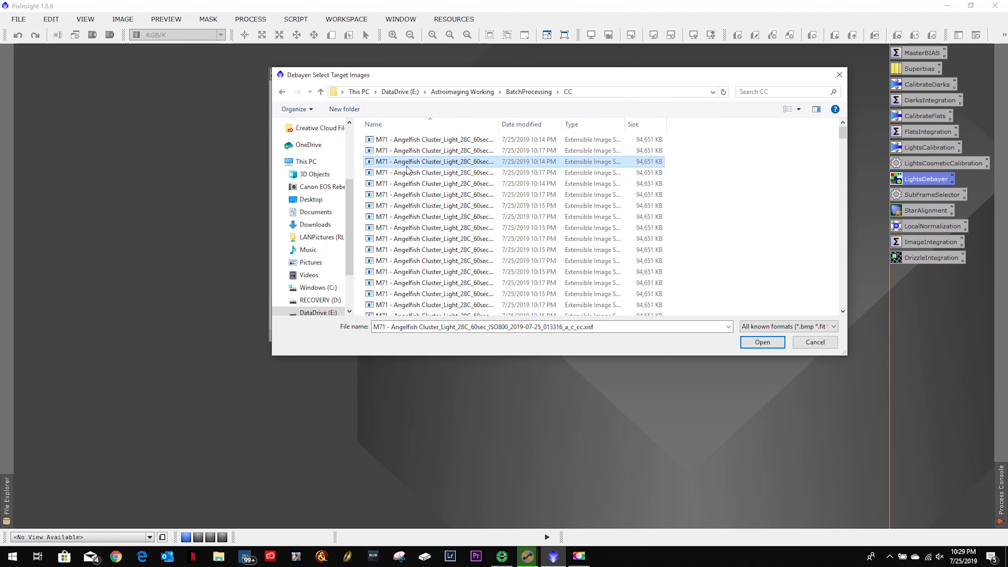
{"action": "key", "text": "ctrl+a"}
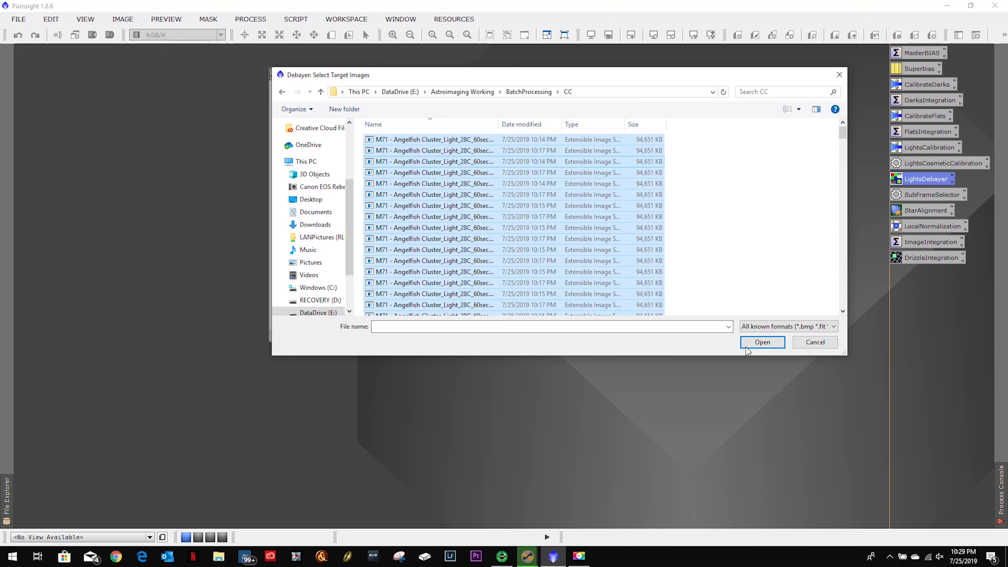
{"action": "left_click", "coordinate": [756, 343]}
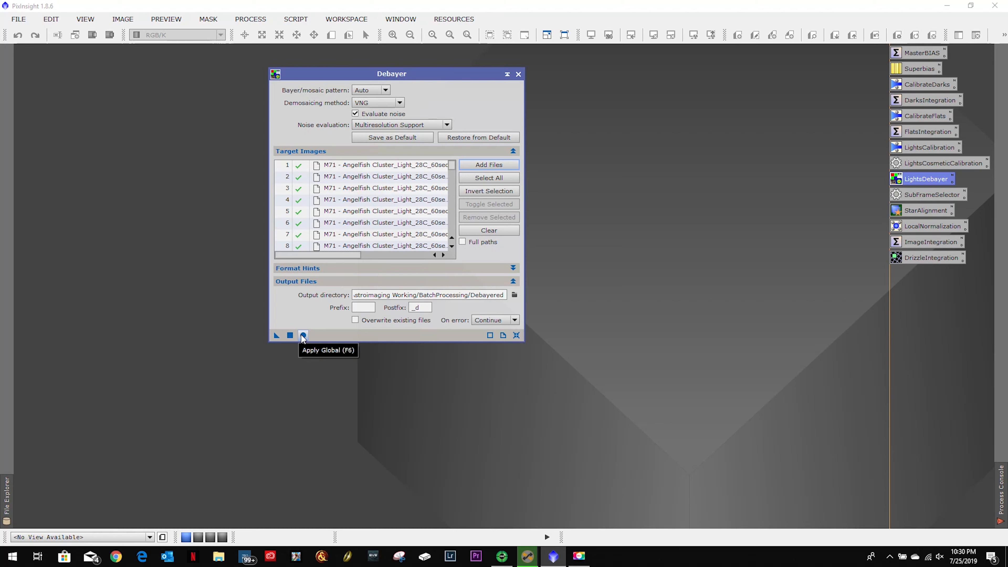
- Review the demosaicing and mosaic pattern options, keep VNG and Auto, run Debayer on the frames, and close it
{"action": "left_click", "coordinate": [388, 104]}
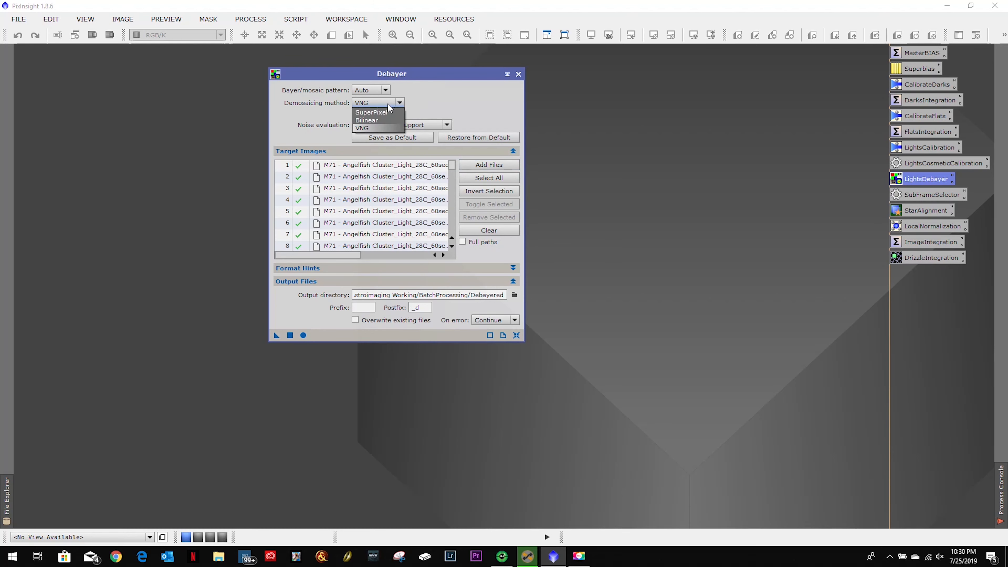
{"action": "left_click", "coordinate": [386, 103]}
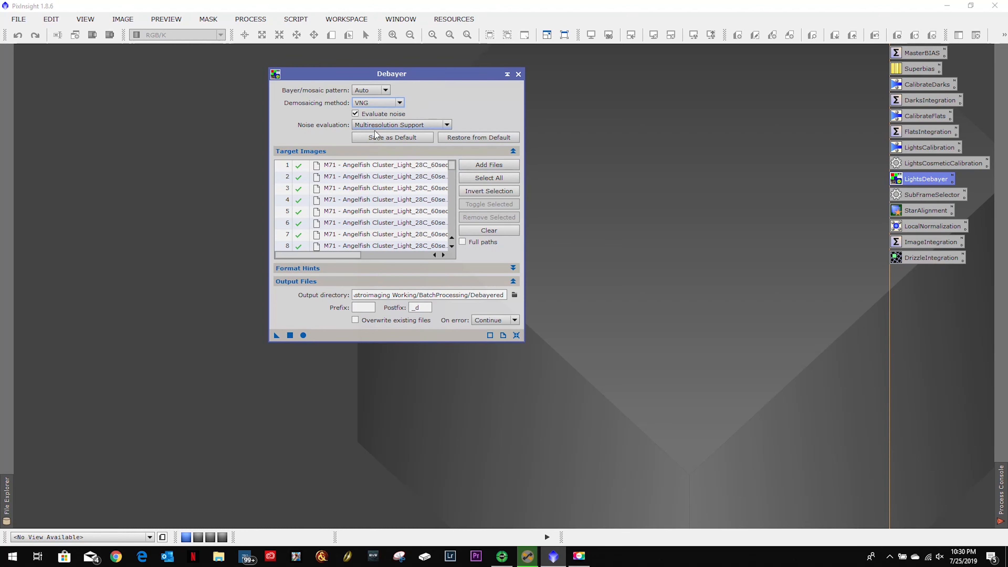
{"action": "left_click", "coordinate": [376, 90]}
{"action": "left_click", "coordinate": [377, 89]}
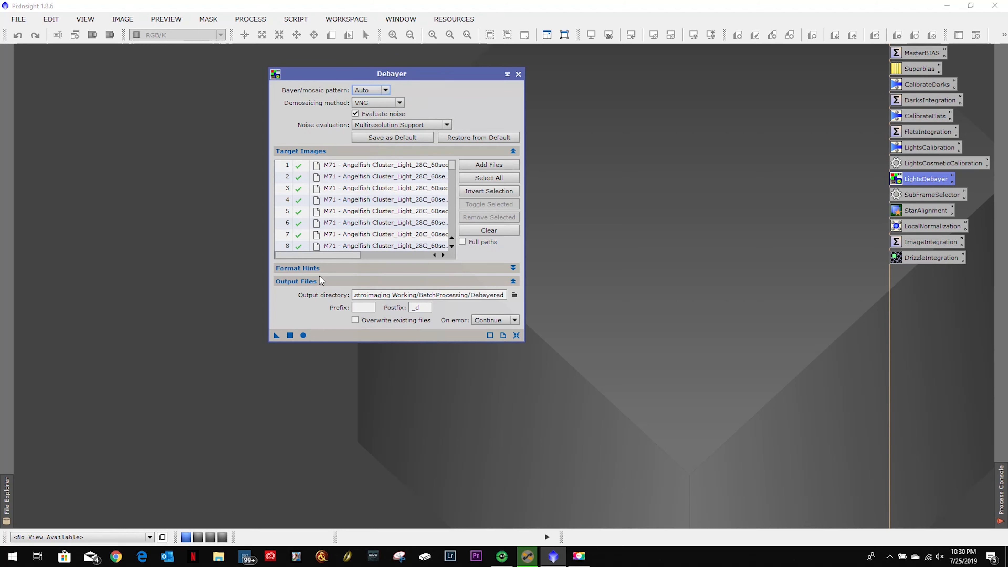
{"action": "left_click", "coordinate": [302, 337]}
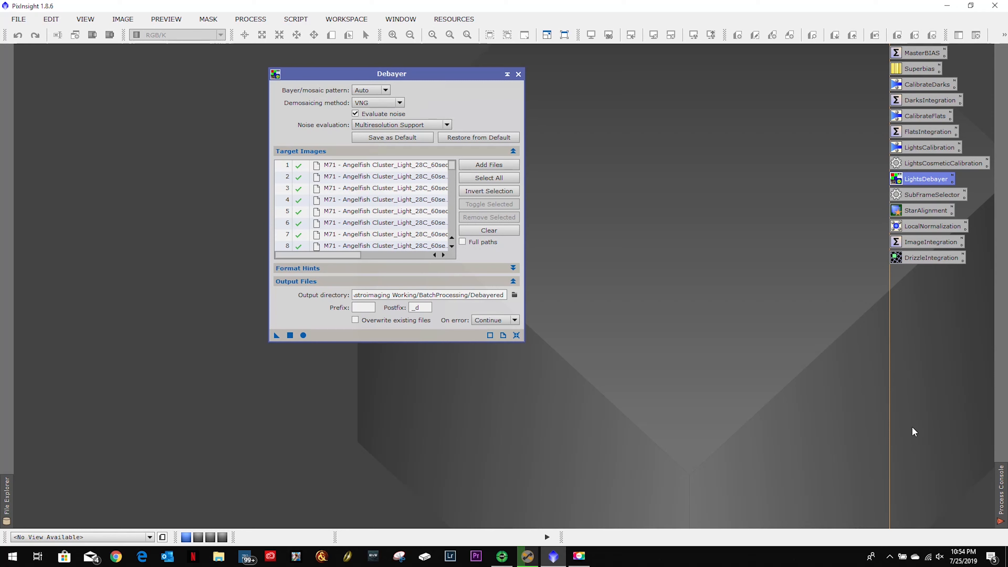
{"action": "left_click", "coordinate": [518, 74]}
- Open the saved SubFrameSelector process and replace its subframes with all M71 frames from the Debayered folder
{"action": "double_click", "coordinate": [919, 194]}
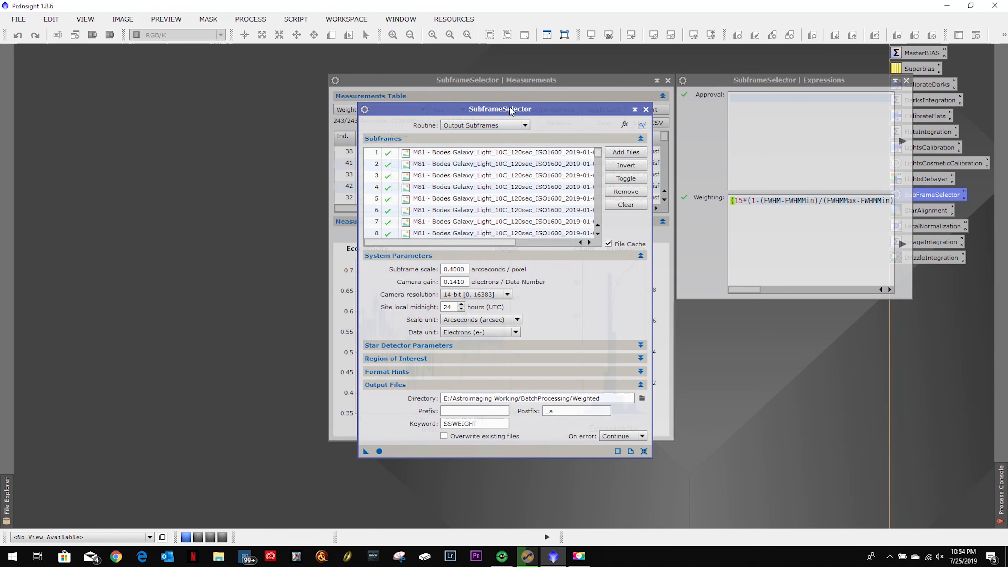
{"action": "left_click_drag", "start_coordinate": [536, 102], "coordinate": [211, 72]}
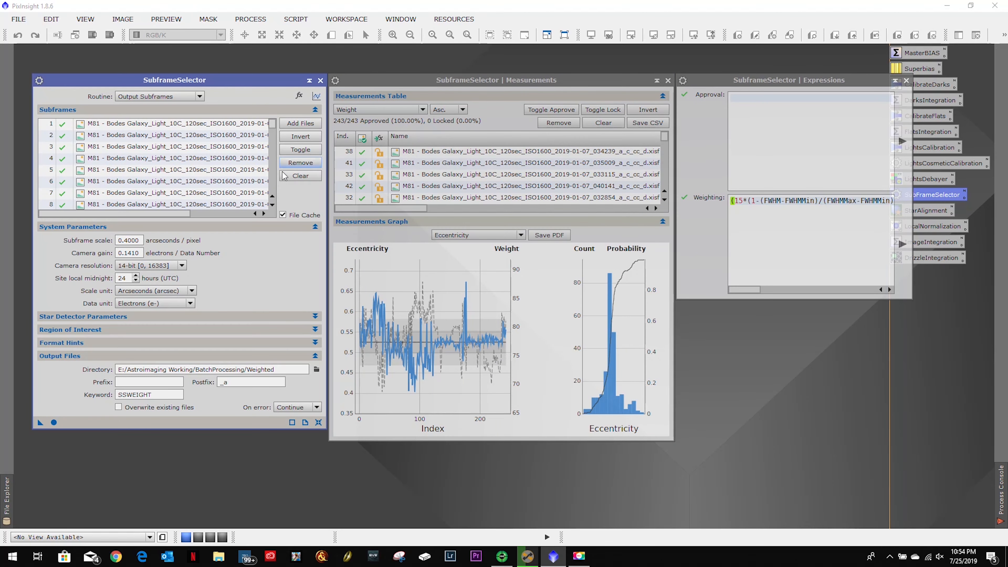
{"action": "left_click", "coordinate": [295, 175]}
{"action": "left_click", "coordinate": [298, 123]}
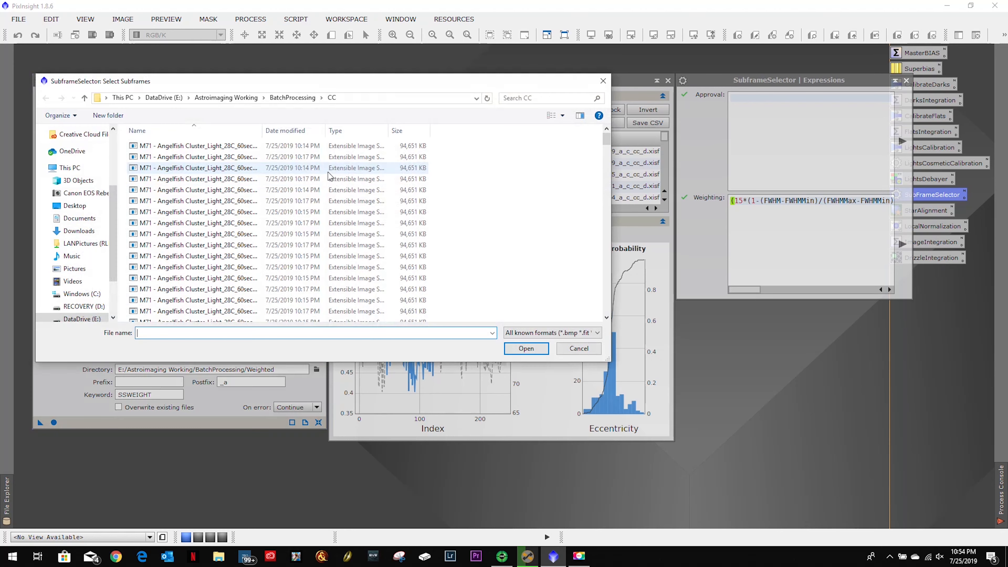
{"action": "left_click", "coordinate": [281, 99]}
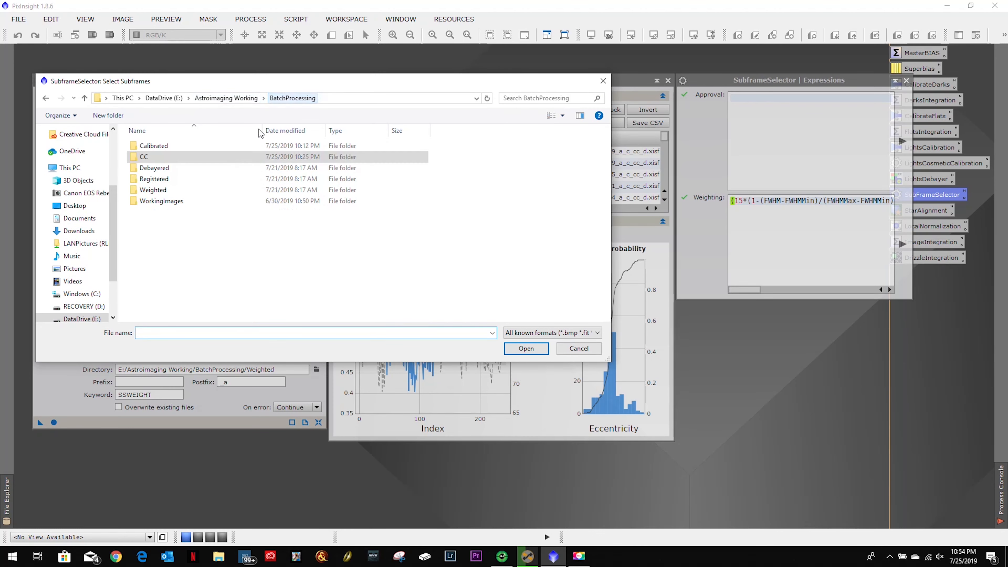
{"action": "double_click", "coordinate": [190, 168]}
{"action": "left_click", "coordinate": [189, 180]}
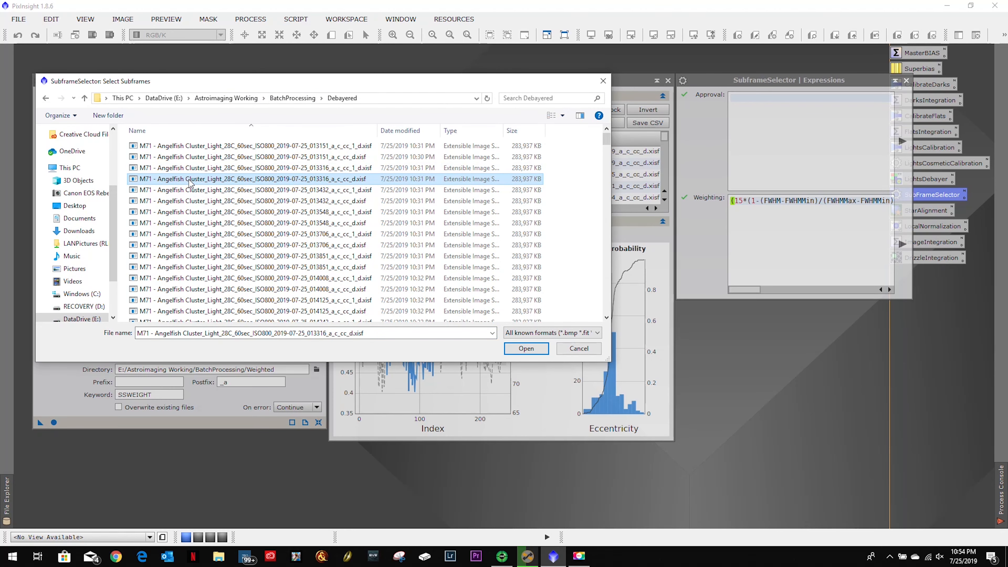
{"action": "key", "text": "ctrl+a"}
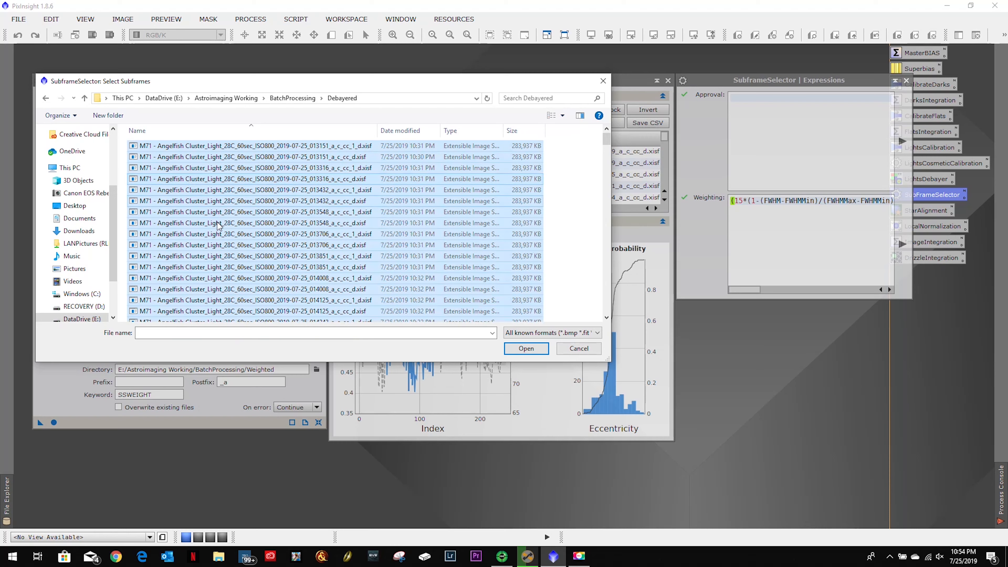
{"action": "left_click", "coordinate": [527, 348]}
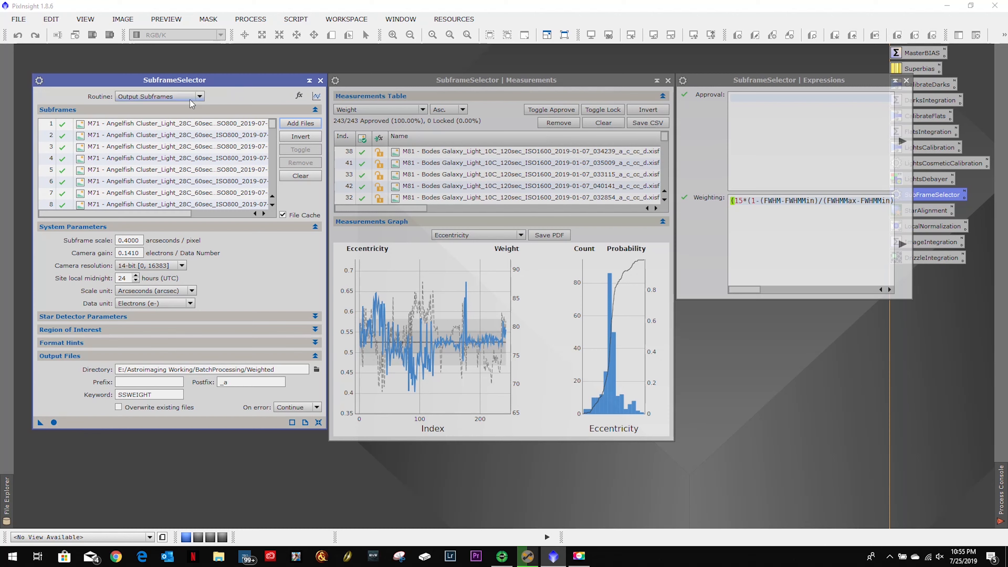
- Switch the SubframeSelector routine to Measure Subframes and run it on the loaded frames
{"action": "left_click", "coordinate": [159, 97]}
{"action": "left_click", "coordinate": [158, 106]}
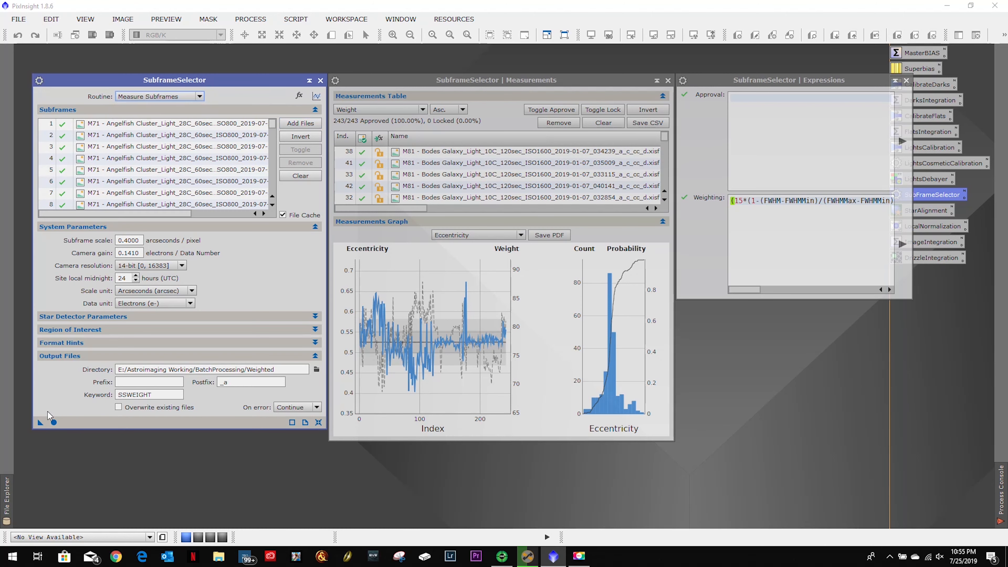
{"action": "left_click", "coordinate": [54, 422]}
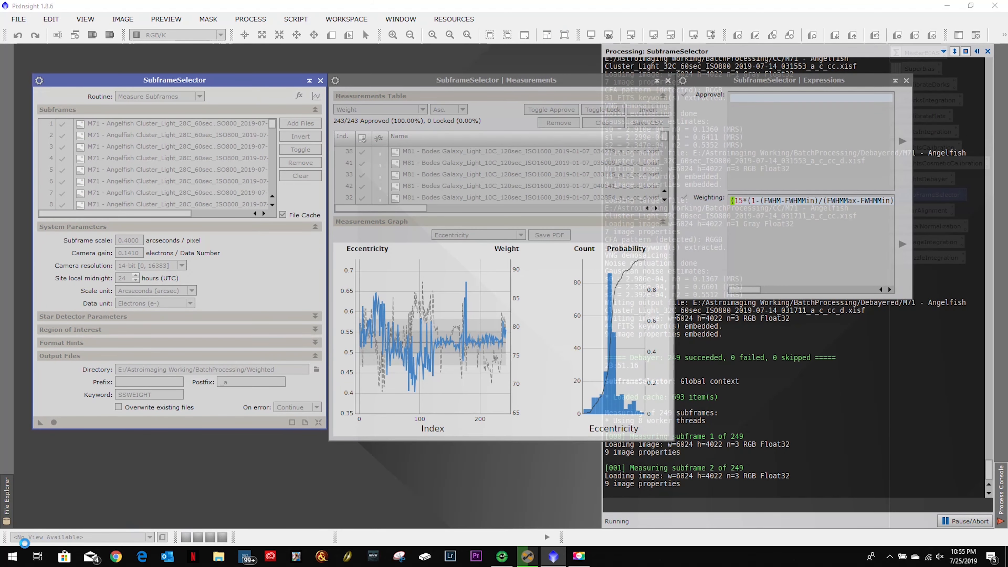
- Open Notepad, find the highest-weighted subframe in the measurements table, and note it in Notepad as "29C - 0725 - 004910"
{"action": "right_click", "coordinate": [12, 558]}
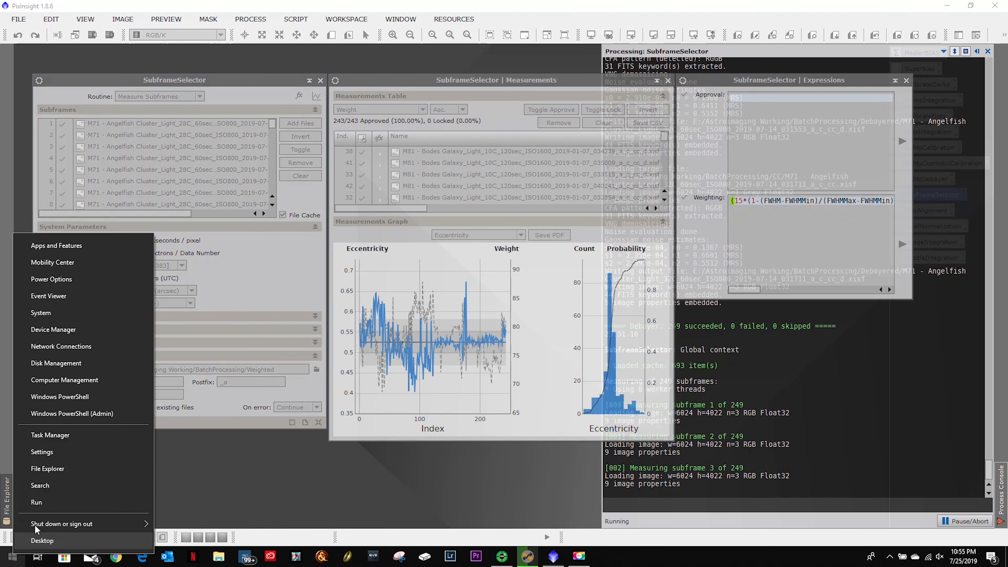
{"action": "left_click", "coordinate": [39, 501]}
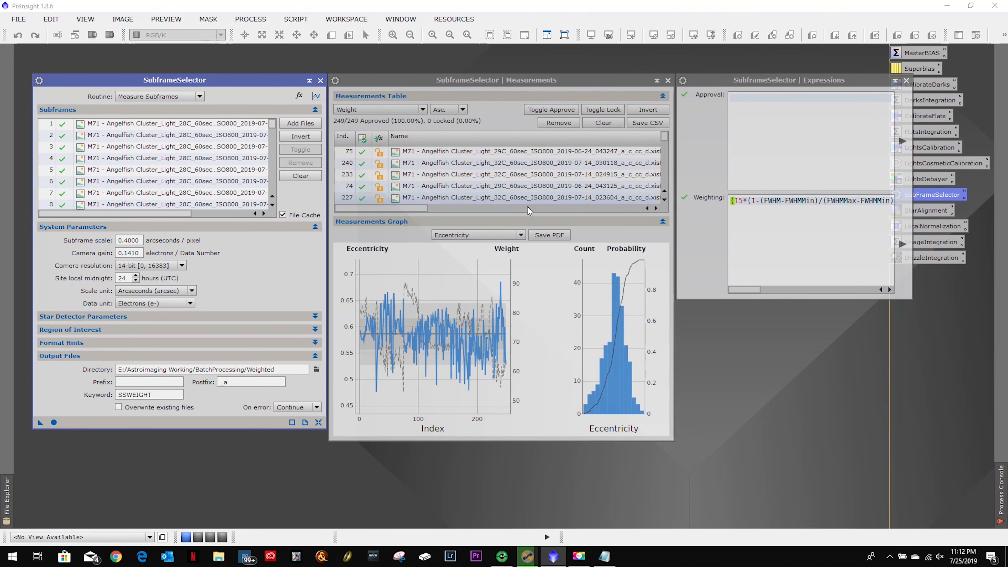
{"action": "left_click", "coordinate": [426, 207]}
{"action": "left_click_drag", "start_coordinate": [426, 207], "coordinate": [446, 209]}
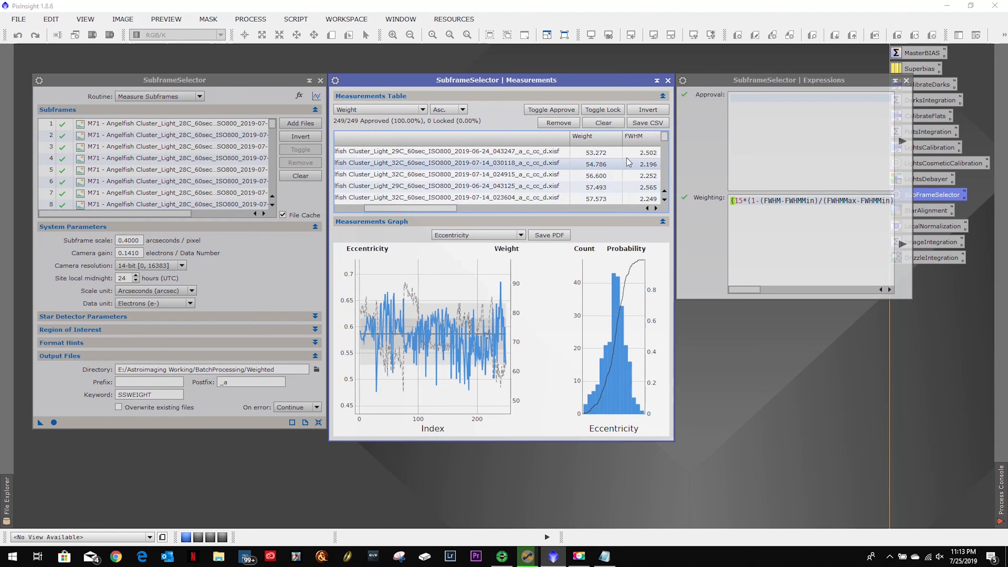
{"action": "left_click_drag", "start_coordinate": [664, 137], "coordinate": [668, 196]}
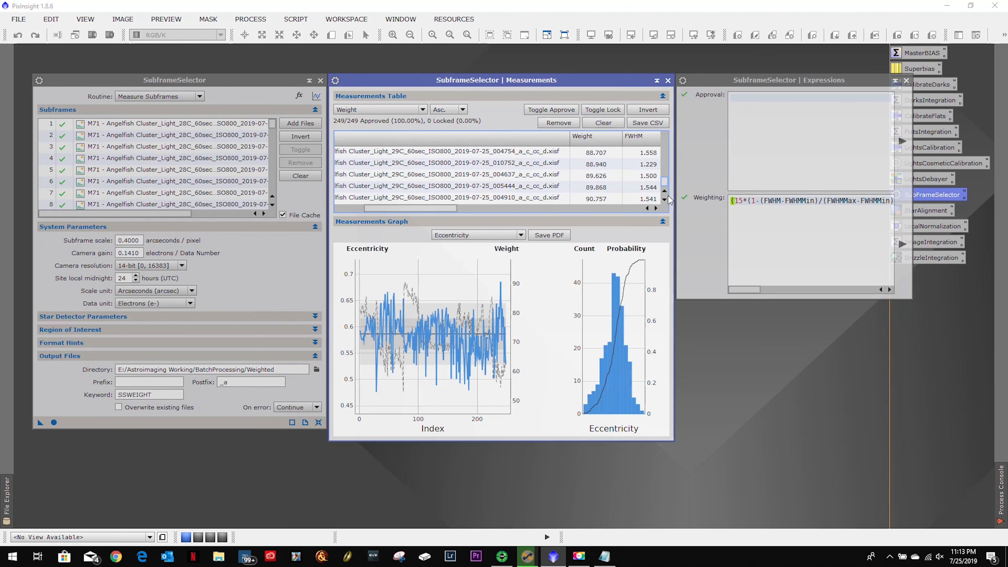
{"action": "left_click_drag", "start_coordinate": [442, 210], "coordinate": [446, 210]}
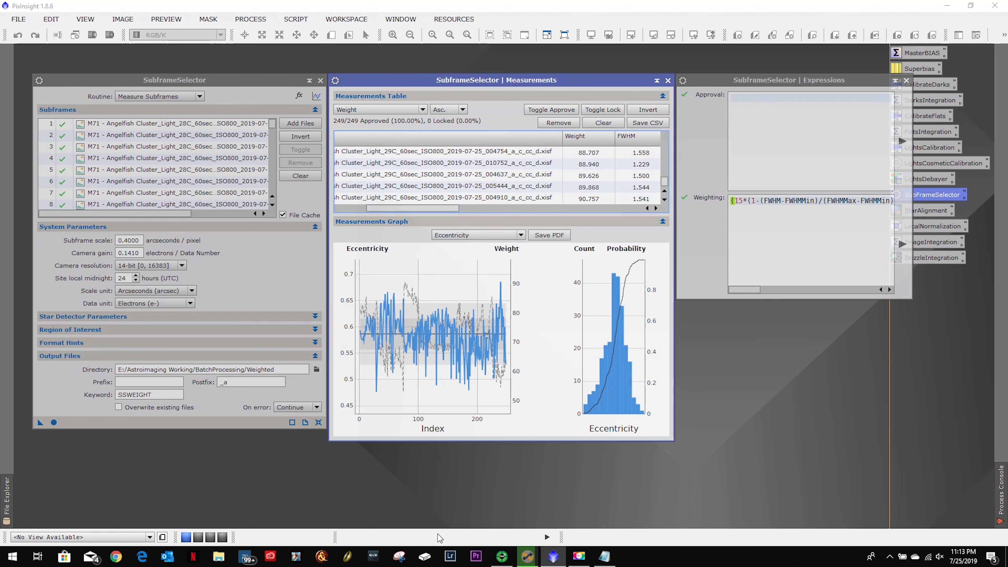
{"action": "left_click", "coordinate": [603, 558]}
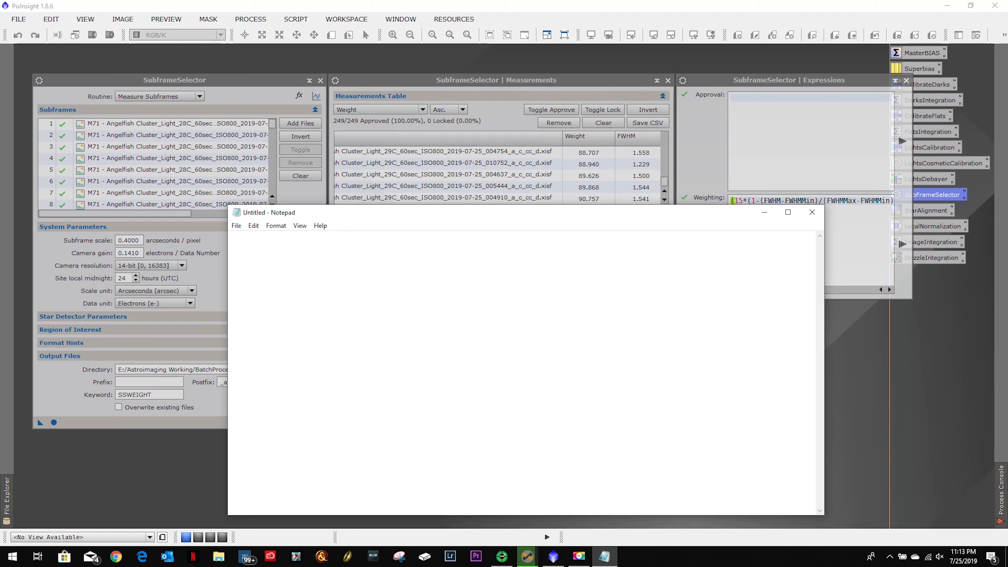
{"action": "type", "text": "29C - 0725 - 004910"}
{"action": "left_click", "coordinate": [763, 212]}
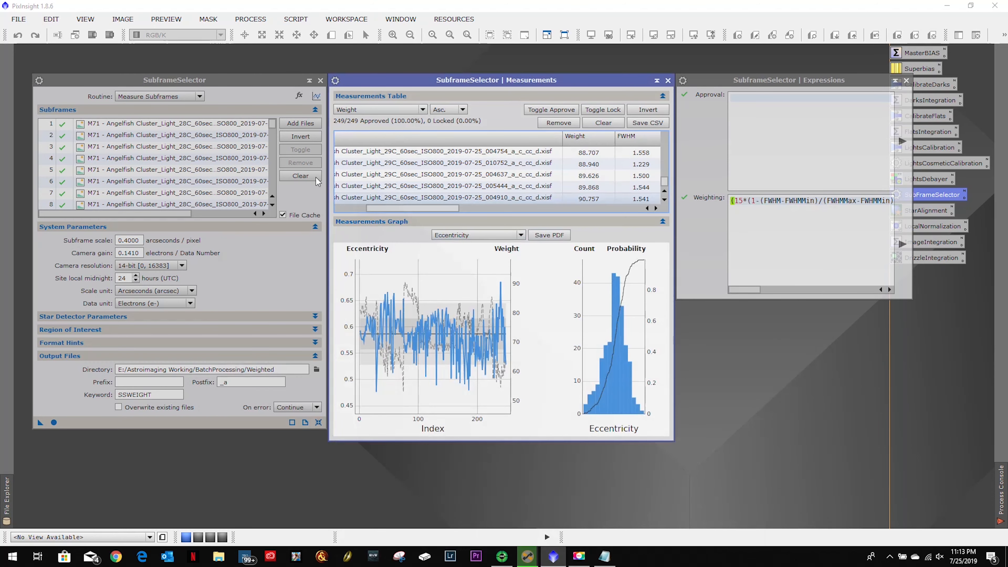
- Switch the SubframeSelector routine to Output Subframes, run it to write the weighted frames, and close its windows
{"action": "left_click", "coordinate": [191, 97]}
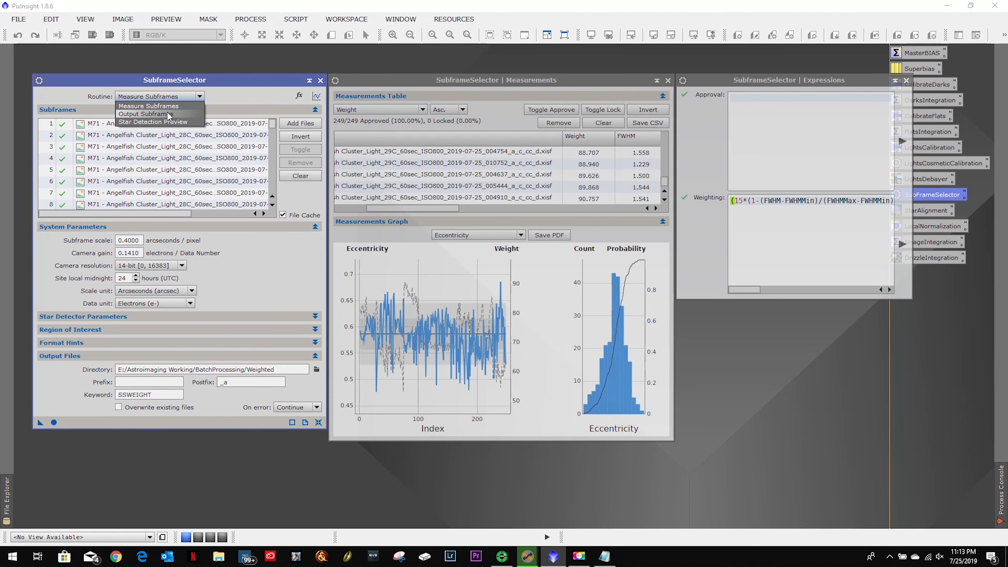
{"action": "left_click", "coordinate": [169, 115]}
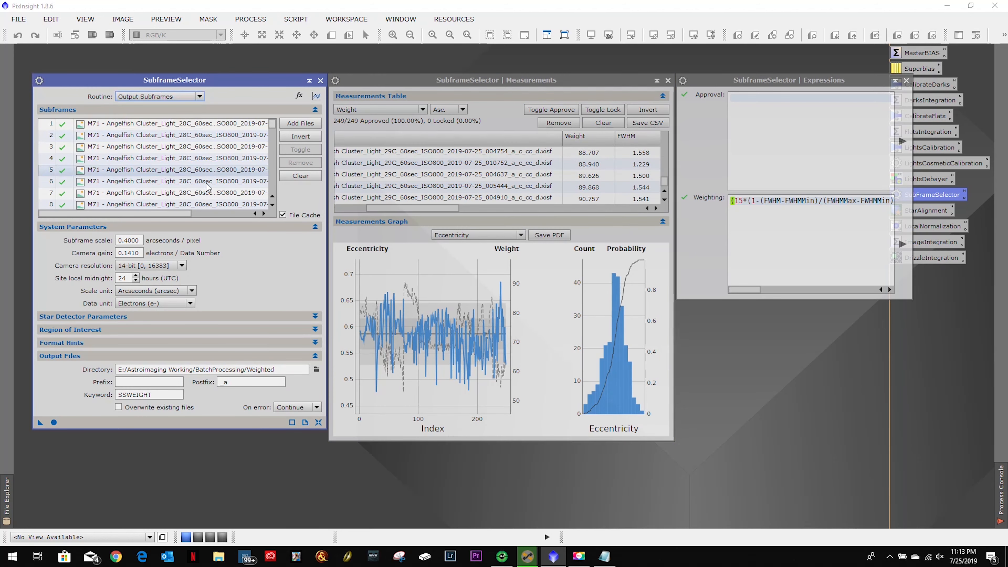
{"action": "left_click", "coordinate": [53, 422]}
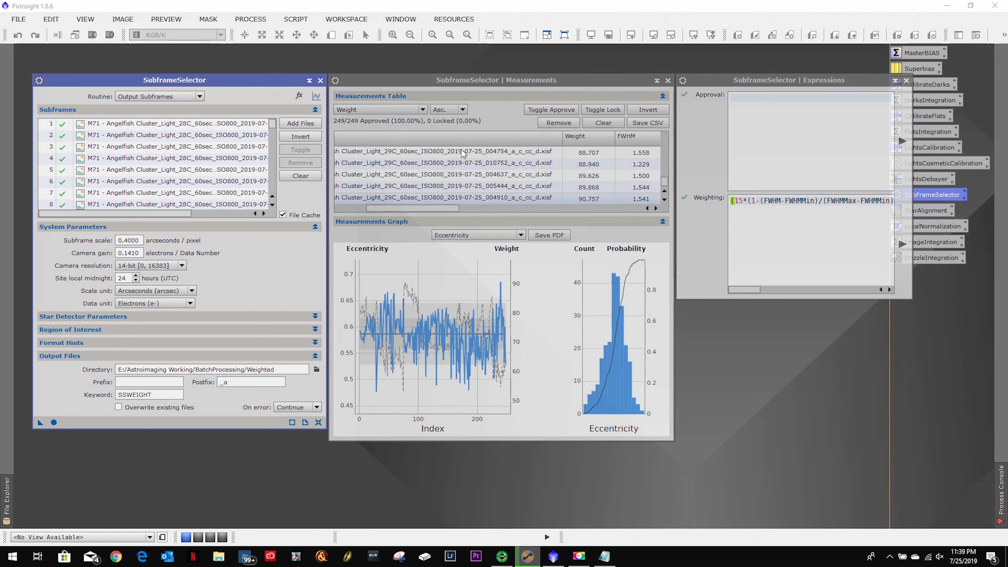
{"action": "left_click", "coordinate": [320, 80]}
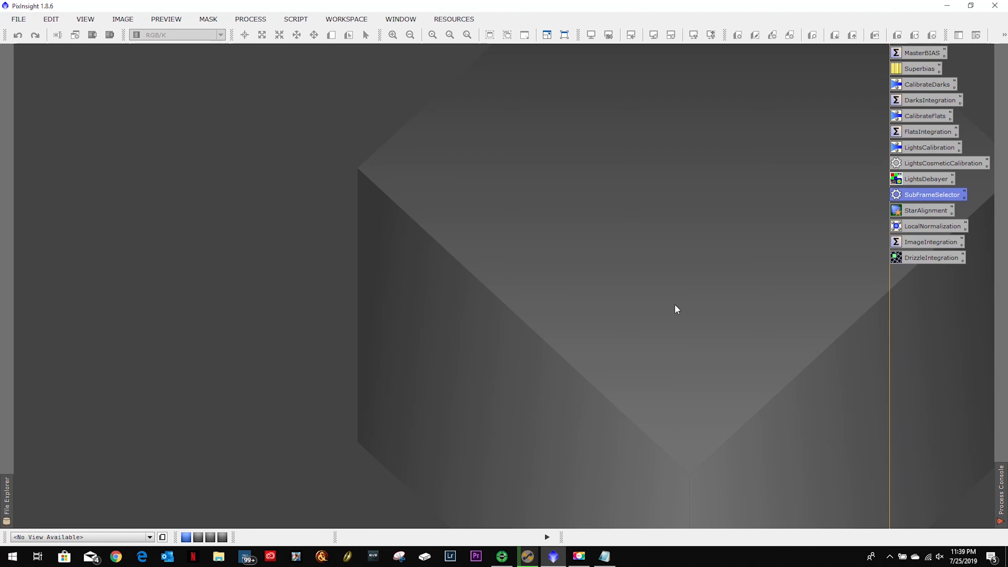
- Open the saved StarAlignment process and browse to the BatchProcessing Weighted folder for its reference image
{"action": "double_click", "coordinate": [923, 209]}
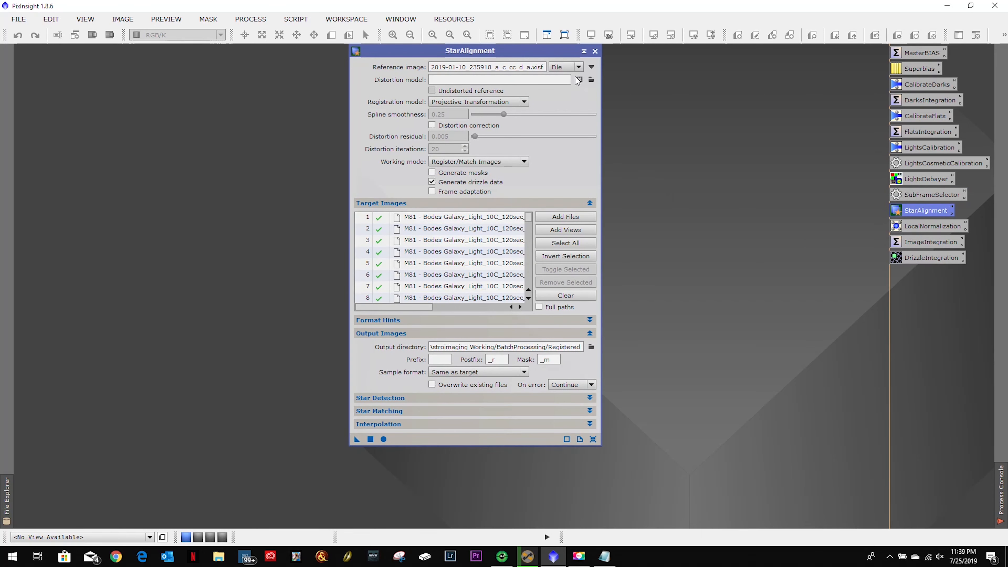
{"action": "left_click", "coordinate": [592, 67]}
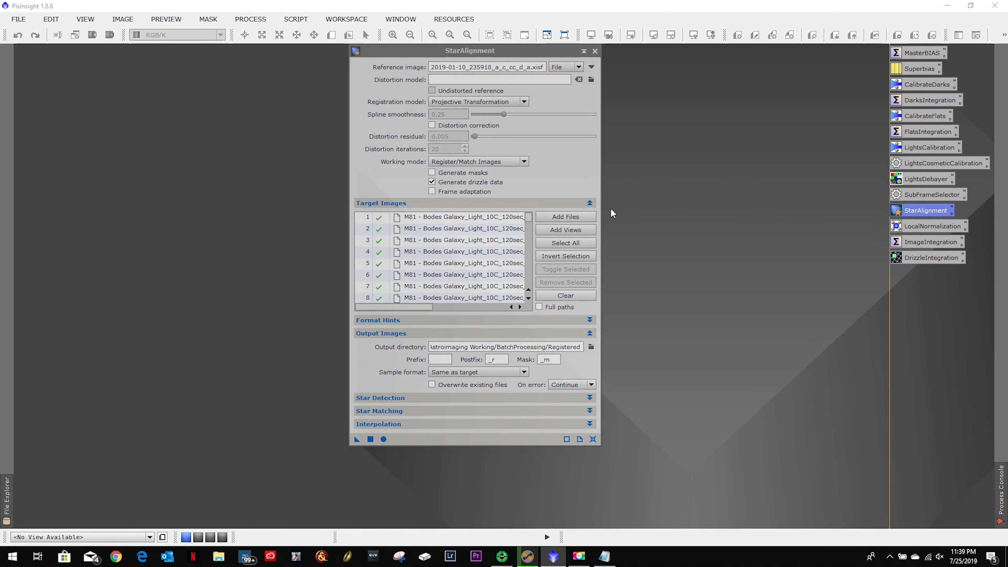
{"action": "left_click", "coordinate": [608, 68]}
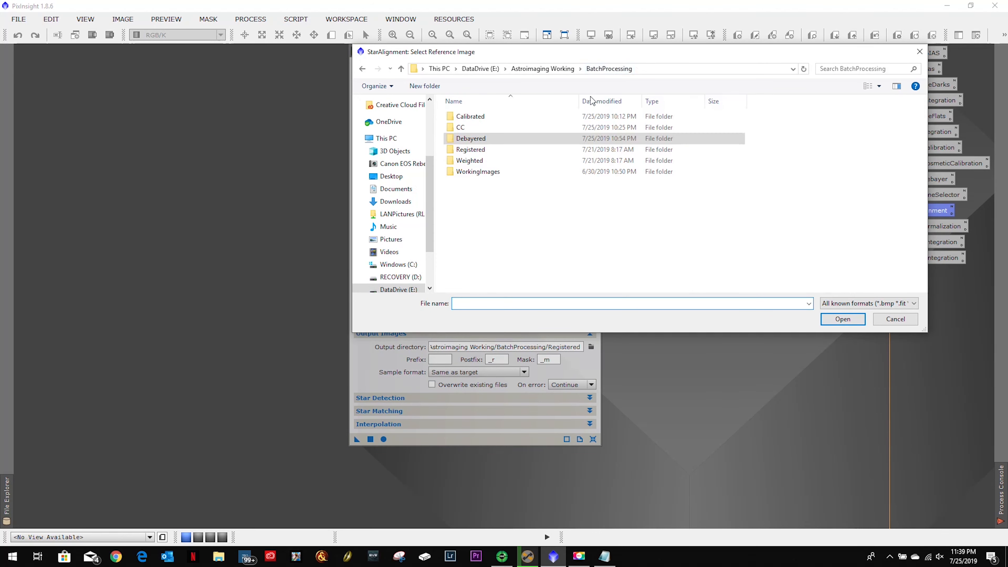
{"action": "double_click", "coordinate": [472, 161]}
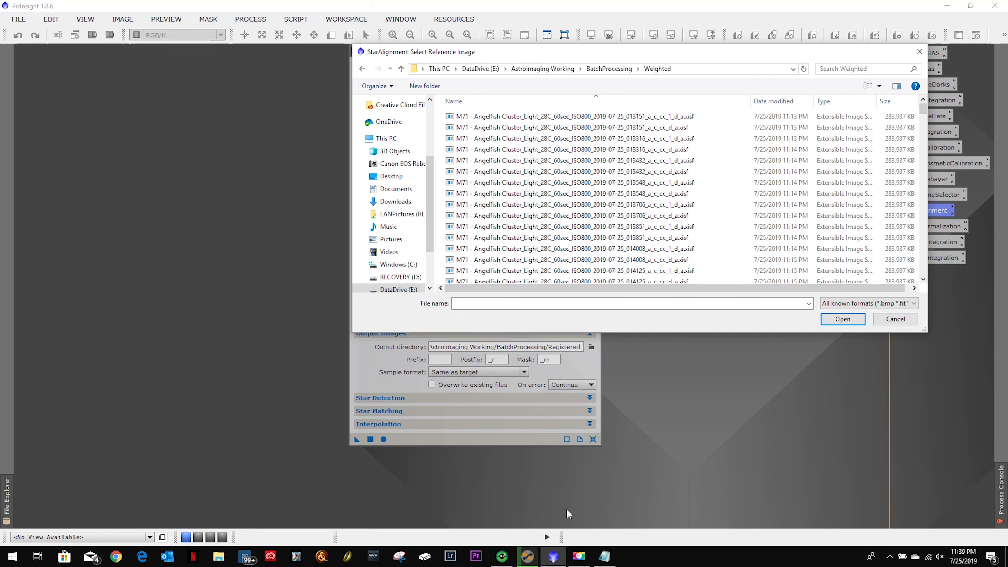
- Consult the Notepad note and load the matching 29C frame 2019-07-25_004910_a_c_cc_d_a.xisf as the StarAlignment reference image
{"action": "left_click", "coordinate": [604, 555]}
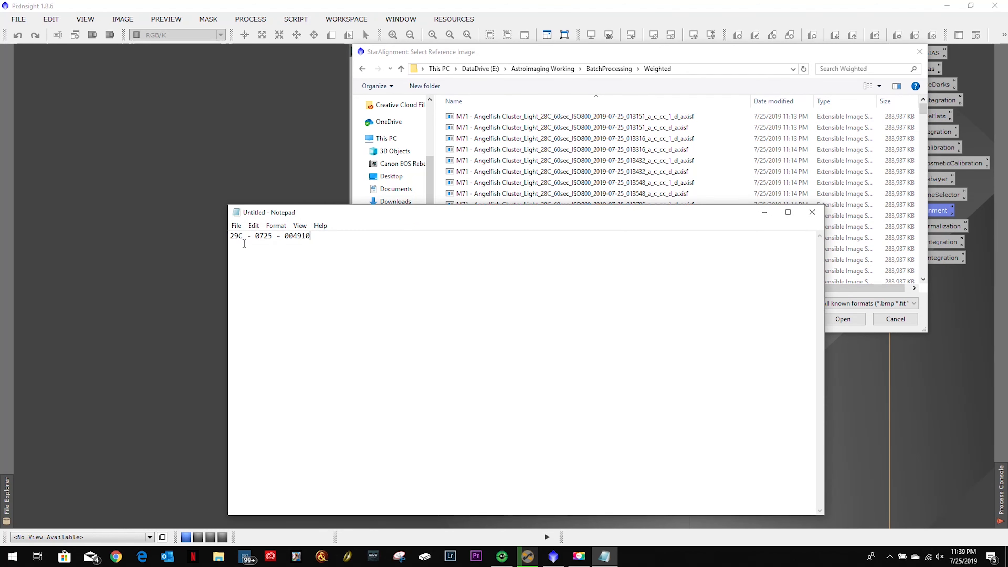
{"action": "left_click", "coordinate": [584, 53]}
{"action": "scroll", "coordinate": [557, 234], "scroll_direction": "down", "scroll_amount": 7}
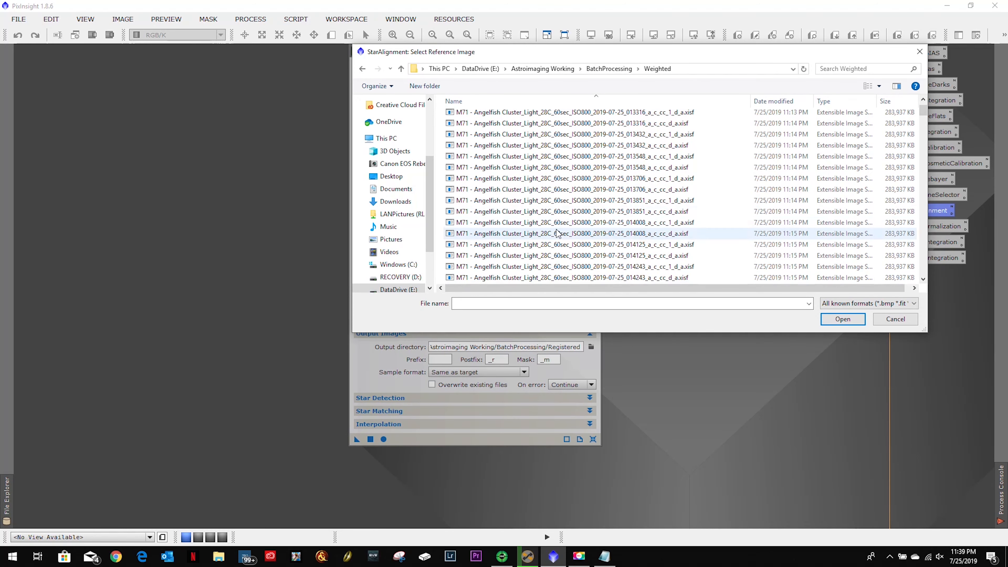
{"action": "scroll", "coordinate": [557, 234], "scroll_direction": "down", "scroll_amount": 7}
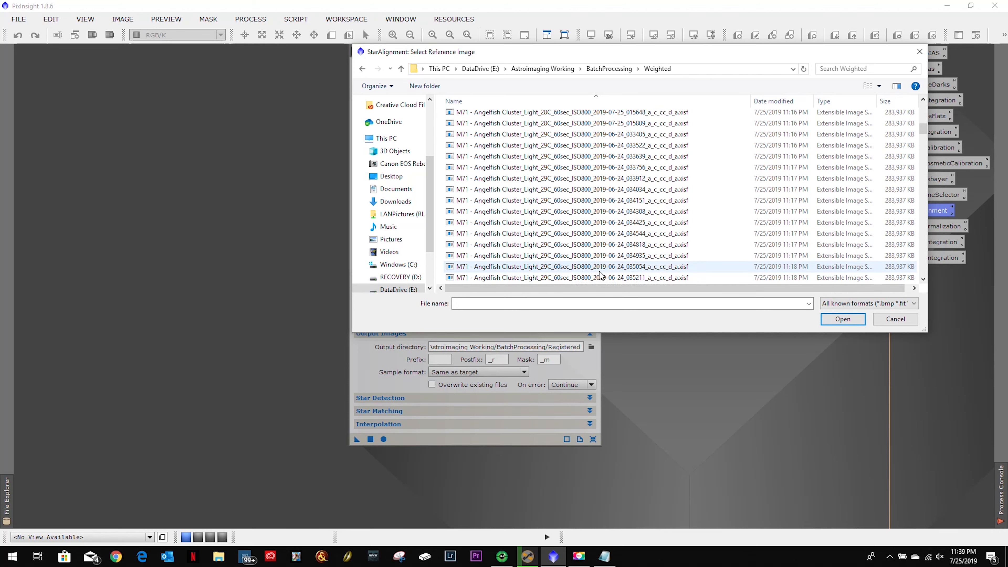
{"action": "scroll", "coordinate": [603, 267], "scroll_direction": "down", "scroll_amount": 5}
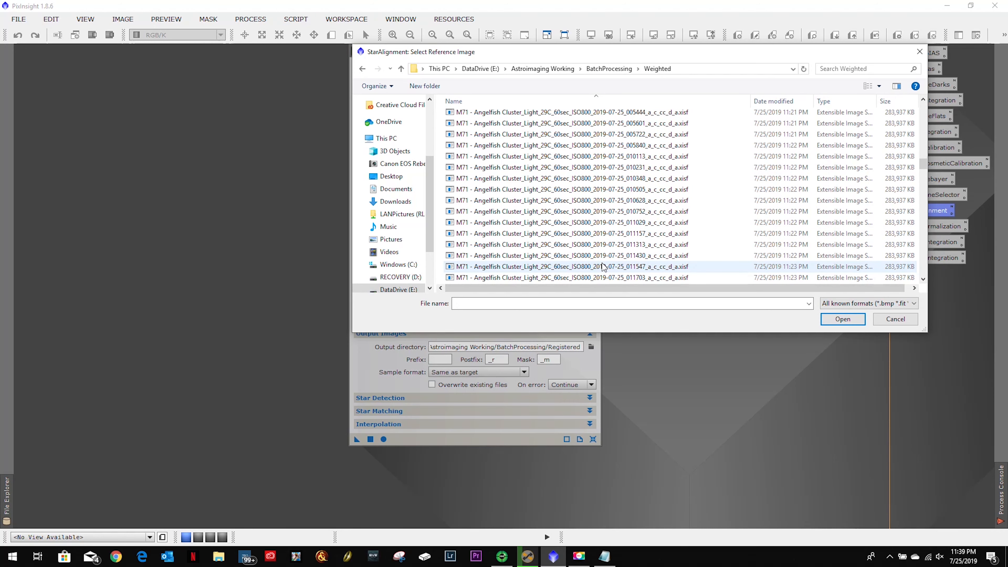
{"action": "left_click", "coordinate": [604, 556]}
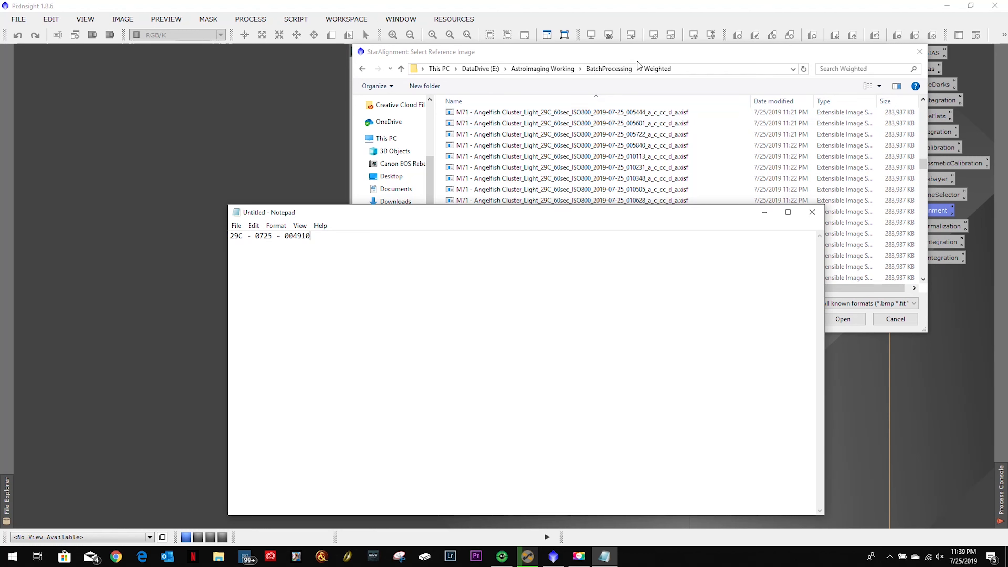
{"action": "left_click", "coordinate": [636, 49]}
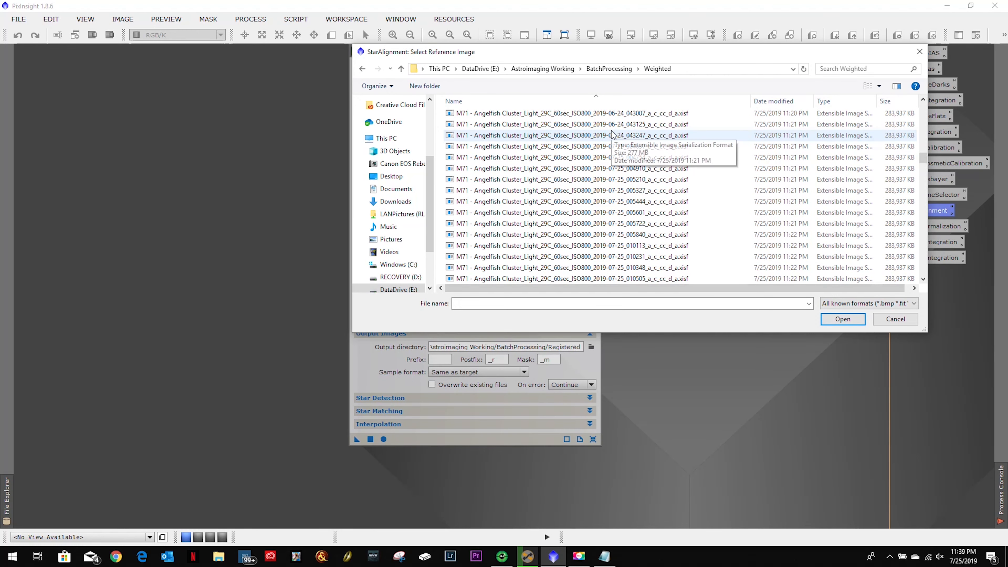
{"action": "scroll", "coordinate": [613, 135], "scroll_direction": "up", "scroll_amount": 3}
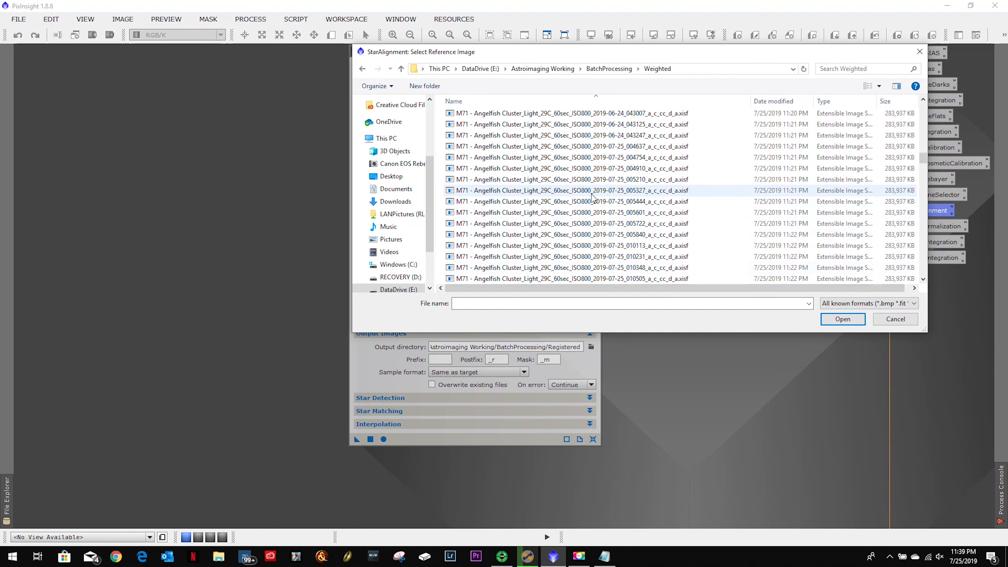
{"action": "scroll", "coordinate": [592, 195], "scroll_direction": "up", "scroll_amount": 2}
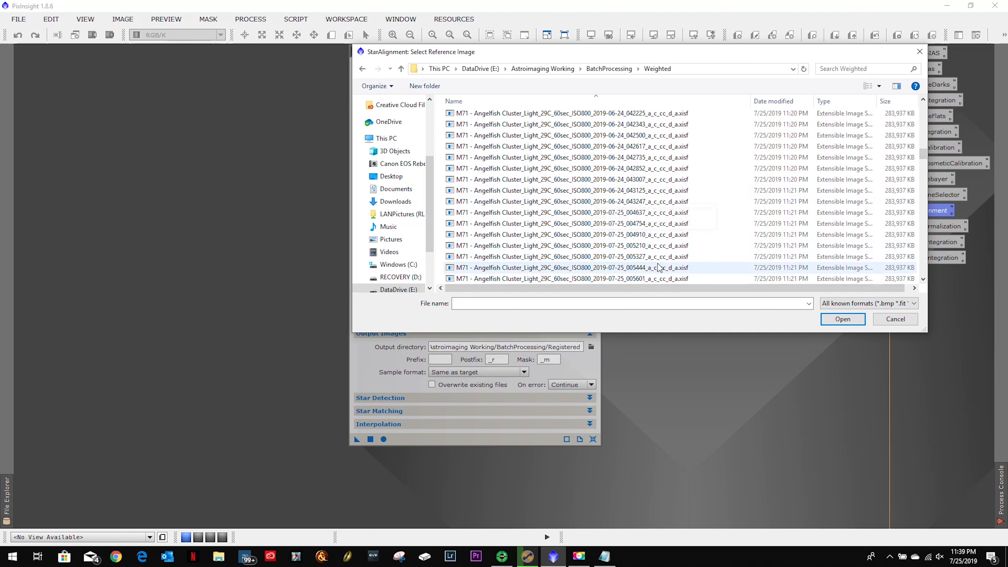
{"action": "left_click", "coordinate": [605, 556]}
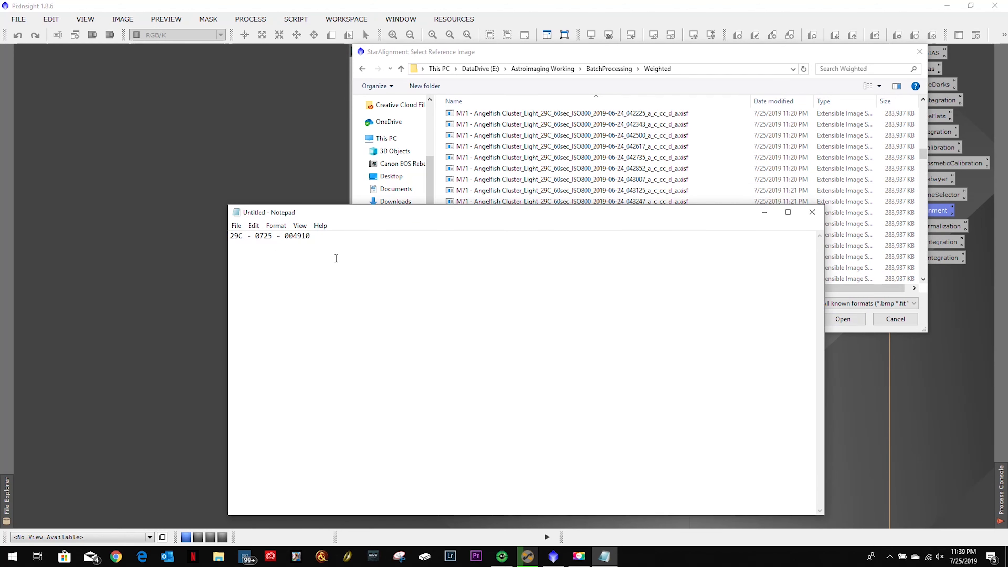
{"action": "left_click", "coordinate": [632, 49]}
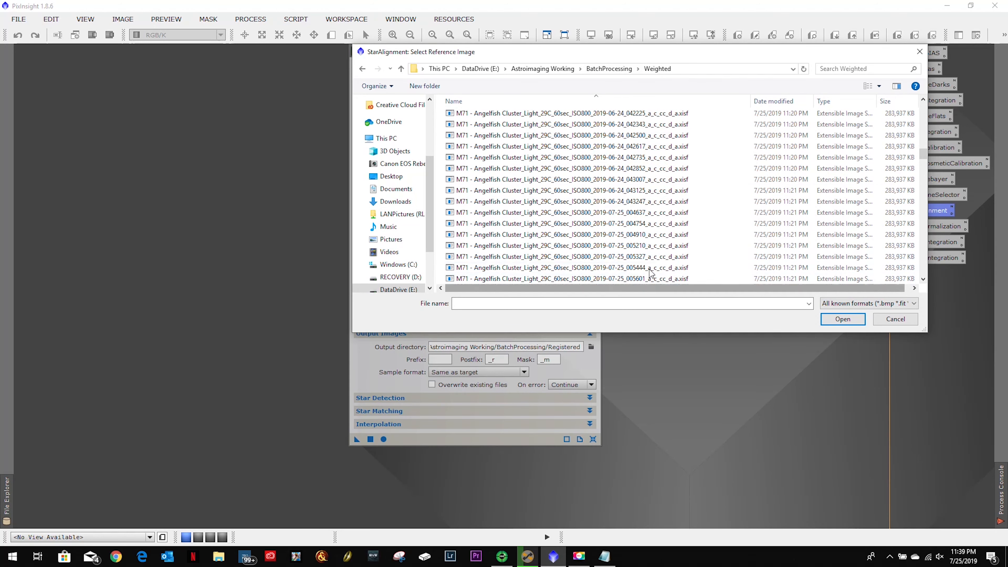
{"action": "left_click", "coordinate": [629, 235]}
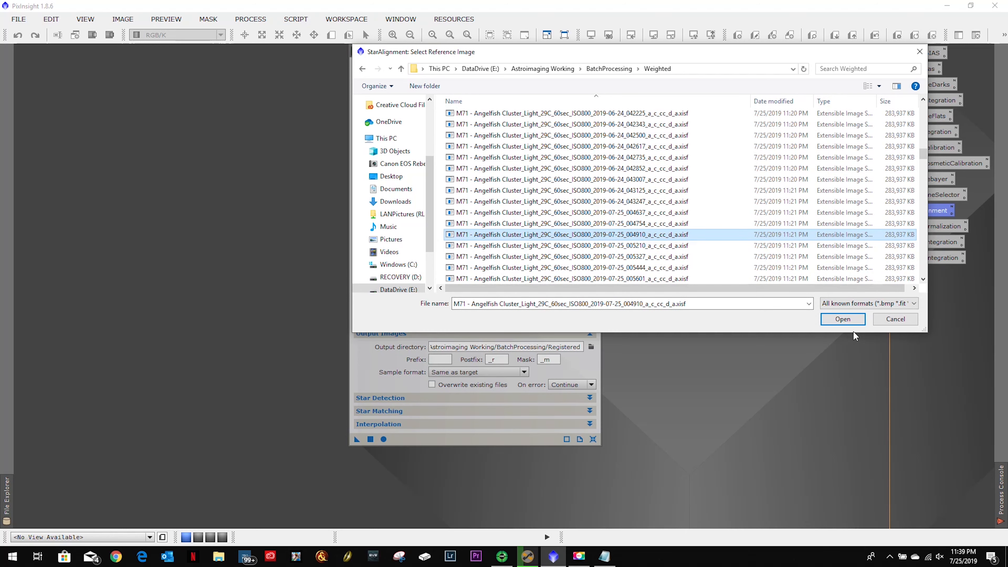
{"action": "left_click", "coordinate": [842, 319]}
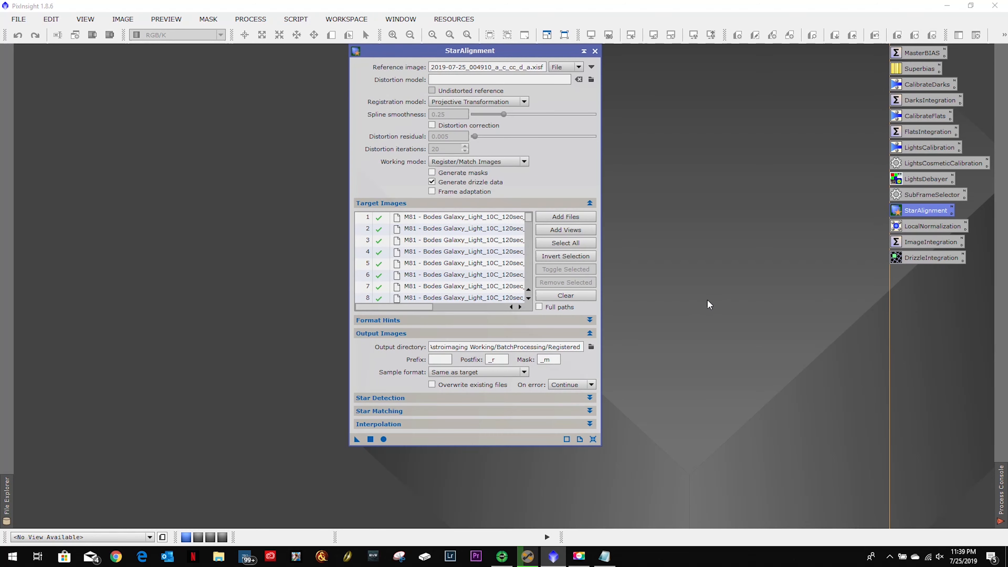
- Replace the StarAlignment target images with all M71 frames from the Weighted folder
{"action": "left_click", "coordinate": [565, 296]}
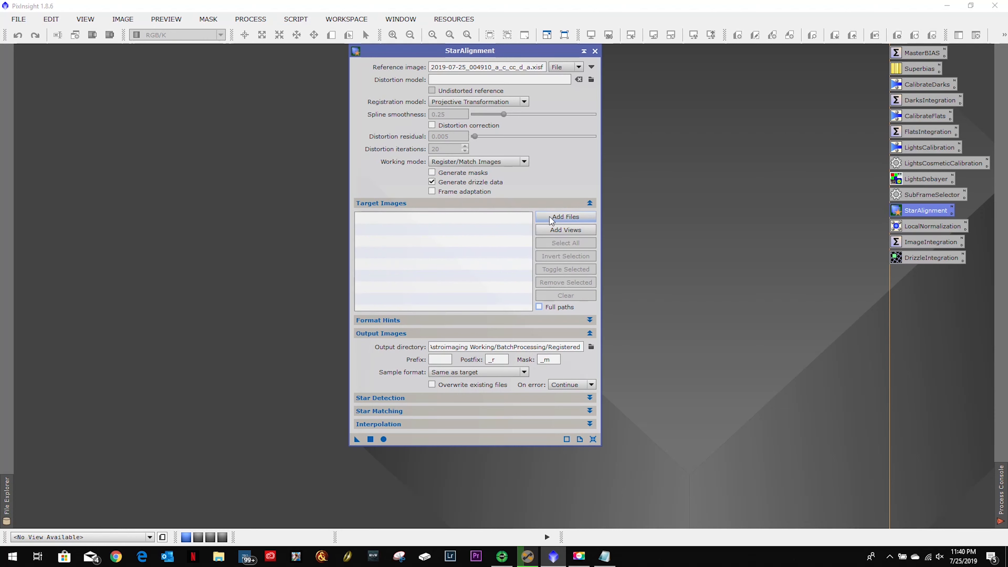
{"action": "left_click", "coordinate": [565, 216]}
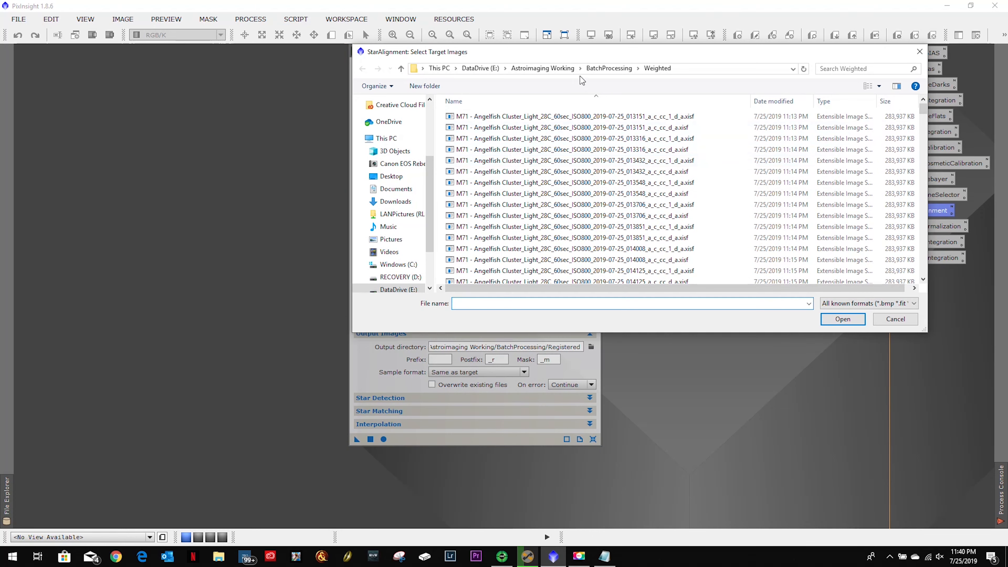
{"action": "left_click", "coordinate": [584, 117]}
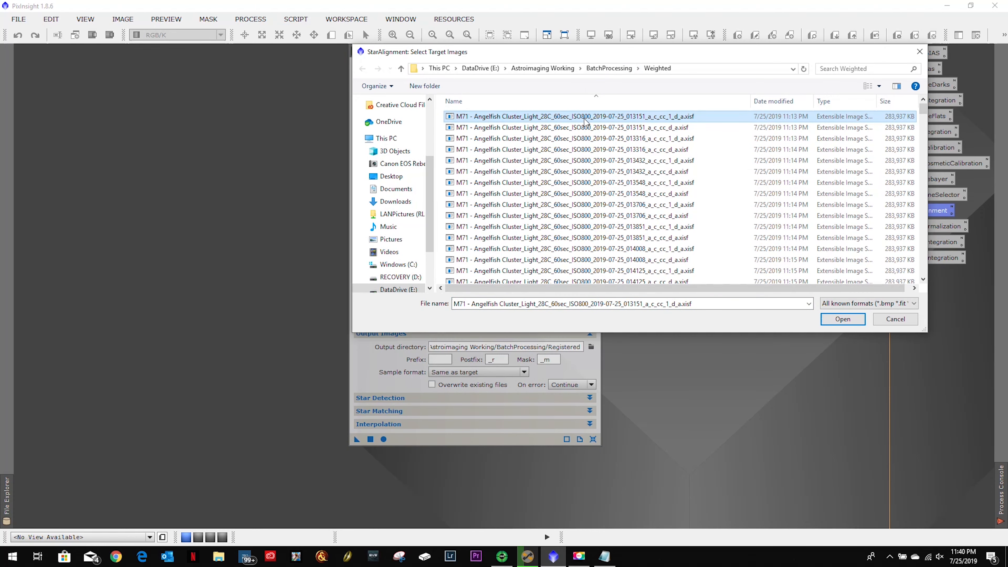
{"action": "key", "text": "ctrl+a"}
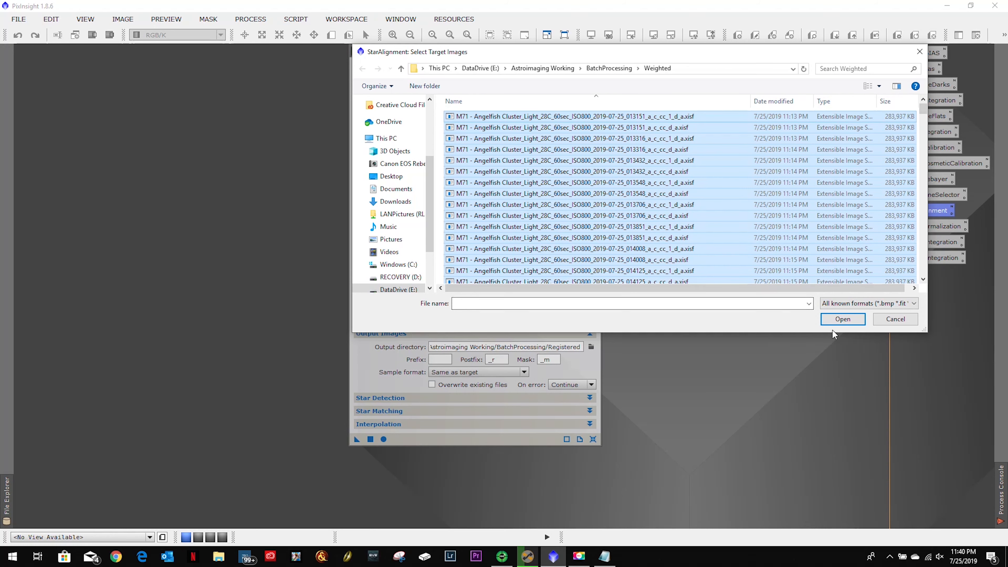
{"action": "left_click", "coordinate": [836, 319]}
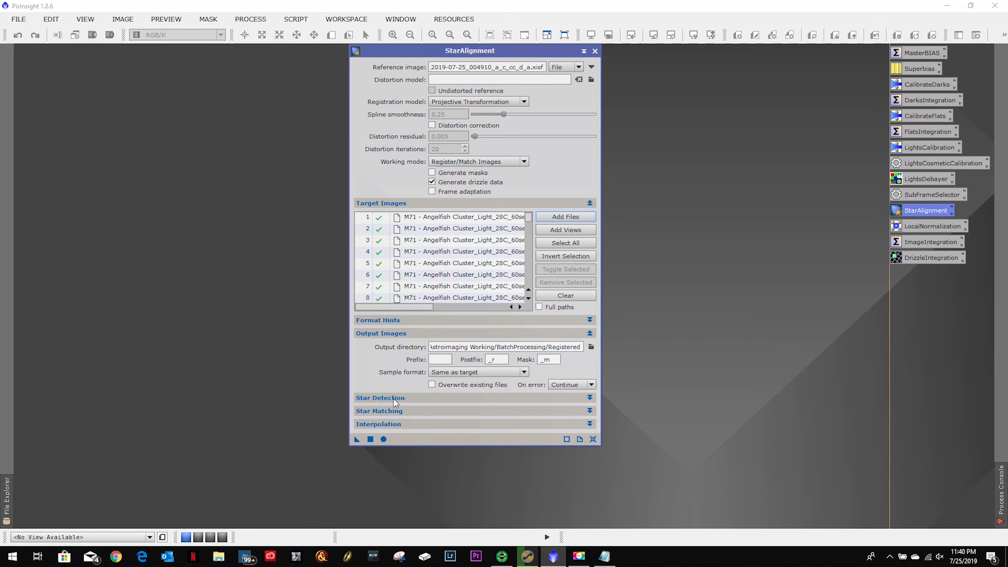
- Run StarAlignment on the loaded M71 frames with its existing star detection and matching settings, and check the log in the Process Console
{"action": "left_click", "coordinate": [413, 398]}
{"action": "left_click", "coordinate": [414, 397]}
{"action": "left_click", "coordinate": [411, 412]}
{"action": "left_click", "coordinate": [411, 413]}
{"action": "left_click", "coordinate": [383, 438]}
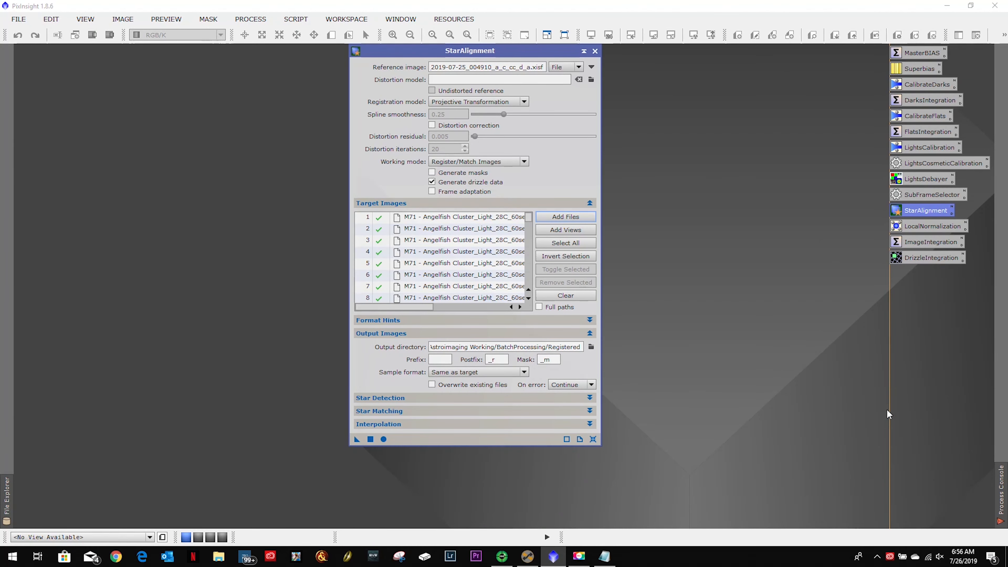
{"action": "left_click", "coordinate": [1001, 510]}
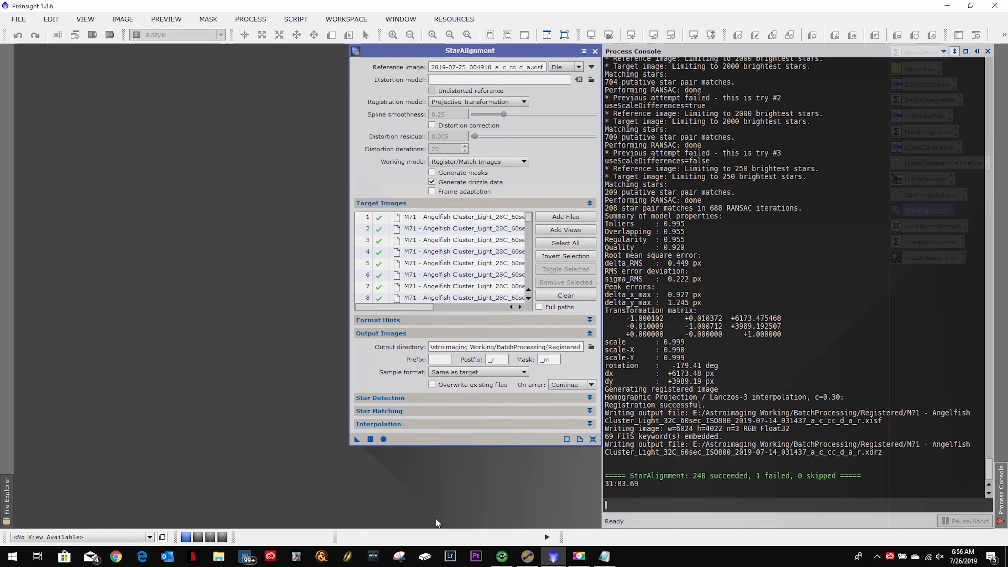
{"action": "left_click", "coordinate": [578, 556]}
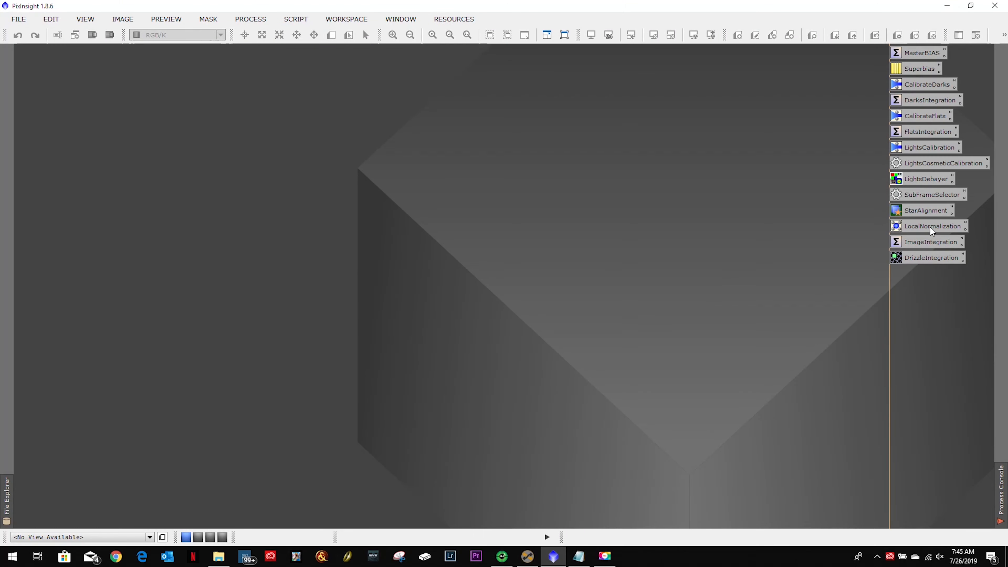
- Open the saved LocalNormalization process and browse to Astroimaging Working/BatchProcessing/Registered on DataDrive (E:) for its reference image
{"action": "double_click", "coordinate": [930, 227]}
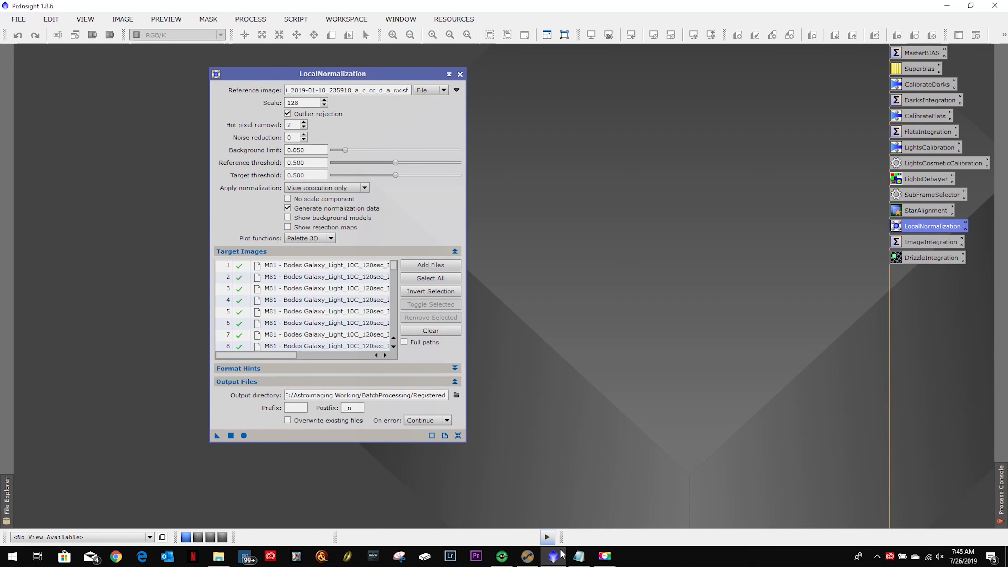
{"action": "left_click", "coordinate": [578, 555]}
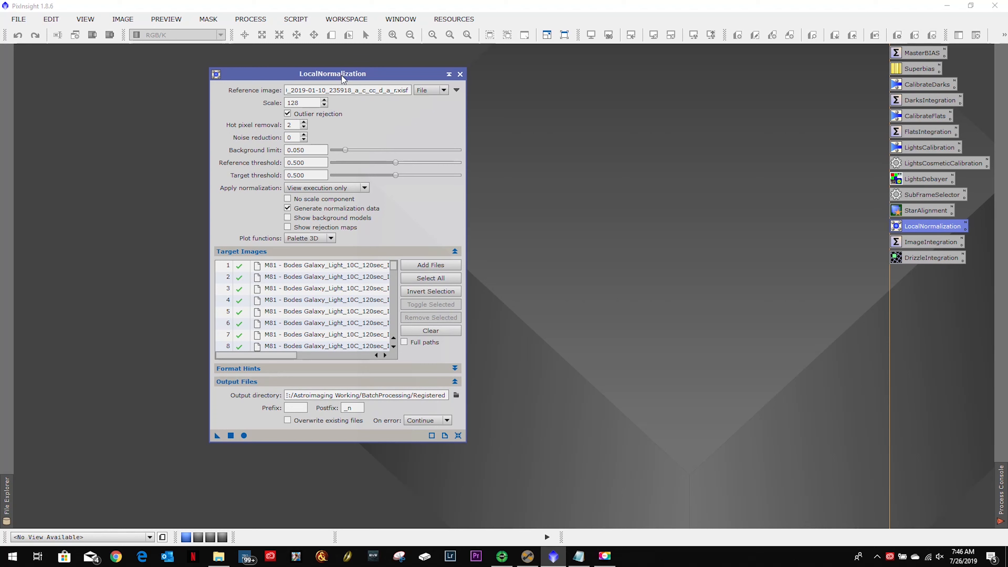
{"action": "left_click", "coordinate": [341, 77]}
{"action": "left_click", "coordinate": [455, 90]}
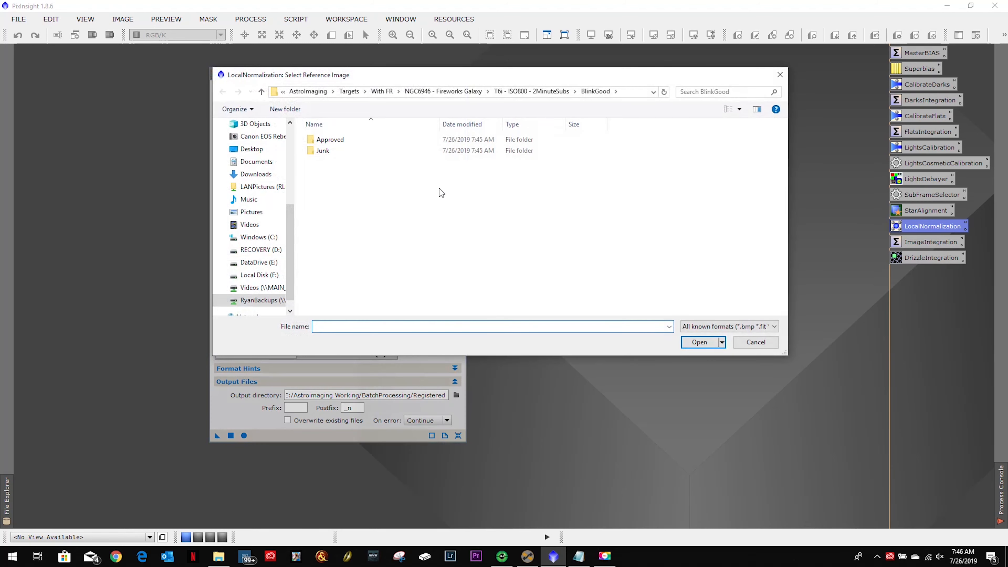
{"action": "left_click", "coordinate": [259, 262]}
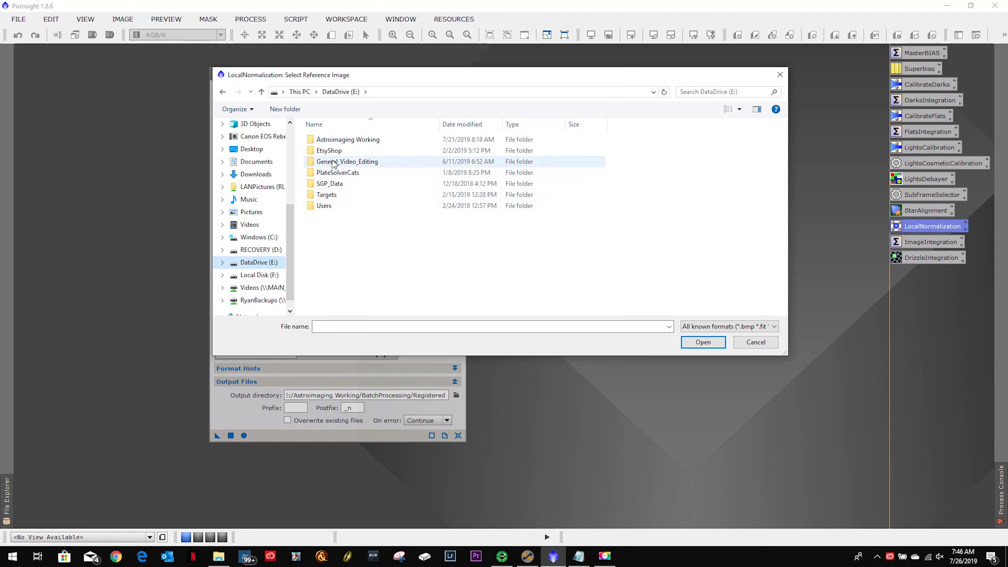
{"action": "double_click", "coordinate": [335, 139]}
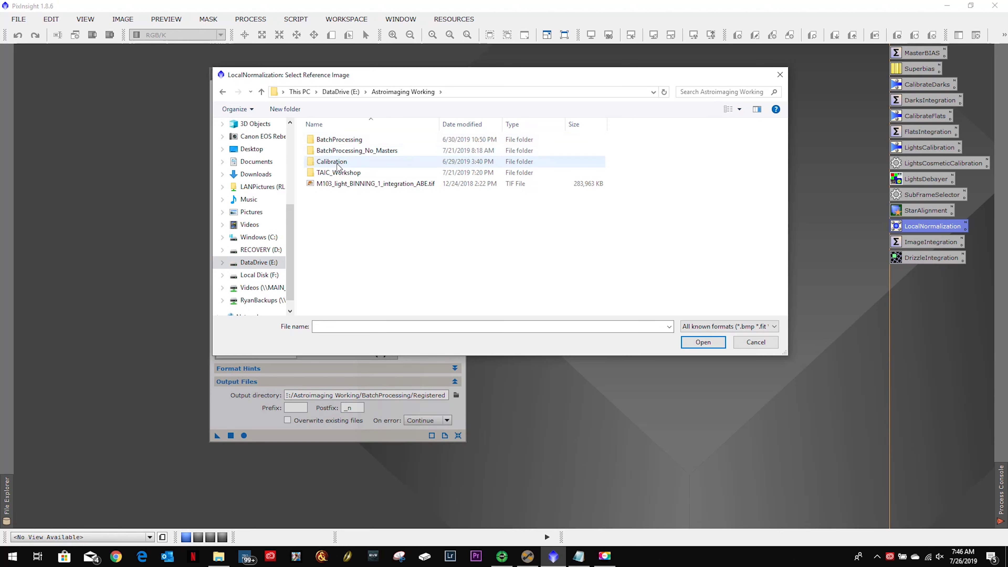
{"action": "double_click", "coordinate": [338, 140]}
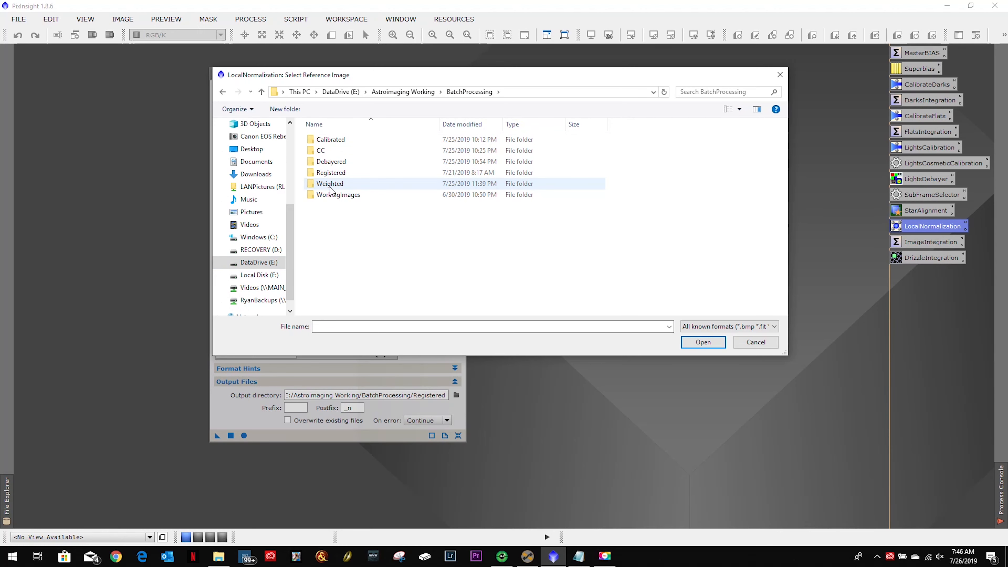
{"action": "double_click", "coordinate": [331, 173]}
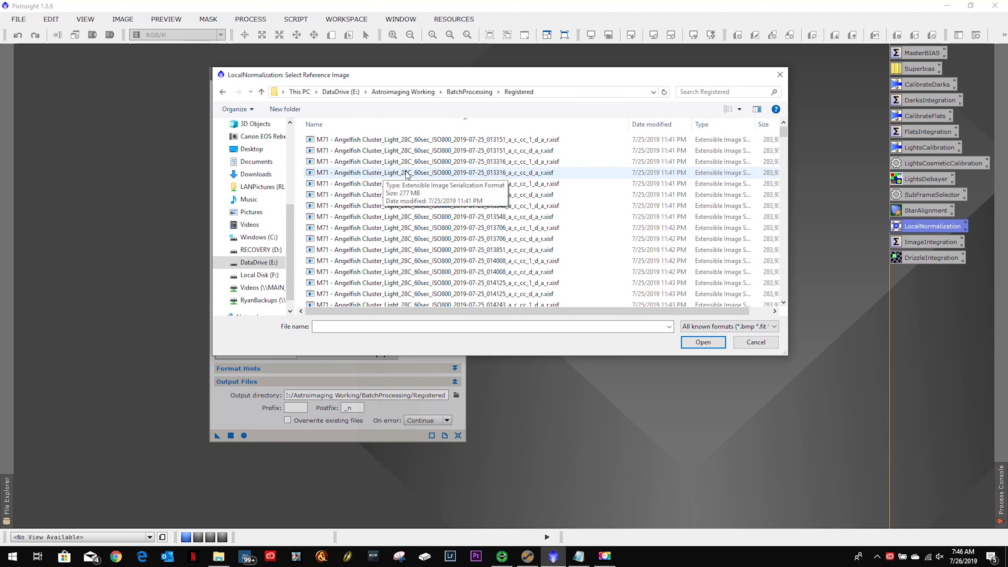
- Load the registered 29C frame 2019-07-25_004910_a_c_cc_d_a_r.xisf as the LocalNormalization reference image, checking it against the Notepad note
{"action": "scroll", "coordinate": [421, 169], "scroll_direction": "down", "scroll_amount": 6}
{"action": "scroll", "coordinate": [422, 169], "scroll_direction": "down", "scroll_amount": 5}
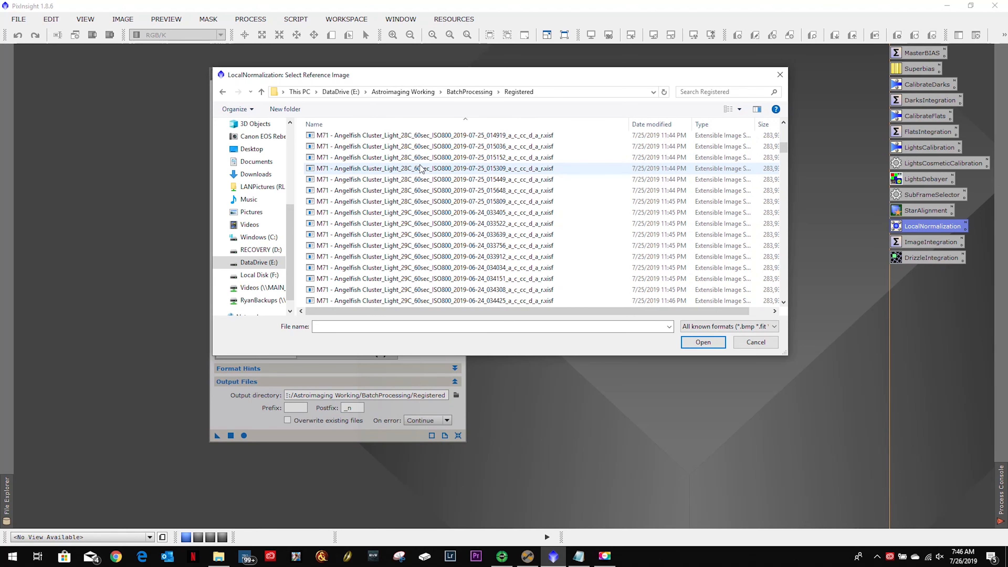
{"action": "scroll", "coordinate": [421, 169], "scroll_direction": "down", "scroll_amount": 8}
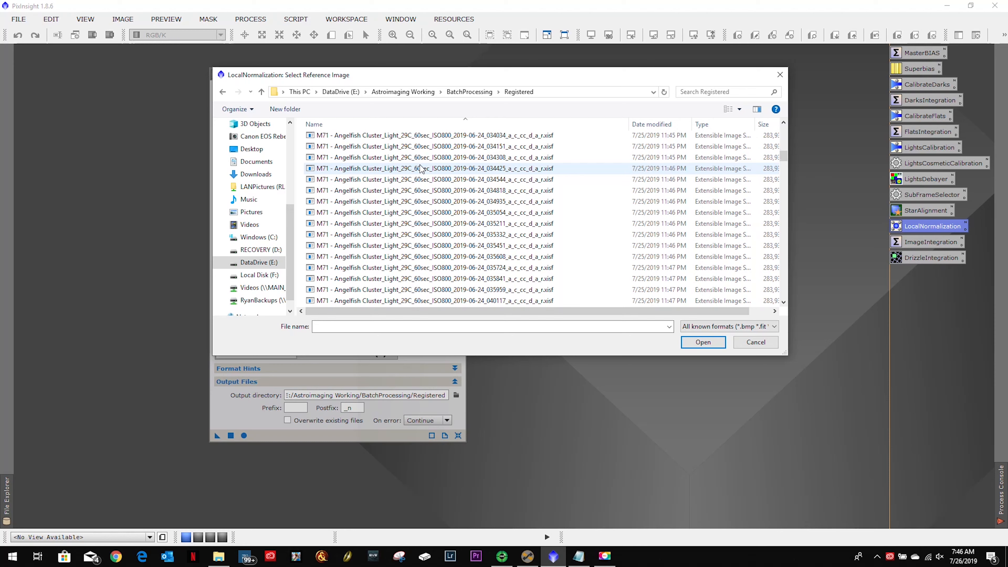
{"action": "scroll", "coordinate": [421, 169], "scroll_direction": "down", "scroll_amount": 1}
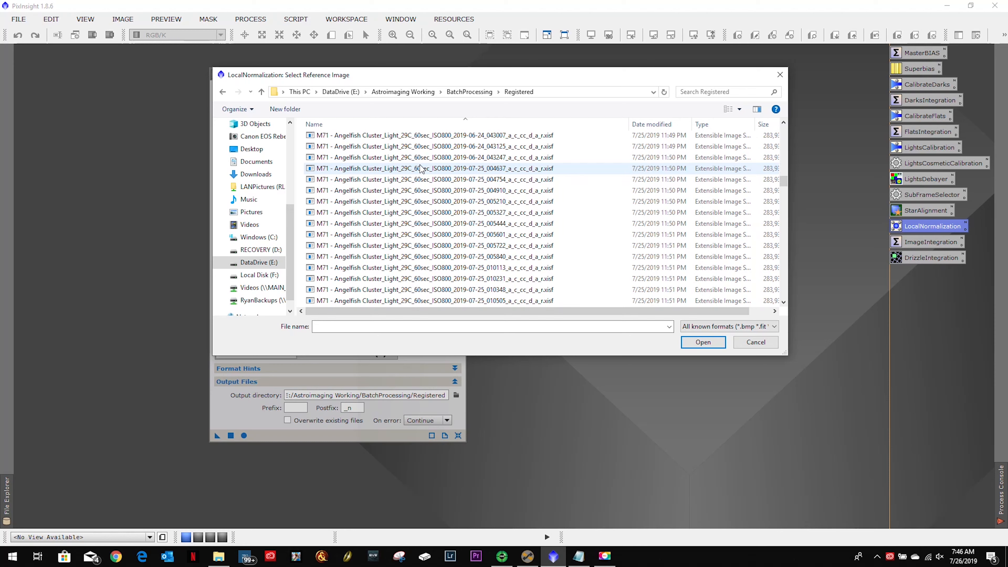
{"action": "left_click", "coordinate": [496, 193]}
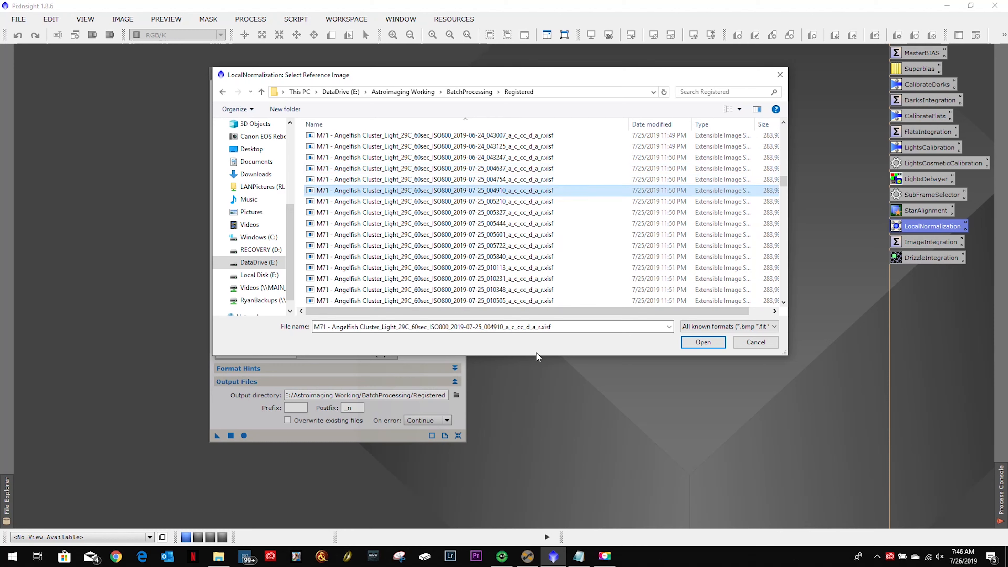
{"action": "left_click", "coordinate": [578, 555]}
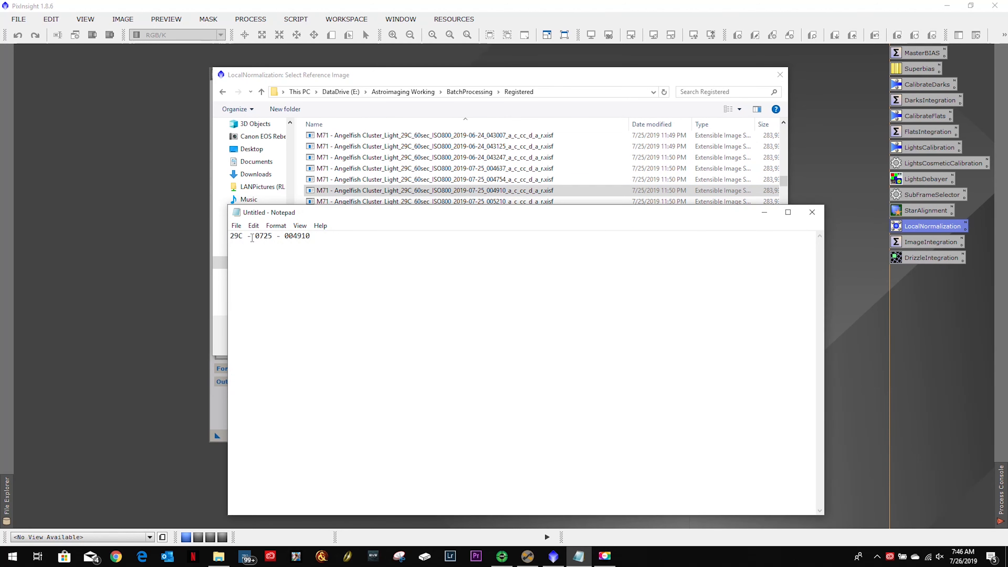
{"action": "left_click", "coordinate": [764, 215]}
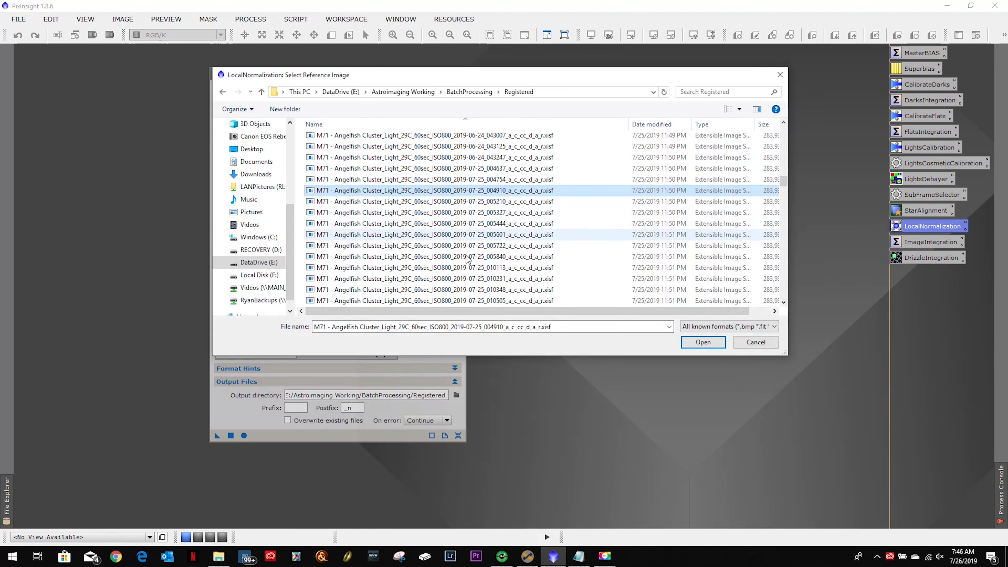
{"action": "left_click", "coordinate": [702, 341]}
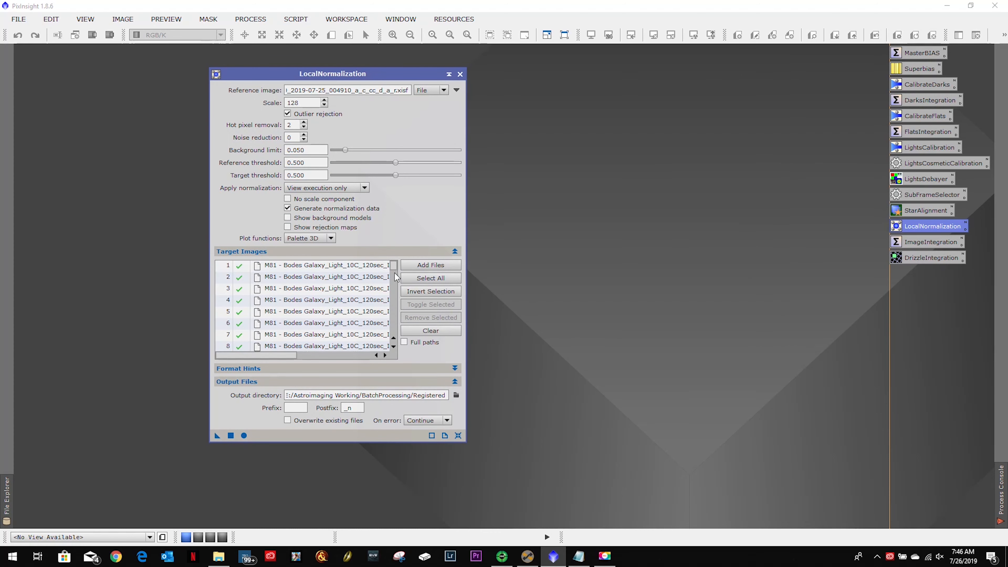
- Replace the LocalNormalization target images with all M71 frames from the Registered folder
{"action": "left_click", "coordinate": [436, 332]}
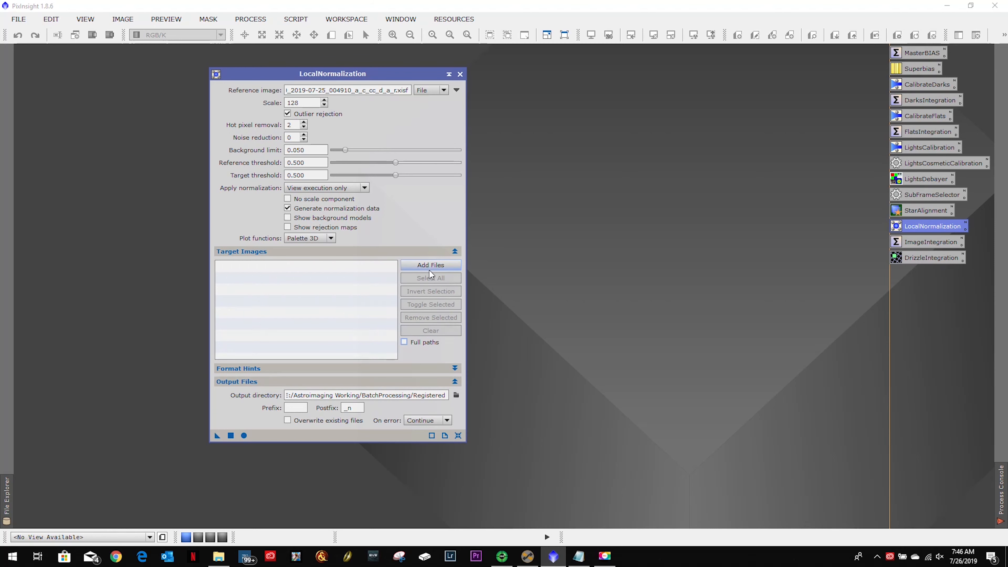
{"action": "left_click", "coordinate": [429, 269]}
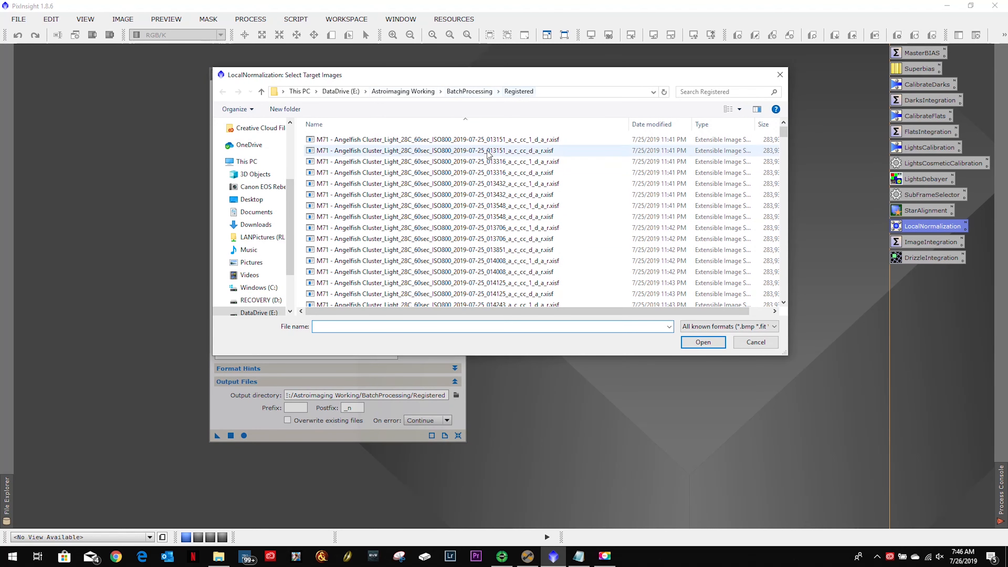
{"action": "left_click", "coordinate": [493, 143]}
{"action": "key", "text": "ctrl+a"}
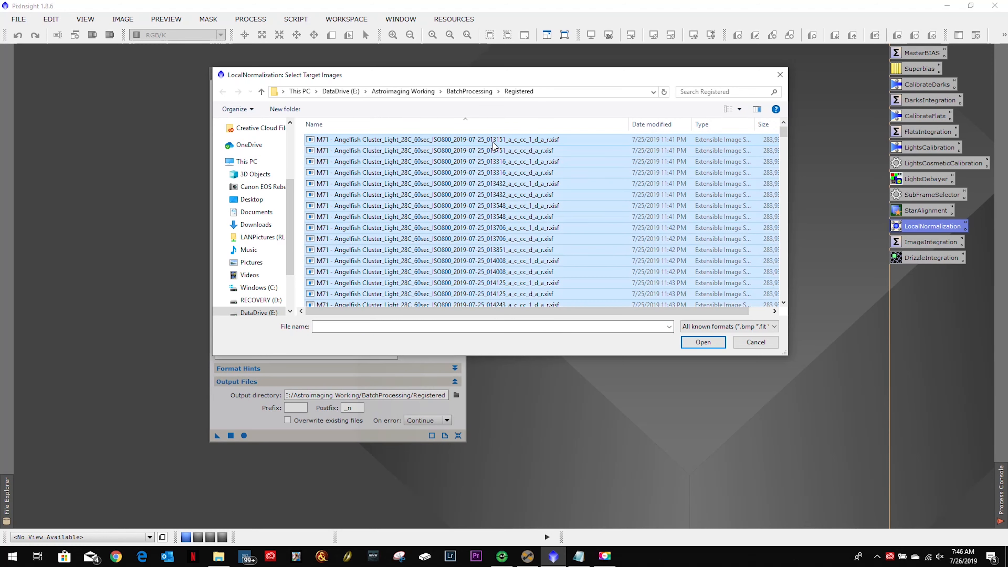
{"action": "left_click", "coordinate": [695, 344]}
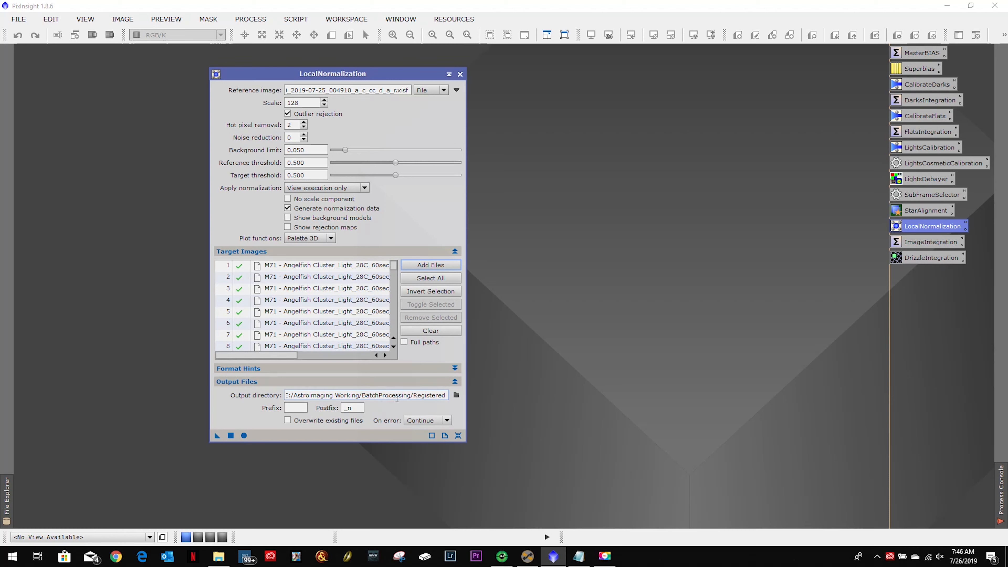
- Run LocalNormalization globally on the M71 frames, check its log in the Process Console and close the process
{"action": "left_click", "coordinate": [249, 435]}
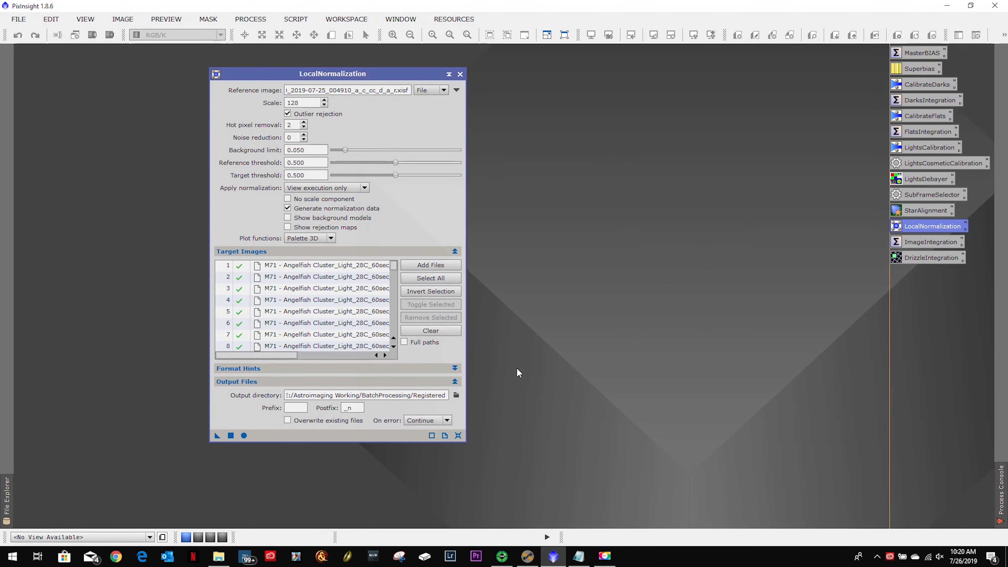
{"action": "left_click", "coordinate": [1000, 493]}
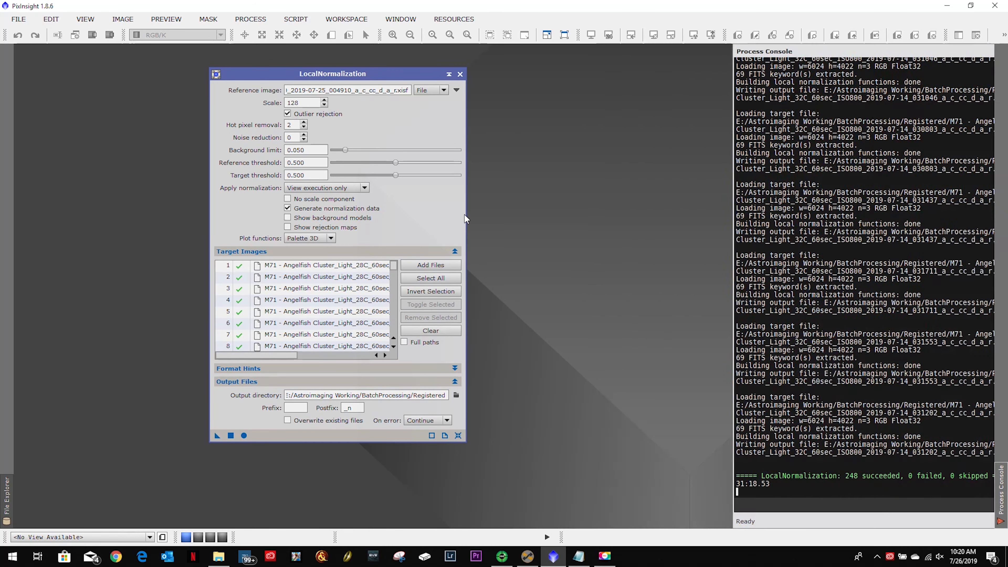
{"action": "left_click", "coordinate": [460, 75]}
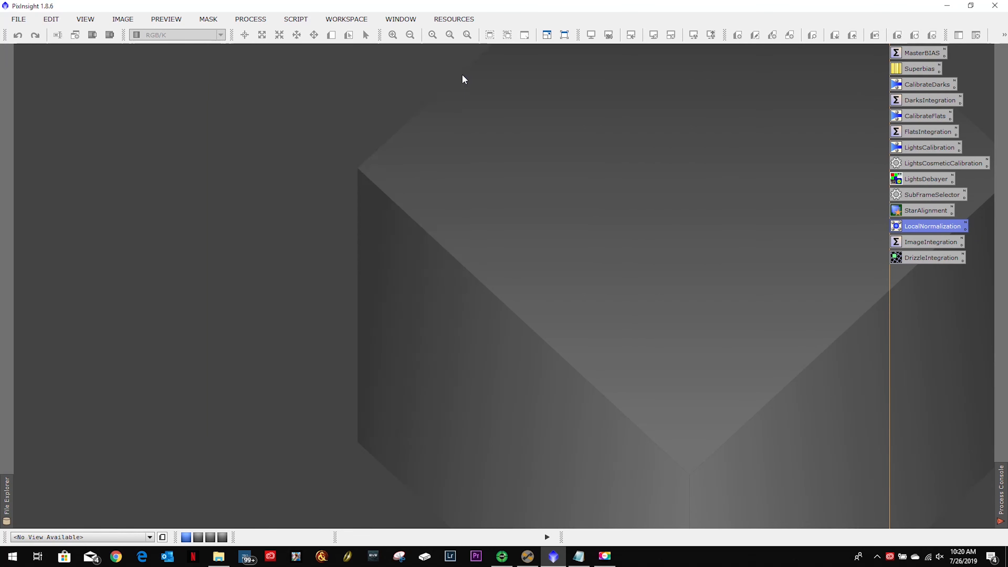
- Open the saved ImageIntegration process and add all M71 frames from BatchProcessing/Registered as input images
{"action": "double_click", "coordinate": [920, 241]}
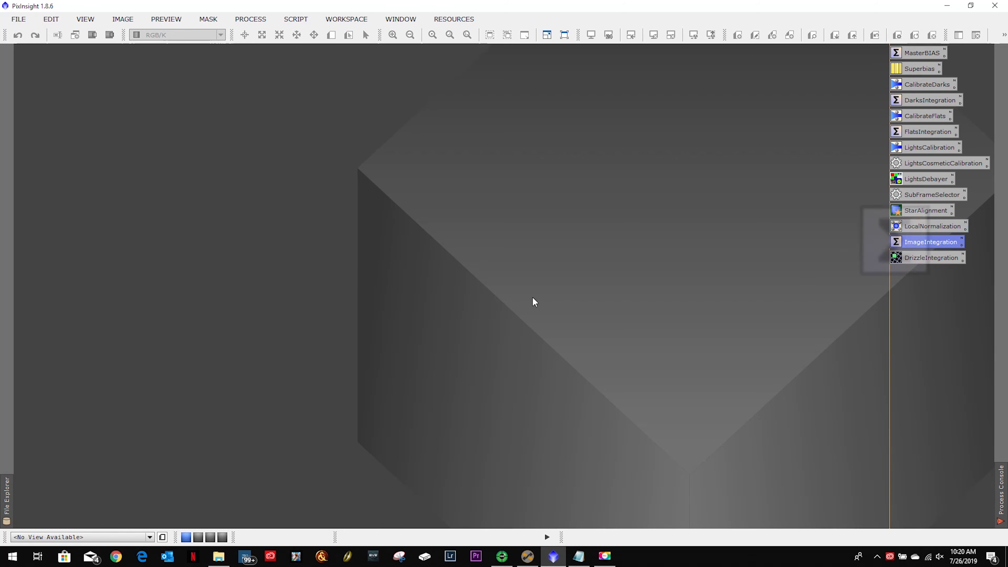
{"action": "left_click", "coordinate": [548, 223]}
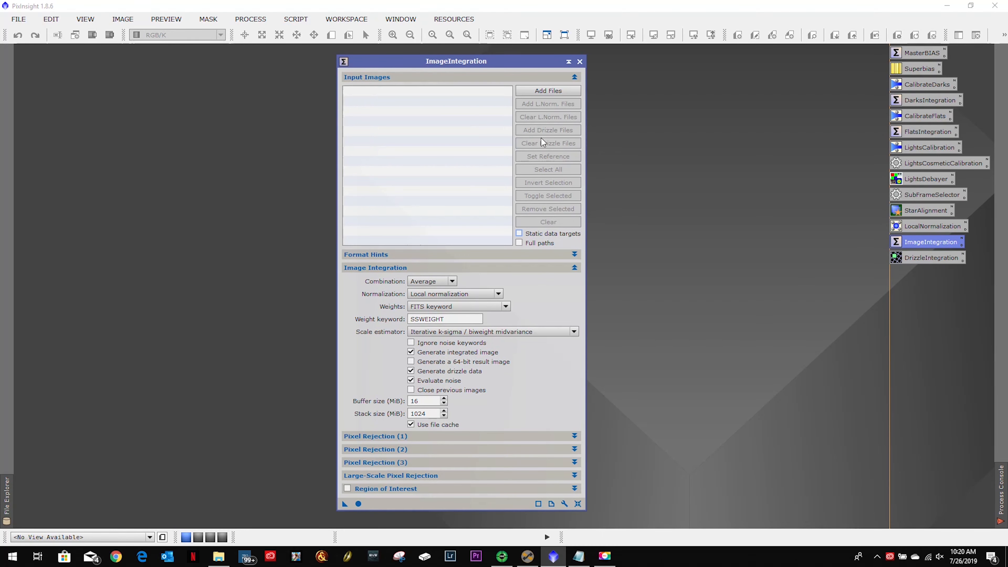
{"action": "left_click", "coordinate": [540, 89]}
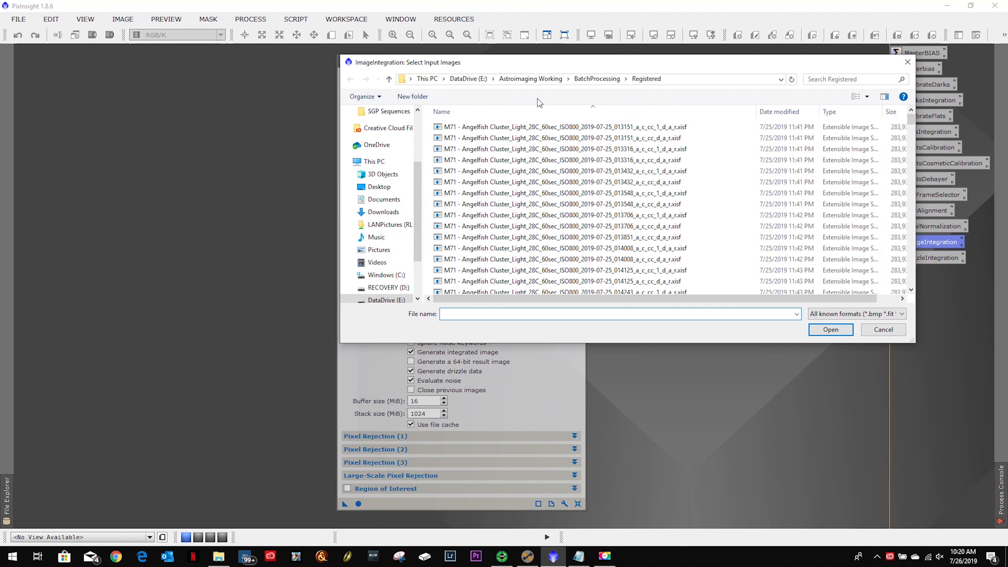
{"action": "left_click", "coordinate": [608, 80]}
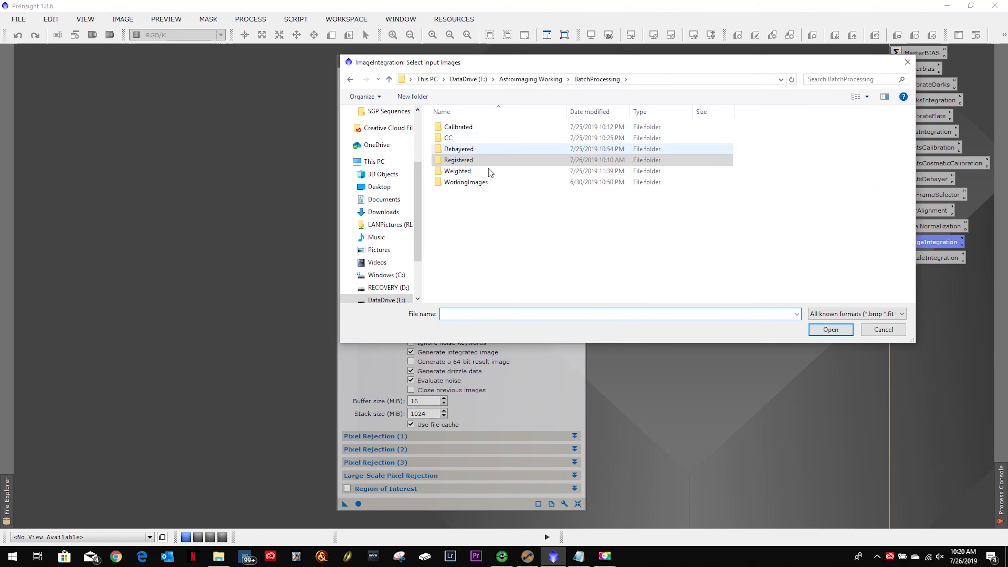
{"action": "double_click", "coordinate": [471, 161]}
{"action": "left_click", "coordinate": [518, 130]}
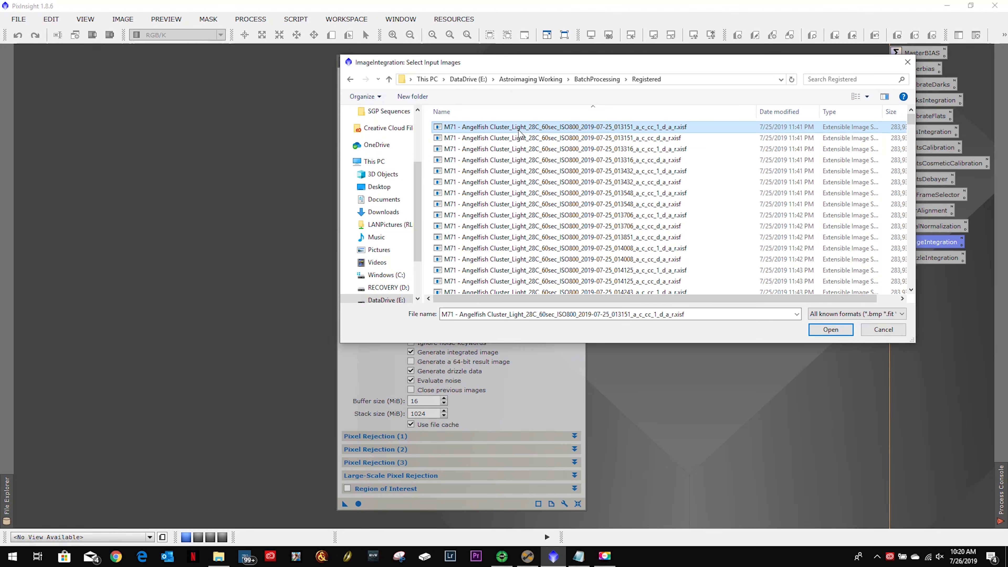
{"action": "key", "text": "ctrl+a"}
{"action": "left_click", "coordinate": [830, 329]}
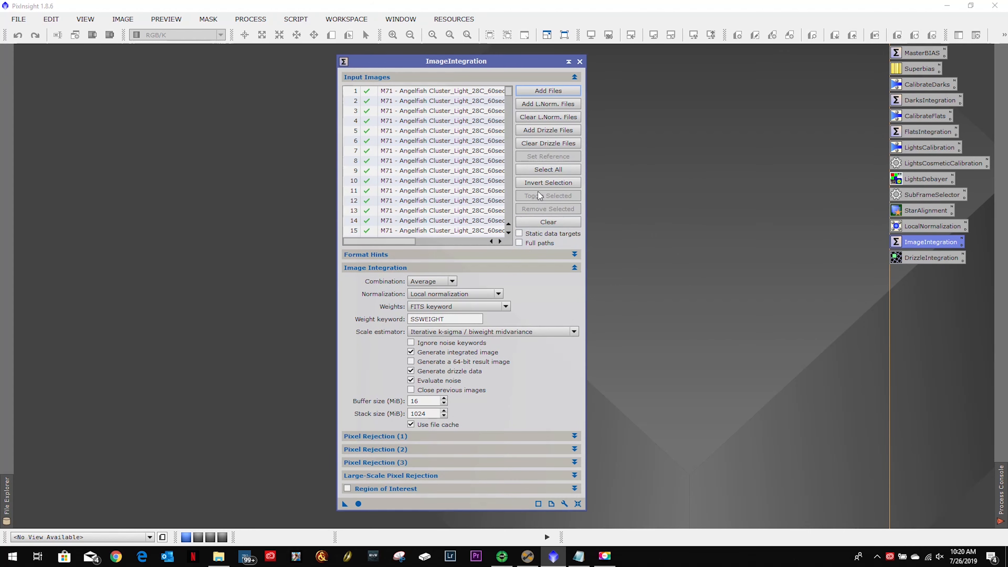
- Attach all M71 .xnml local normalization data files from the Registered folder to the integration inputs
{"action": "left_click", "coordinate": [549, 104]}
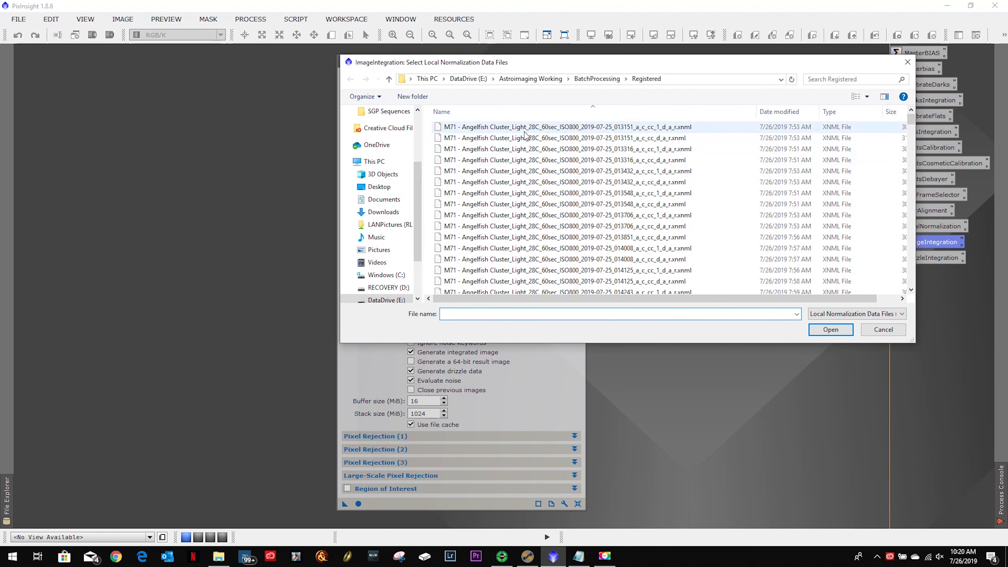
{"action": "left_click", "coordinate": [525, 127]}
{"action": "key", "text": "ctrl+a"}
{"action": "key", "text": "Return"}
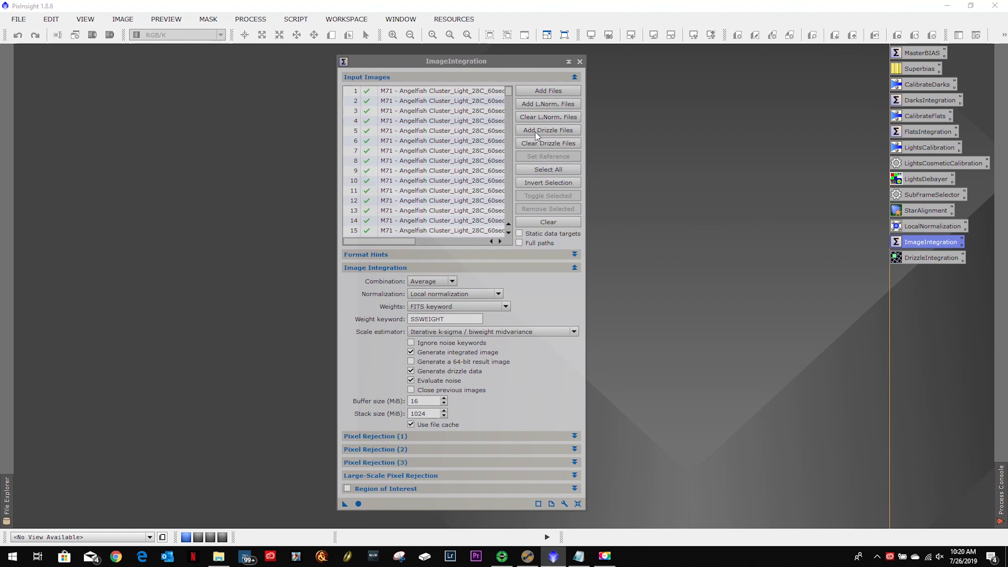
- Attach all M71 .xdrz drizzle data files from the Registered folder to the integration inputs
{"action": "left_click", "coordinate": [535, 133]}
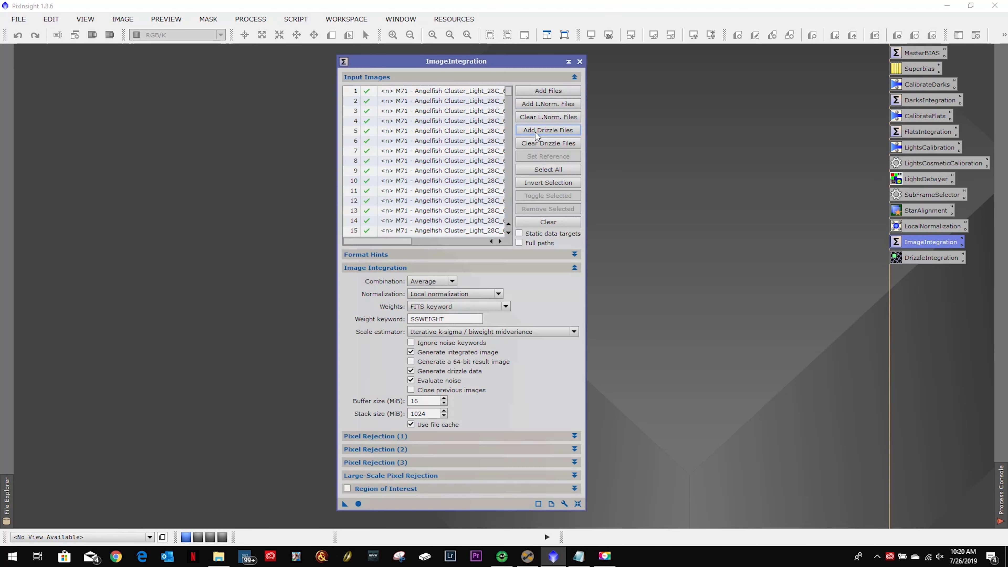
{"action": "left_click", "coordinate": [527, 138]}
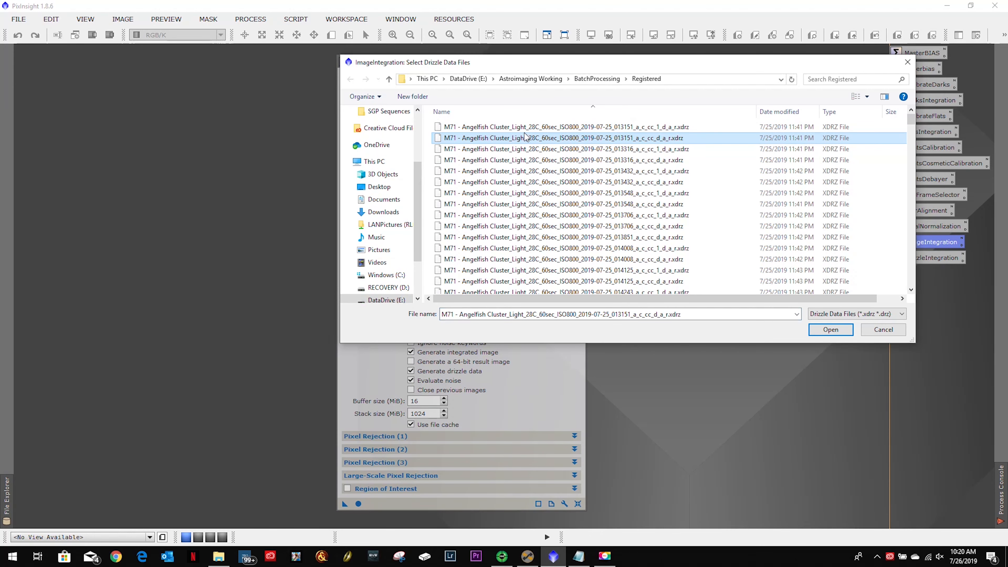
{"action": "key", "text": "ctrl+a"}
{"action": "key", "text": "Return"}
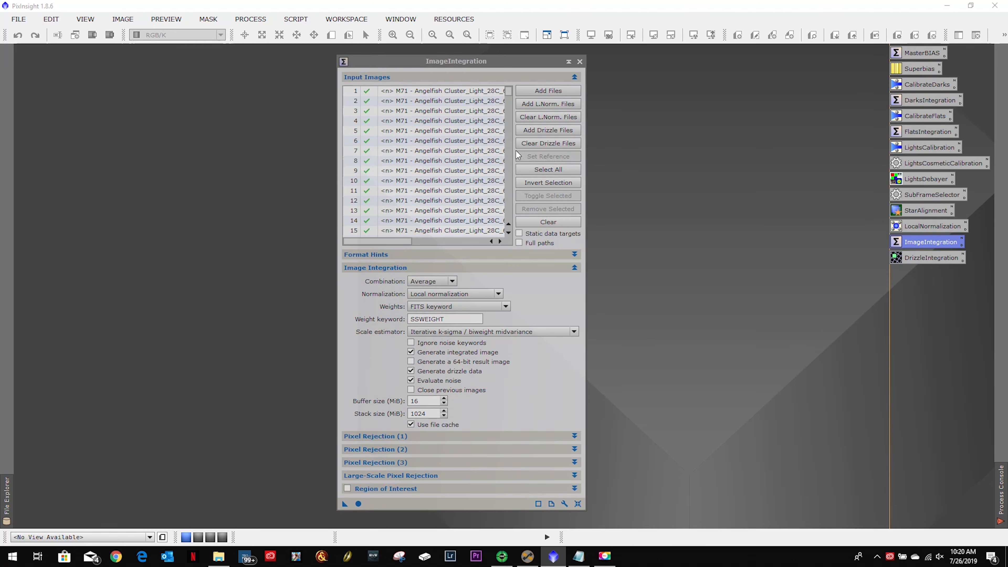
- Set the 29C frame 2019-07-25_004910 as the reference image for ImageIntegration
{"action": "left_click_drag", "start_coordinate": [392, 241], "coordinate": [444, 241]}
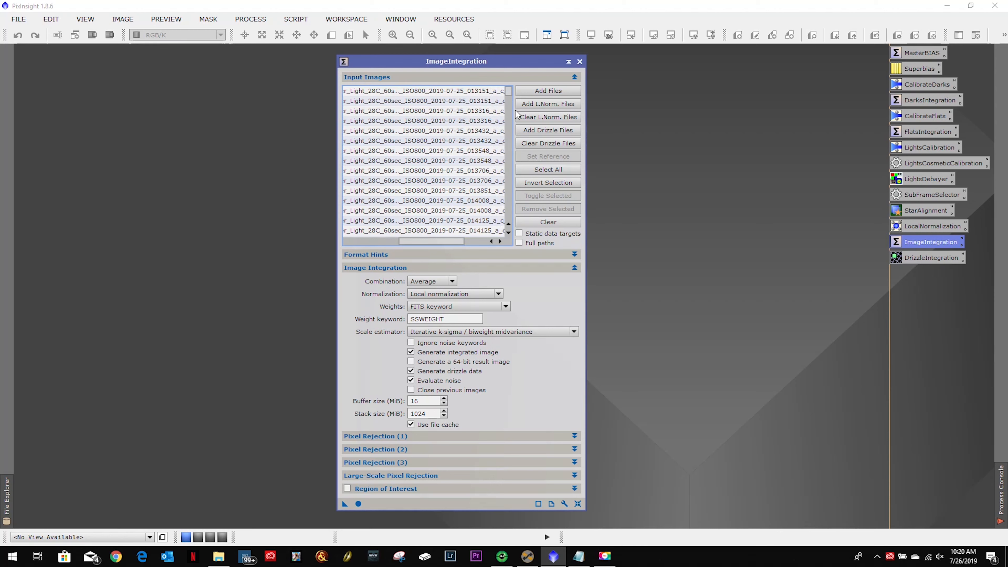
{"action": "left_click", "coordinate": [507, 146]}
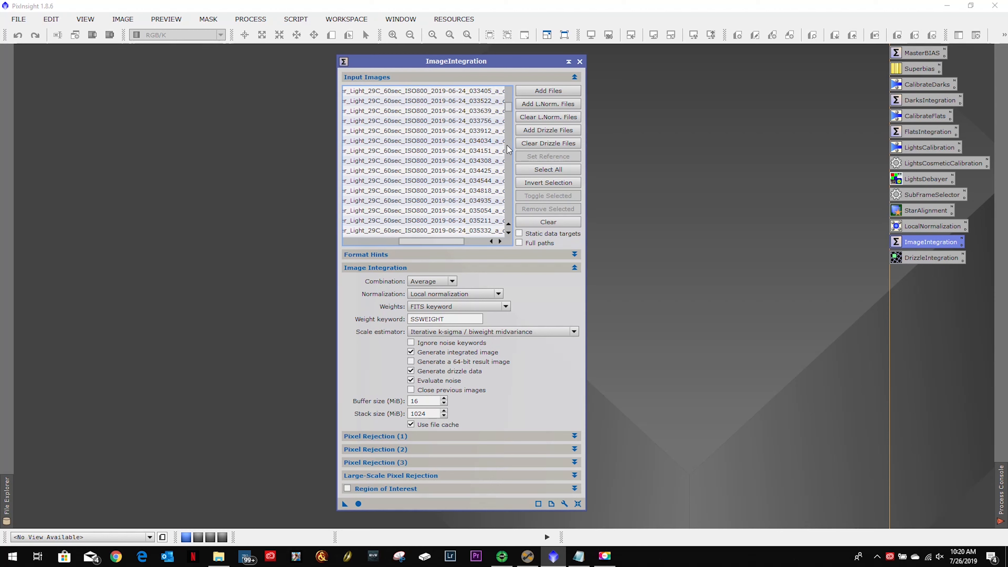
{"action": "left_click", "coordinate": [507, 146]}
{"action": "left_click", "coordinate": [507, 146]}
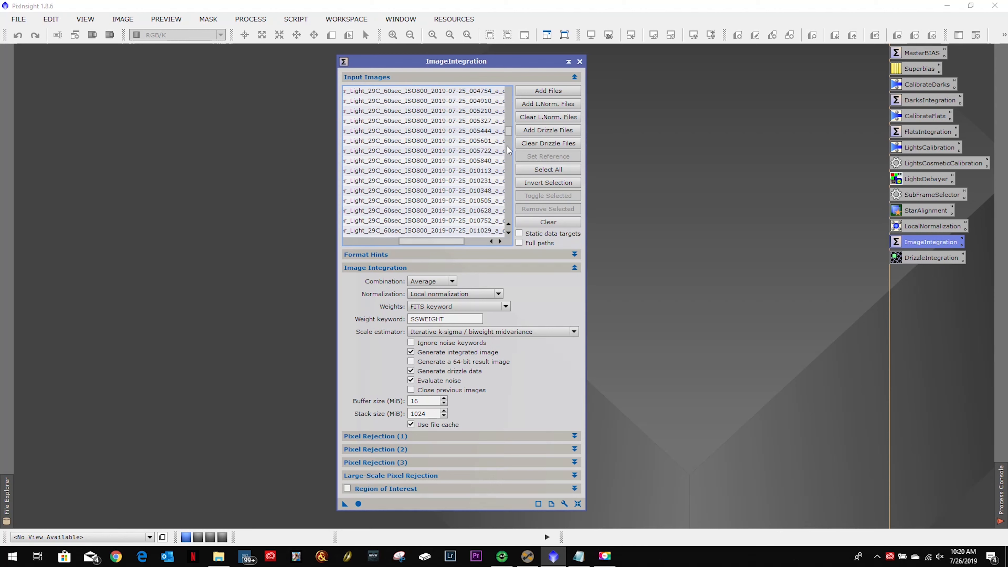
{"action": "left_click", "coordinate": [476, 102]}
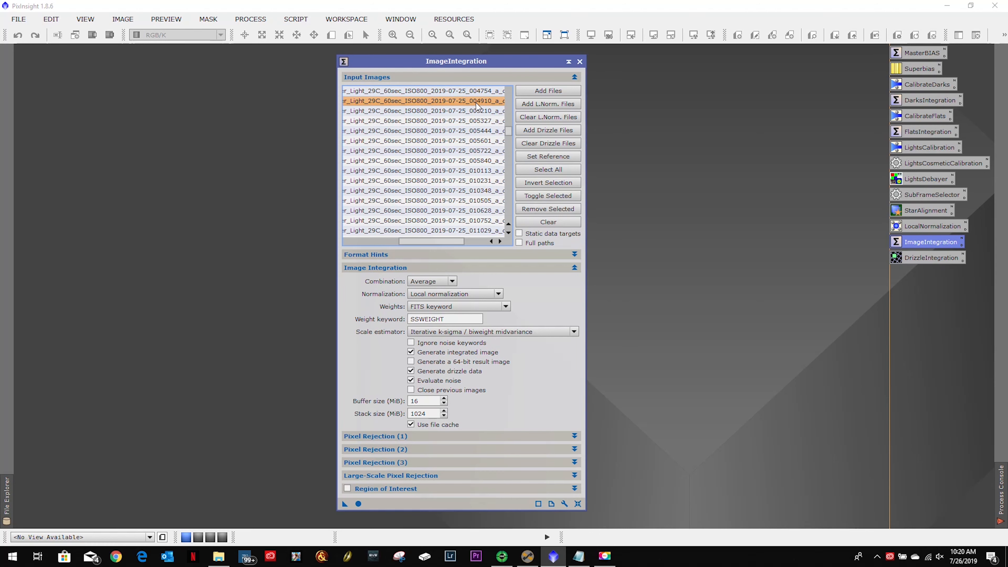
{"action": "left_click", "coordinate": [547, 157]}
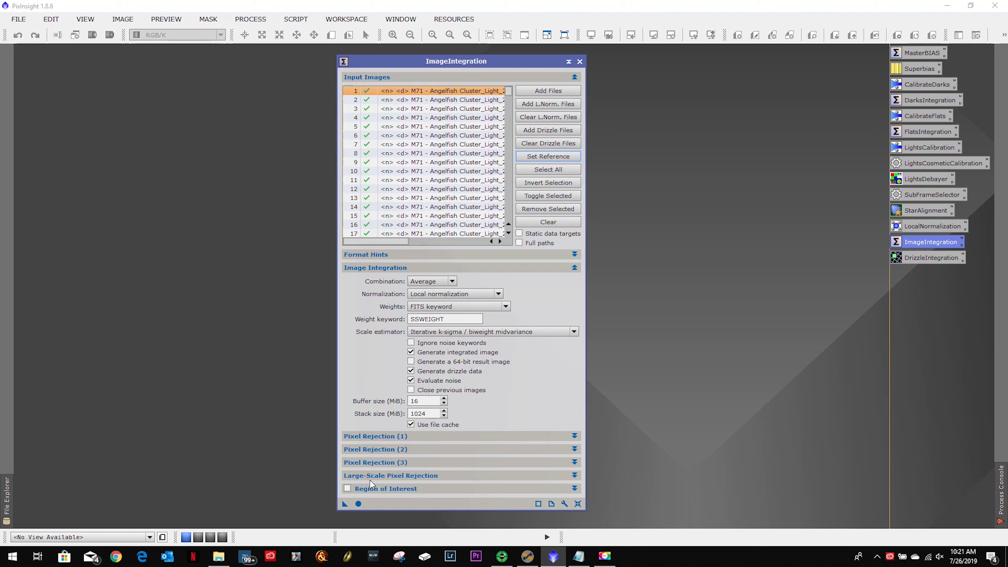
- Run ImageIntegration with its existing local normalization and SSWEIGHT settings, and close the process dialog when it finishes
{"action": "left_click", "coordinate": [358, 504]}
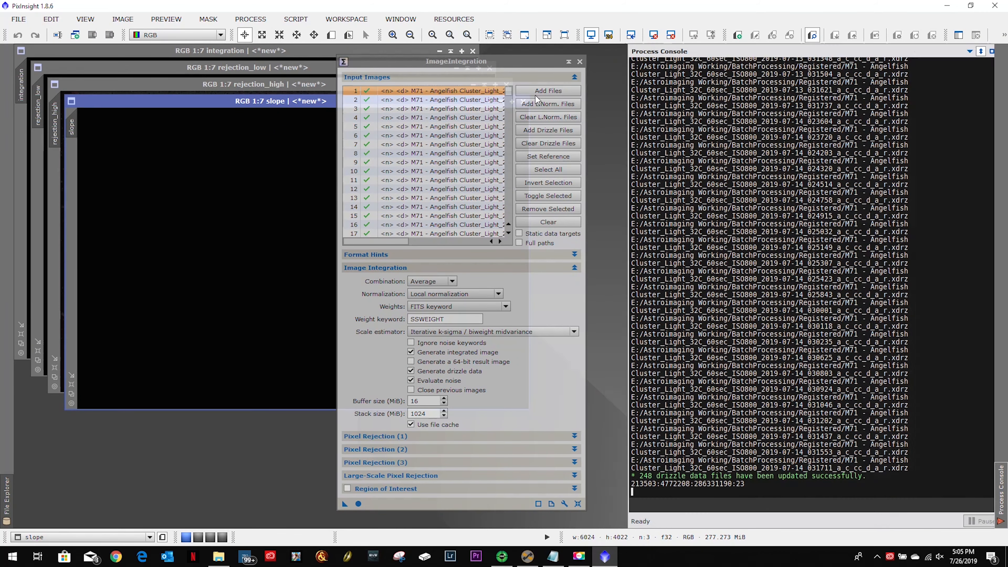
{"action": "left_click", "coordinate": [530, 60]}
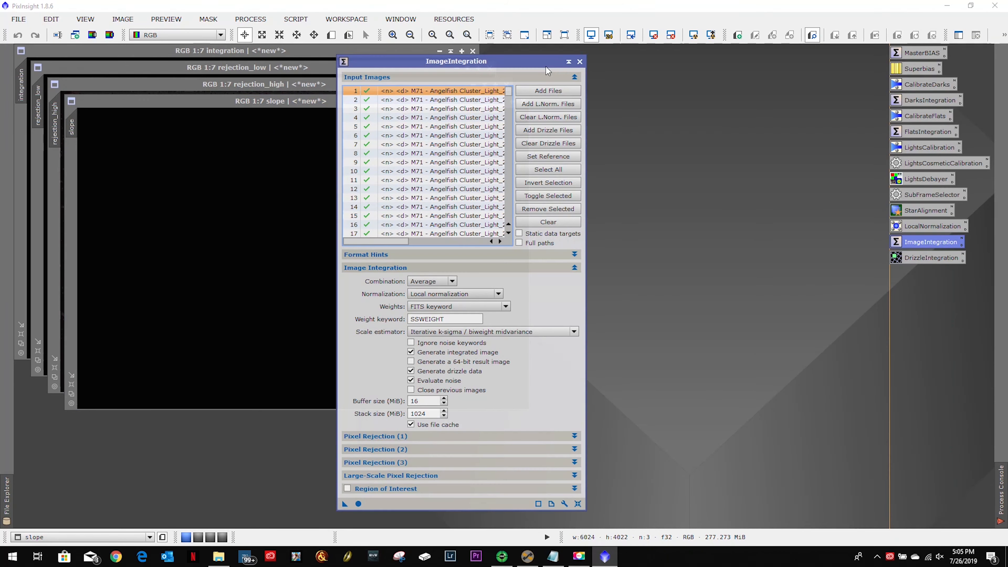
{"action": "left_click", "coordinate": [580, 62]}
- Preview the integration image with a screen auto-stretch, and remove the stretch after inspecting the cluster
{"action": "left_click", "coordinate": [293, 51]}
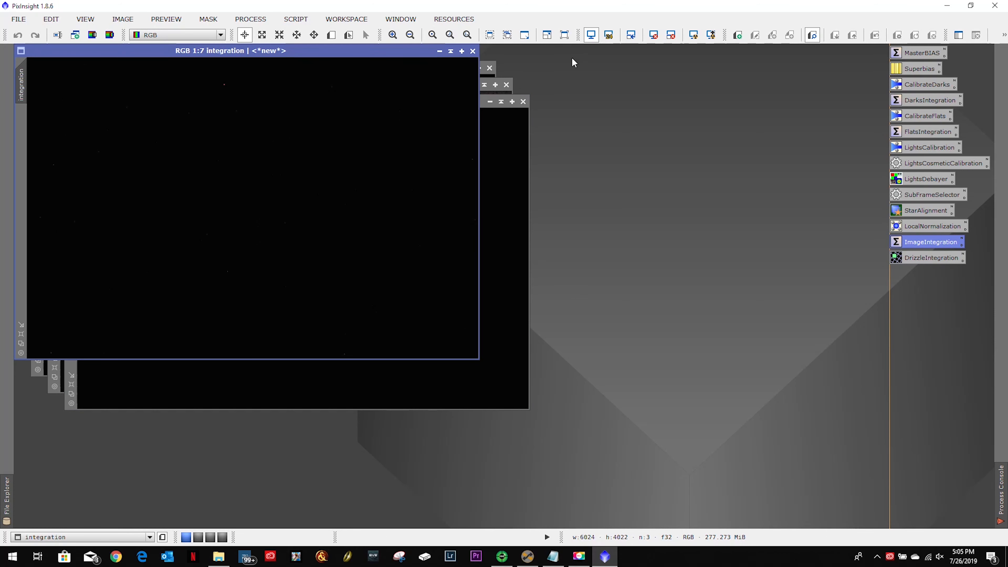
{"action": "left_click", "coordinate": [693, 36]}
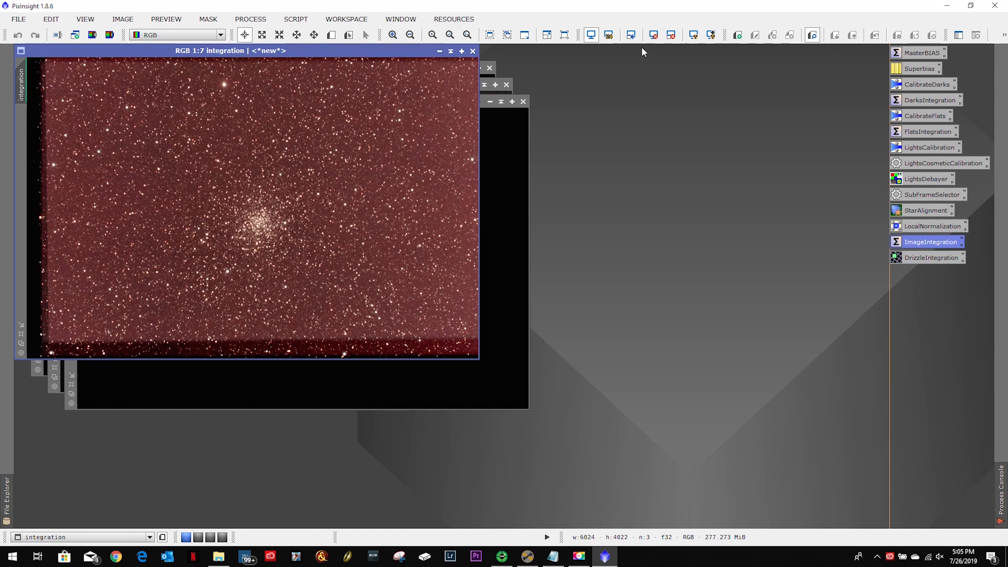
{"action": "left_click", "coordinate": [652, 36]}
- Start saving the integration image as a file and browse to AstroImaging > Targets > With FR > 8 Hours Completed > PreProcessing > M71 - Angelfish Cluster
{"action": "left_click", "coordinate": [18, 19]}
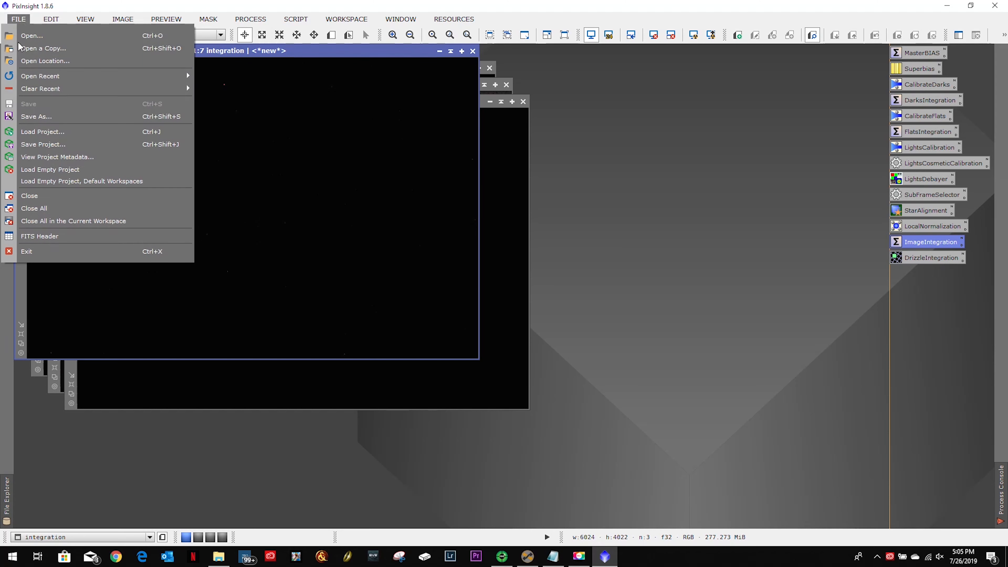
{"action": "left_click", "coordinate": [32, 116]}
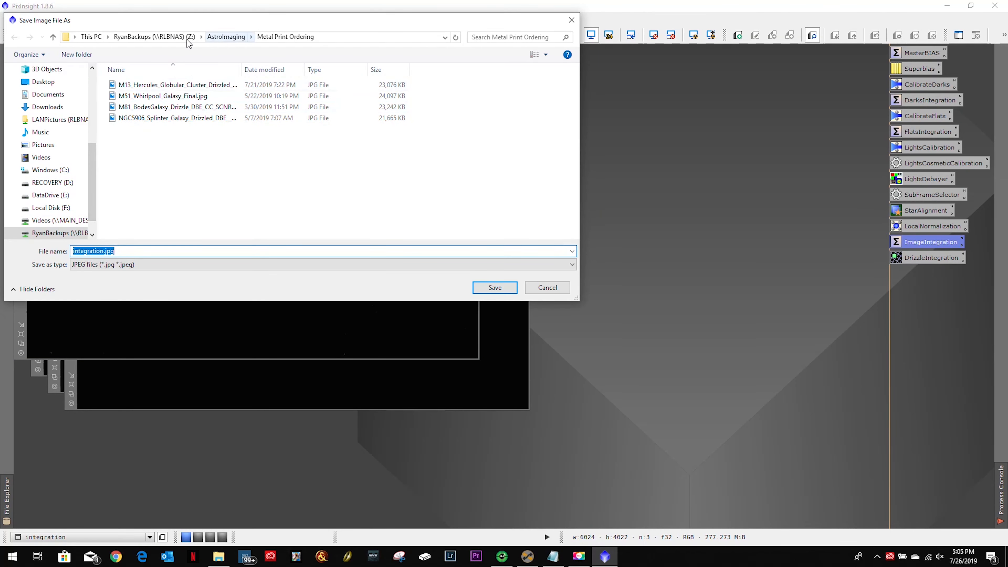
{"action": "left_click", "coordinate": [223, 38]}
{"action": "double_click", "coordinate": [146, 118]}
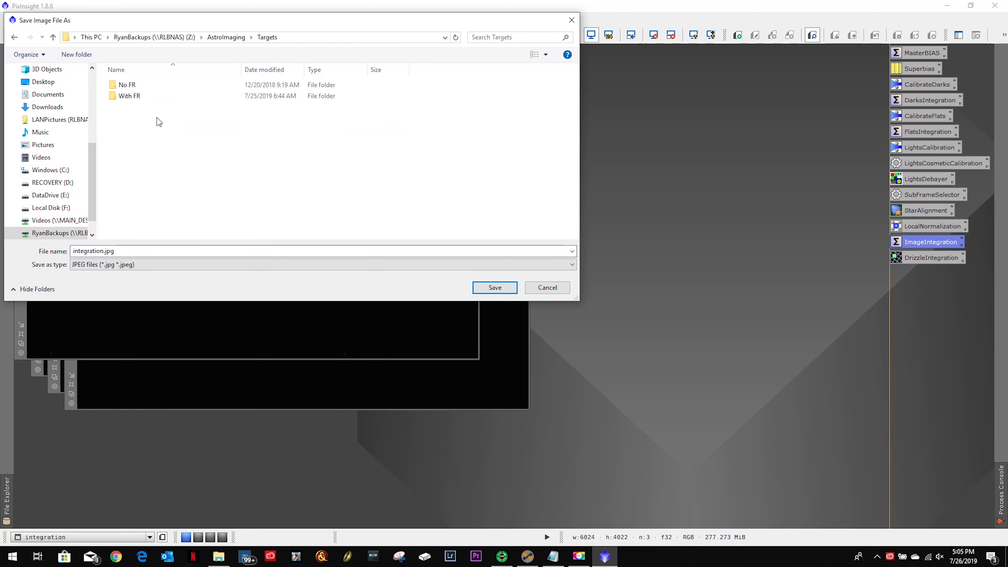
{"action": "double_click", "coordinate": [142, 96]}
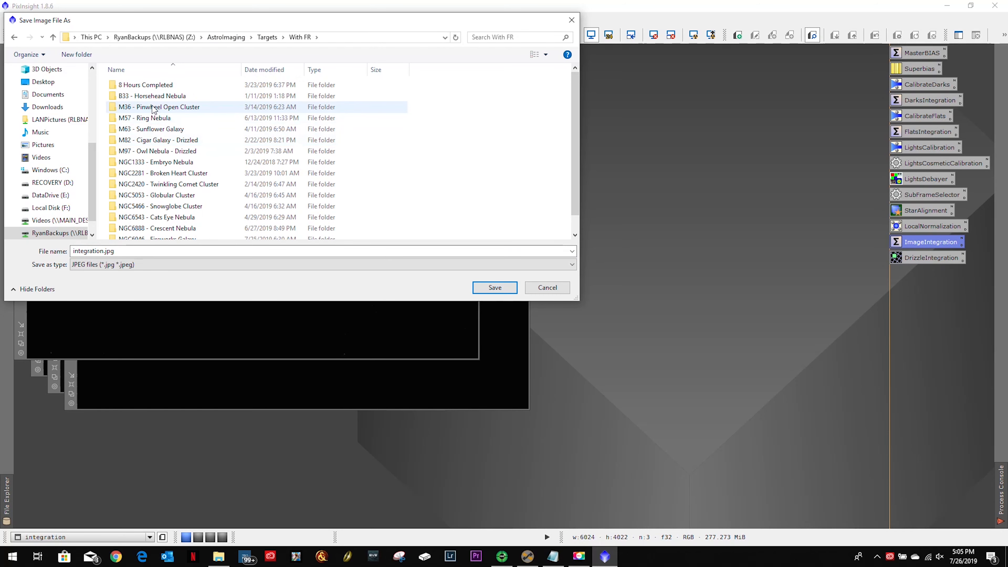
{"action": "double_click", "coordinate": [148, 88]}
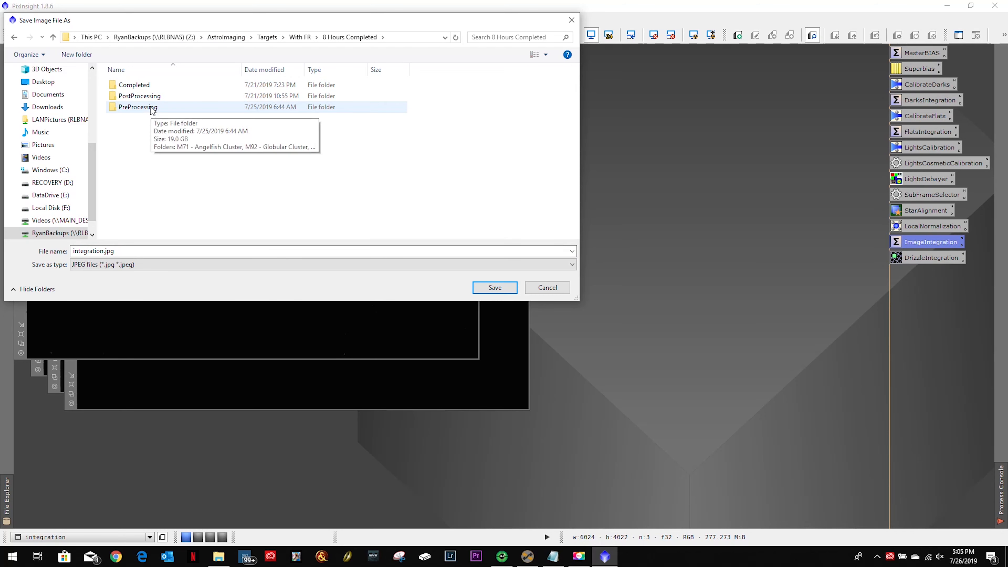
{"action": "double_click", "coordinate": [152, 108]}
{"action": "double_click", "coordinate": [151, 85]}
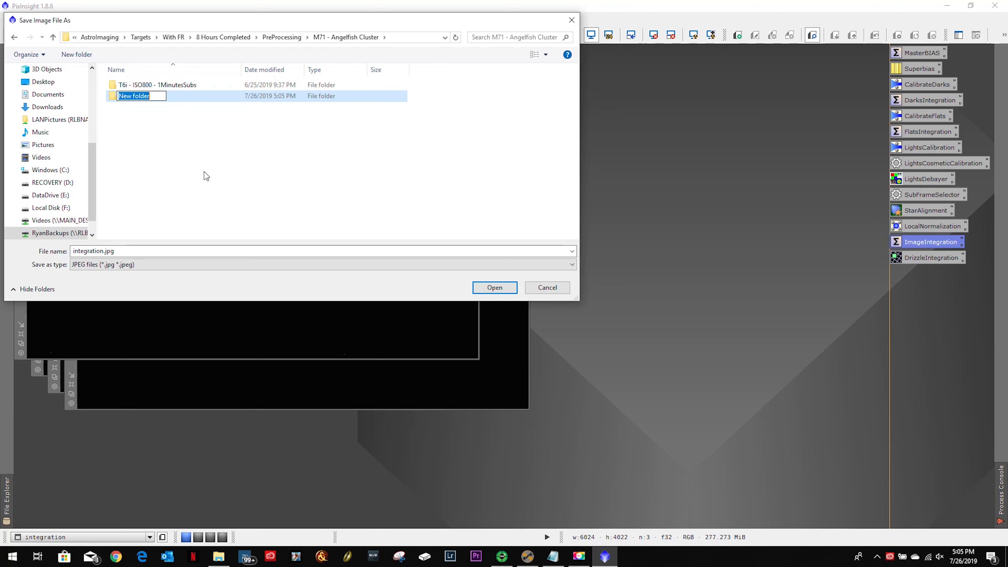
- Create a WorkingImages folder inside the M71 - Angelfish Cluster folder and open it as the save location
{"action": "type", "text": "WorkingImages"}
{"action": "key", "text": "Return"}
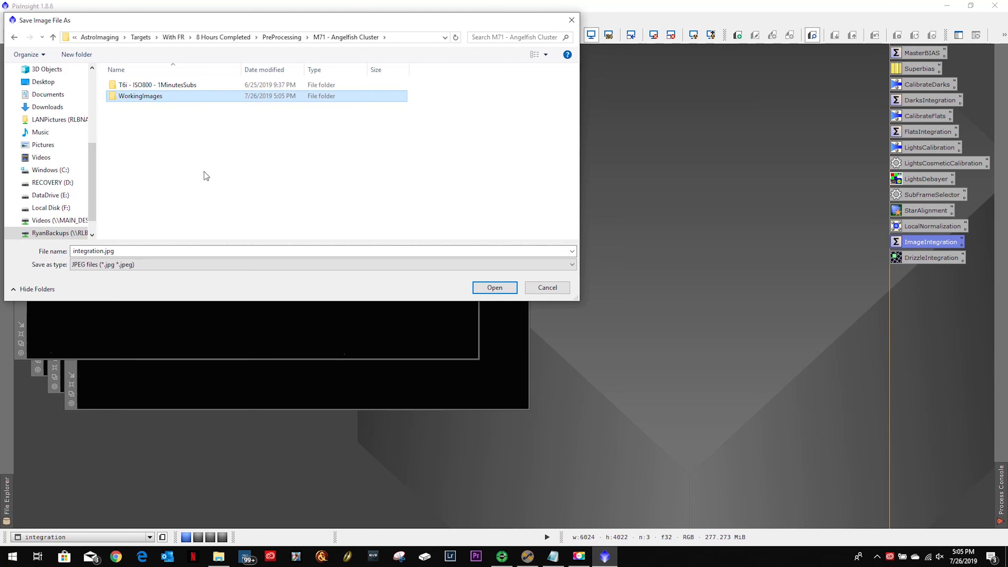
{"action": "double_click", "coordinate": [157, 96]}
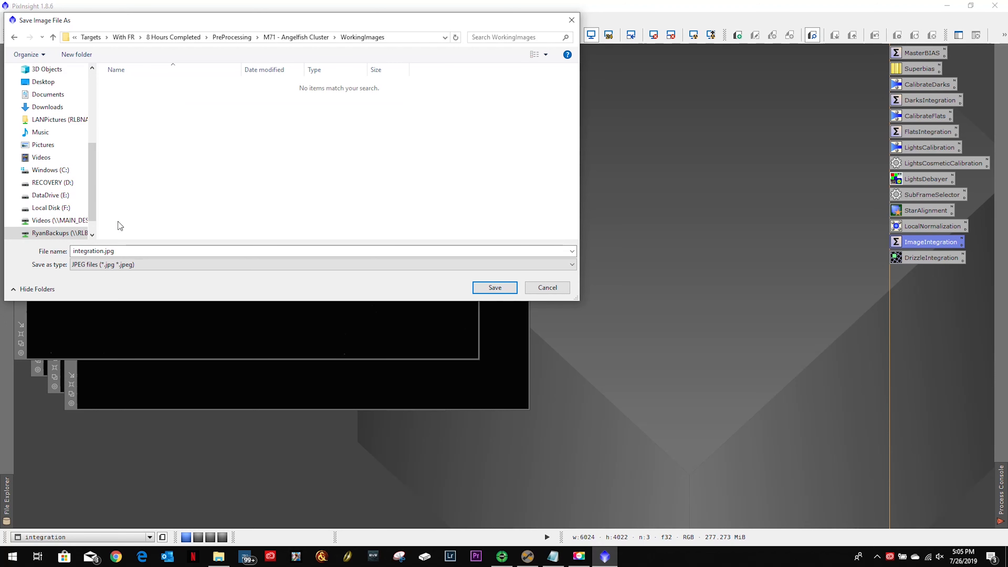
- Save the integration image in XISF format as M71_Anglefish_Cluster in the WorkingImages folder
{"action": "double_click", "coordinate": [99, 252]}
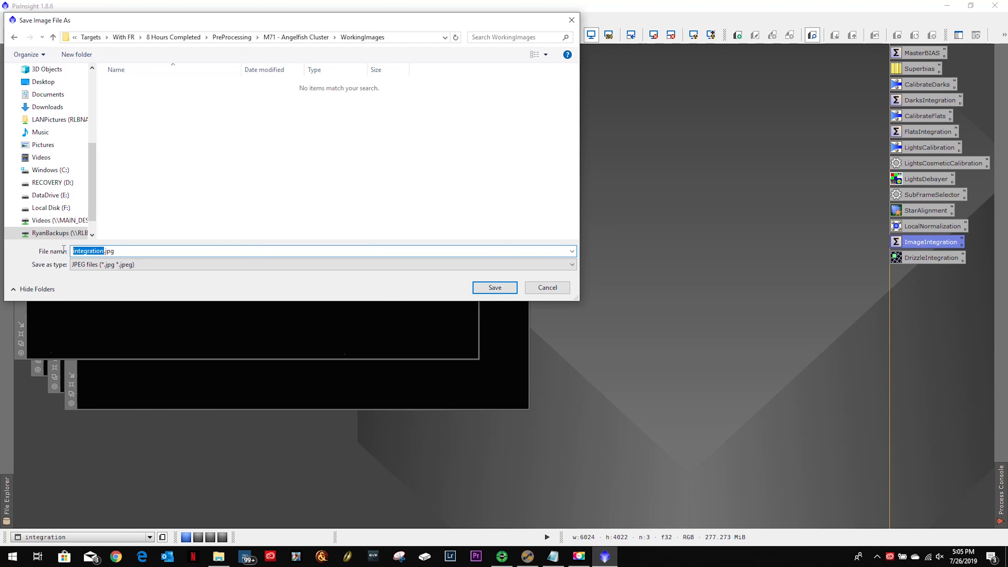
{"action": "type", "text": "M.jpg71"}
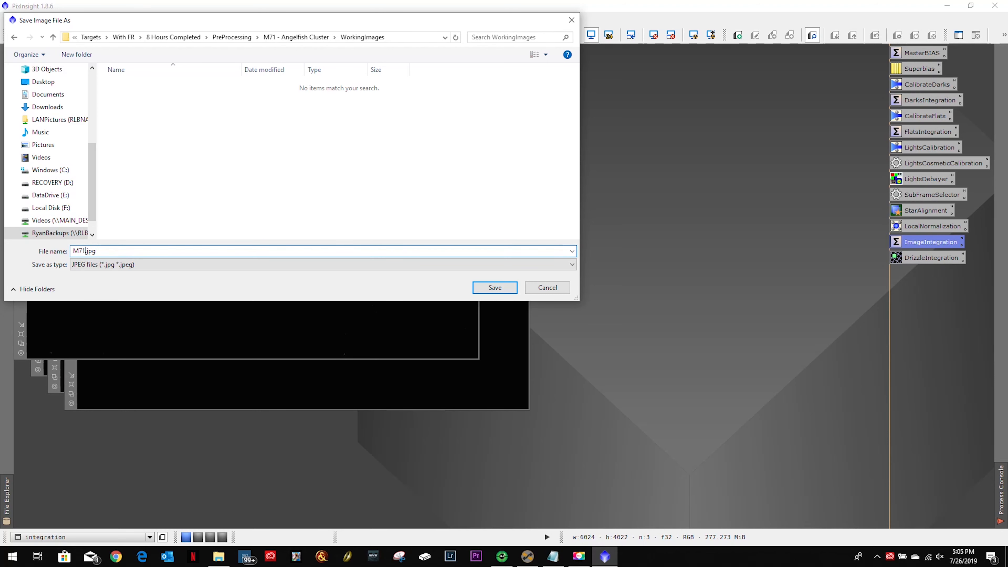
{"action": "type", "text": "_Anglefish_Cluster"}
{"action": "left_click", "coordinate": [192, 266]}
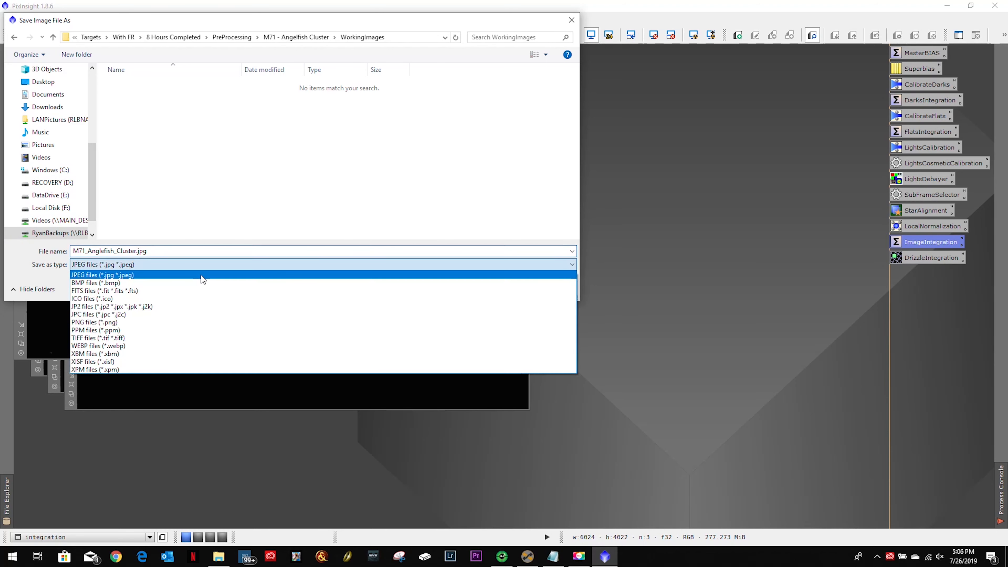
{"action": "left_click", "coordinate": [132, 361]}
{"action": "left_click", "coordinate": [488, 289]}
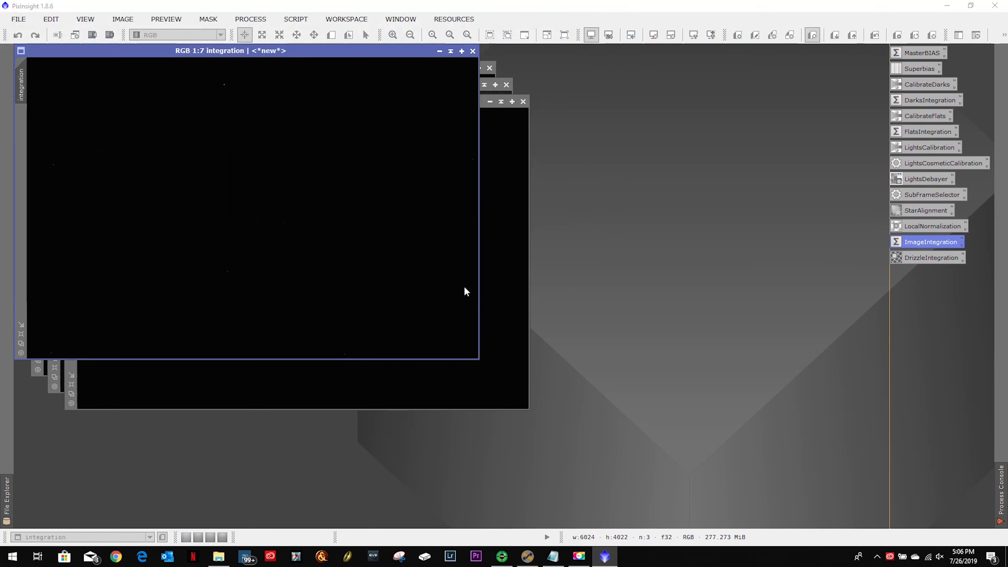
{"action": "left_click", "coordinate": [526, 399]}
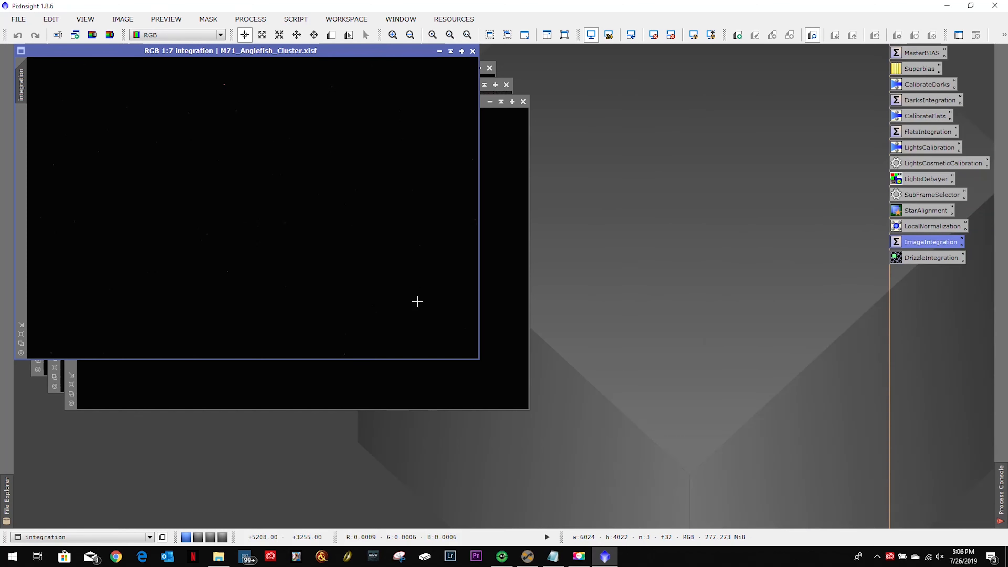
- Close the saved integration image along with the slope, rejection_high and rejection_low images
{"action": "left_click", "coordinate": [473, 51]}
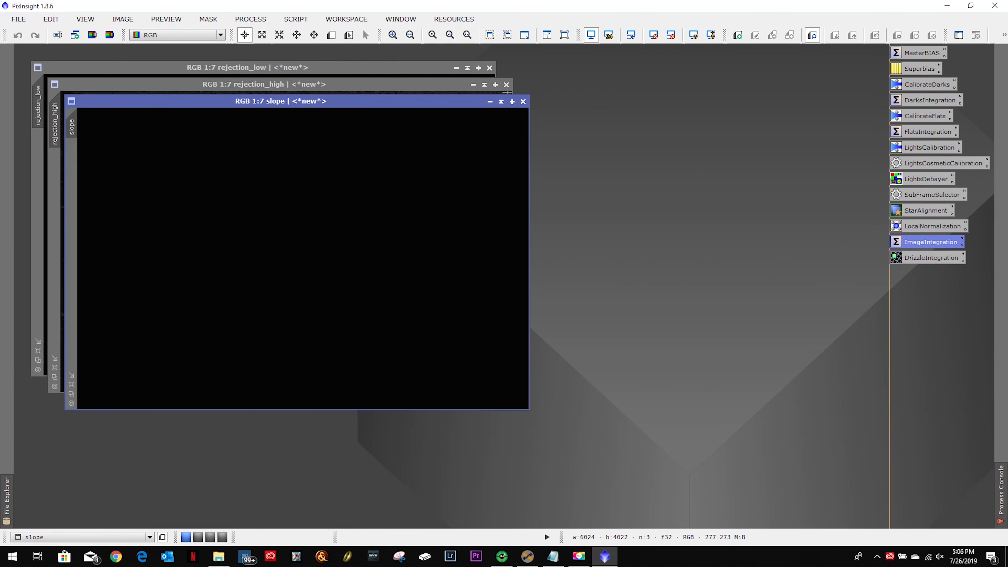
{"action": "left_click", "coordinate": [523, 102]}
{"action": "left_click", "coordinate": [506, 84]}
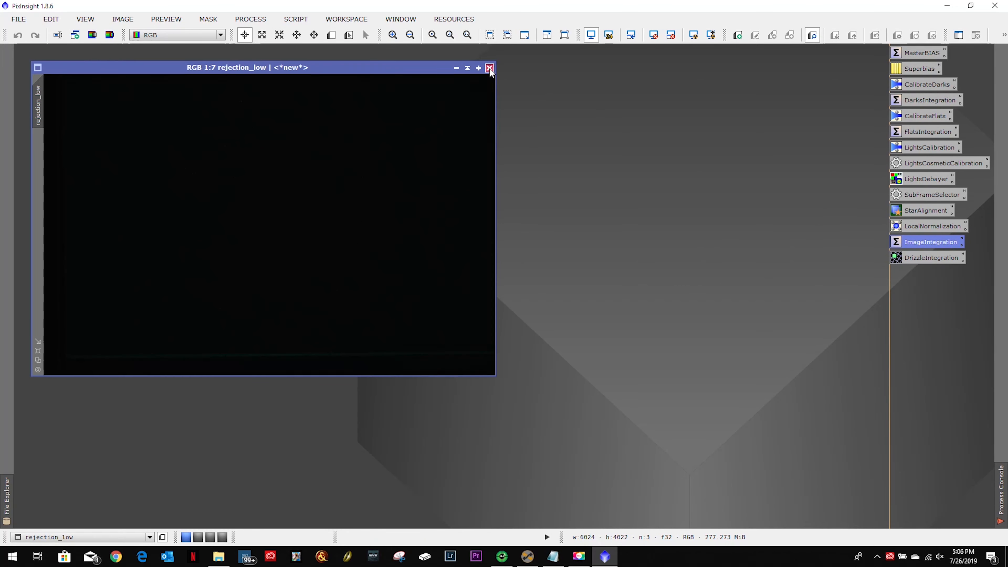
{"action": "left_click", "coordinate": [489, 67]}
- Open the saved DrizzleIntegration process, clear its M81 inputs, and add all M71 .xdrz files from the Registered folder
{"action": "double_click", "coordinate": [912, 259]}
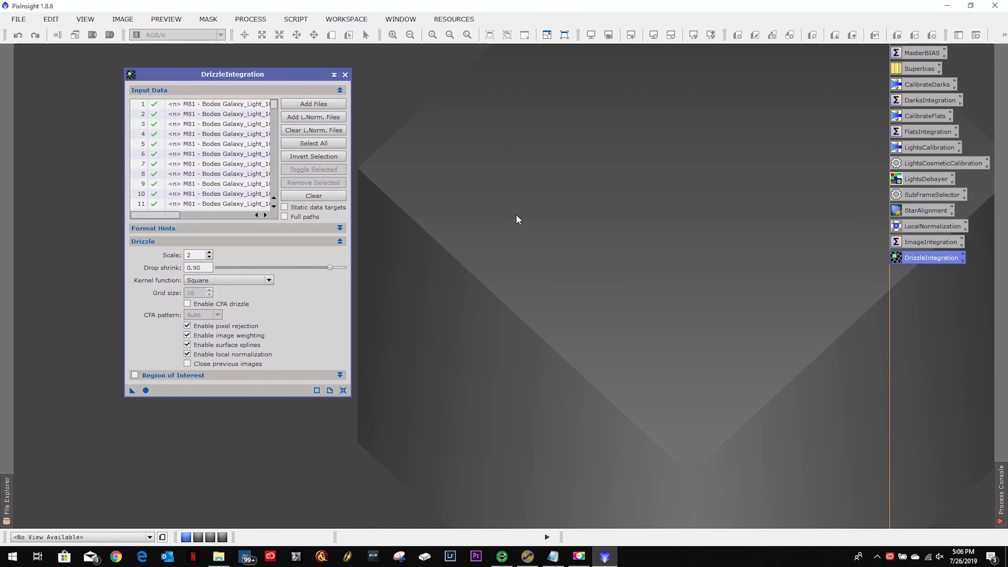
{"action": "left_click", "coordinate": [316, 196]}
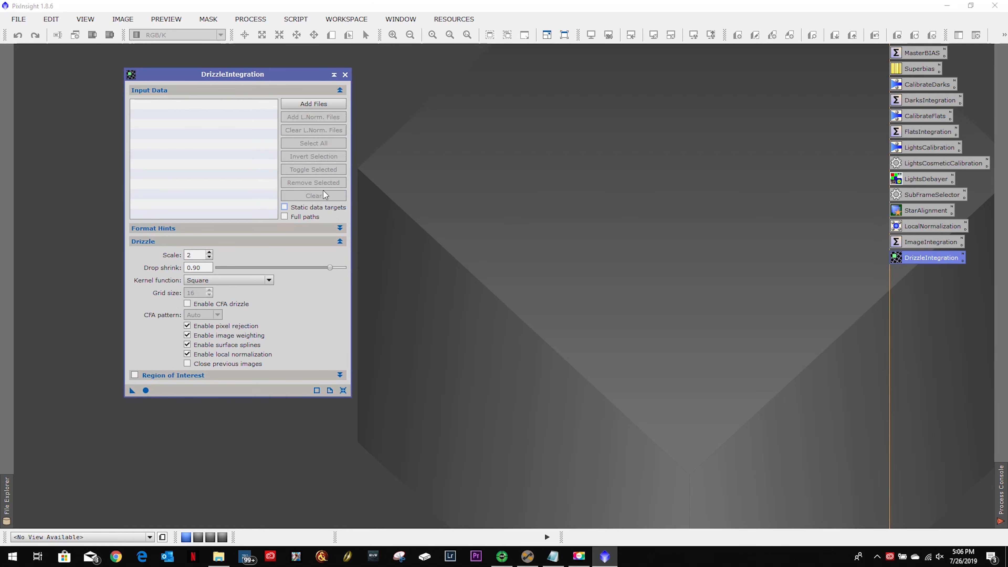
{"action": "left_click", "coordinate": [313, 104]}
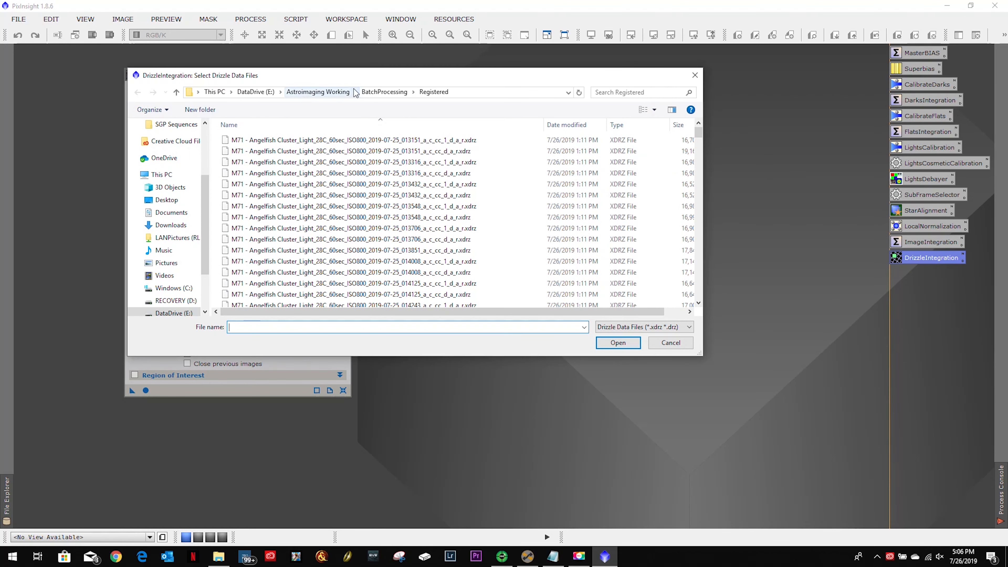
{"action": "left_click", "coordinate": [381, 140]}
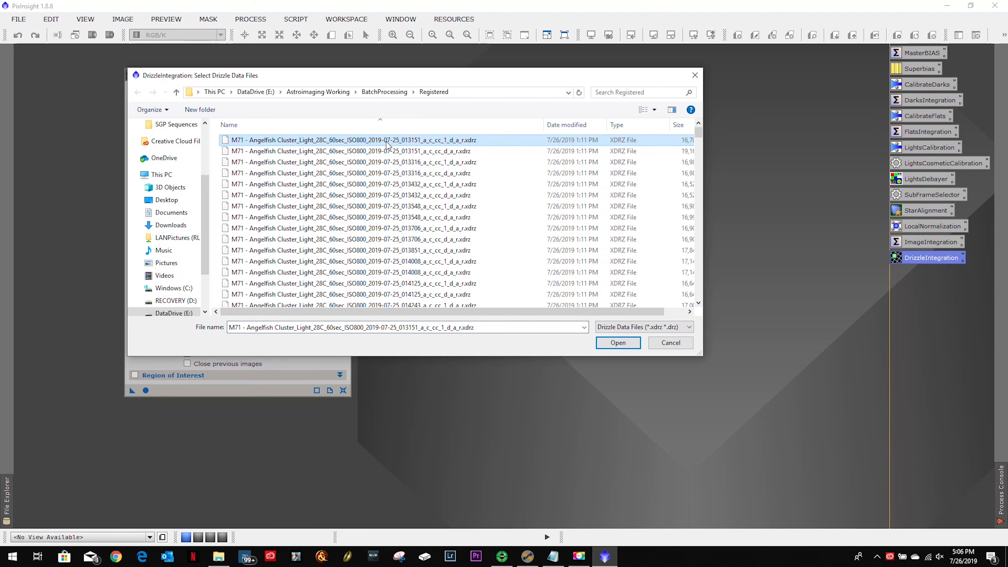
{"action": "key", "text": "ctrl+a"}
{"action": "left_click", "coordinate": [617, 342]}
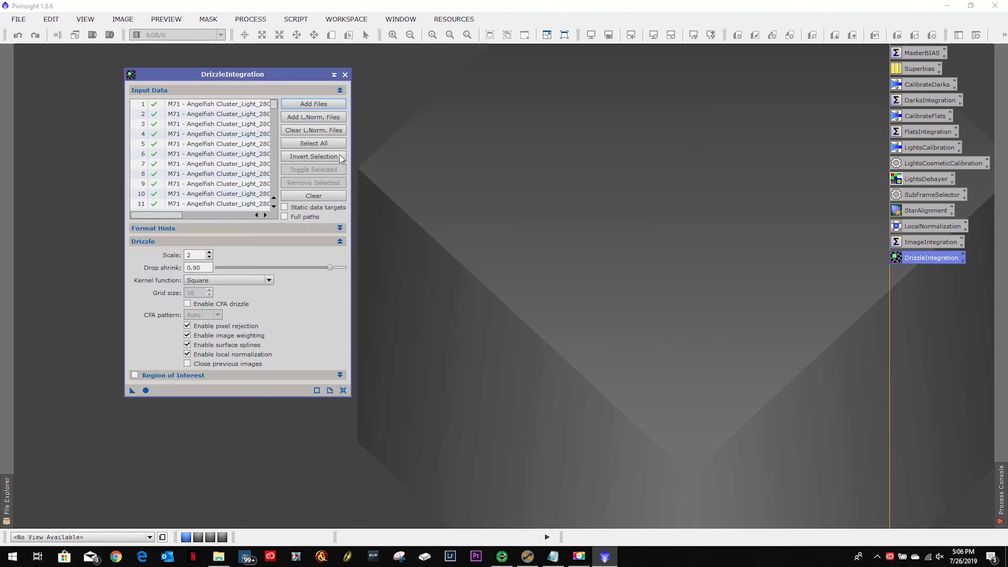
- Try to attach all M71 .xnml local normalization files to the drizzle inputs, and close the unresponsive program
{"action": "left_click", "coordinate": [313, 120]}
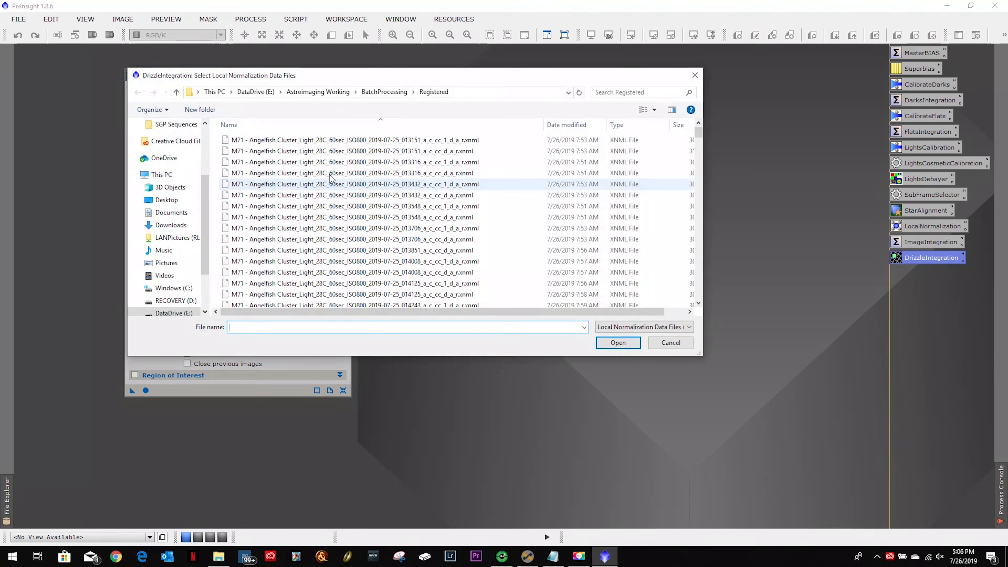
{"action": "left_click", "coordinate": [301, 140]}
{"action": "key", "text": "ctrl+a"}
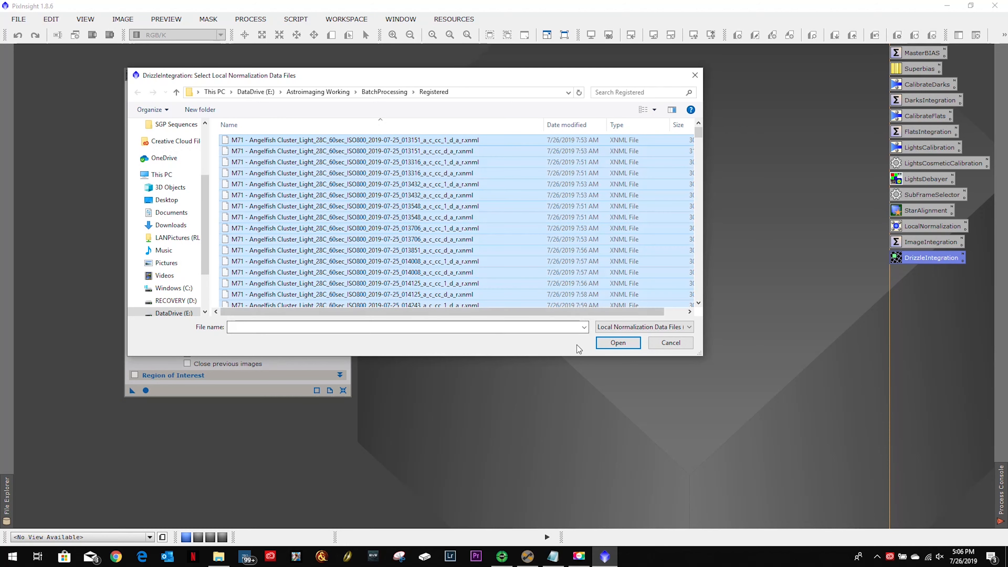
{"action": "left_click", "coordinate": [608, 342]}
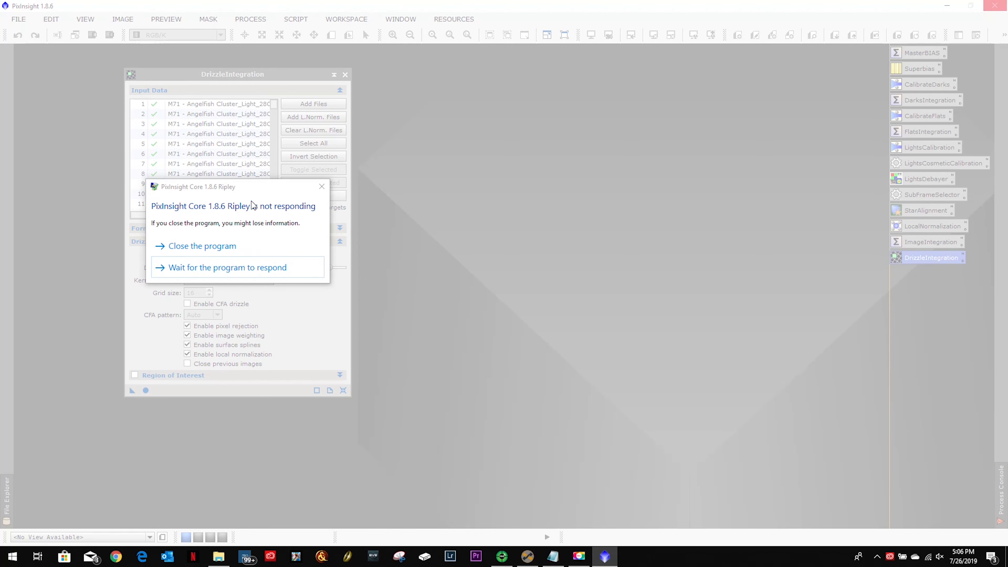
{"action": "left_click", "coordinate": [200, 247]}
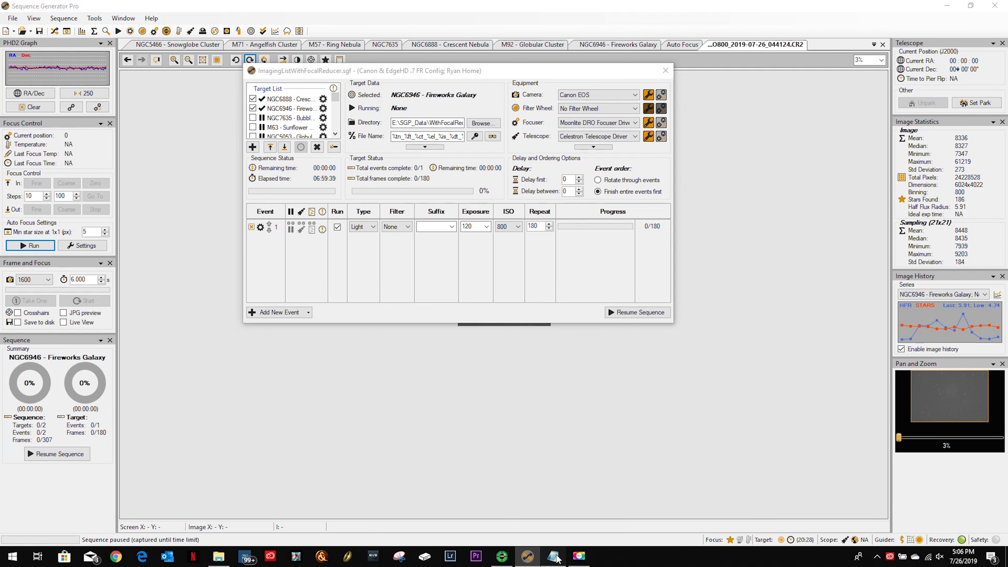
{"action": "left_click", "coordinate": [547, 563]}
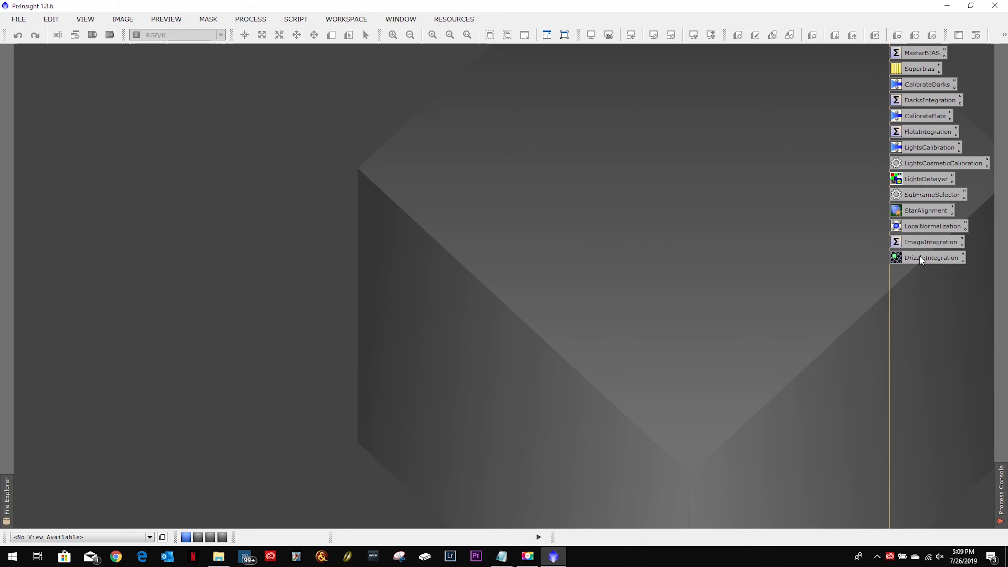
- Reopen the DrizzleIntegration process and replace its M81 inputs with all M71 .xdrz drizzle data files from the Registered folder
{"action": "left_click", "coordinate": [921, 259]}
{"action": "double_click", "coordinate": [921, 259]}
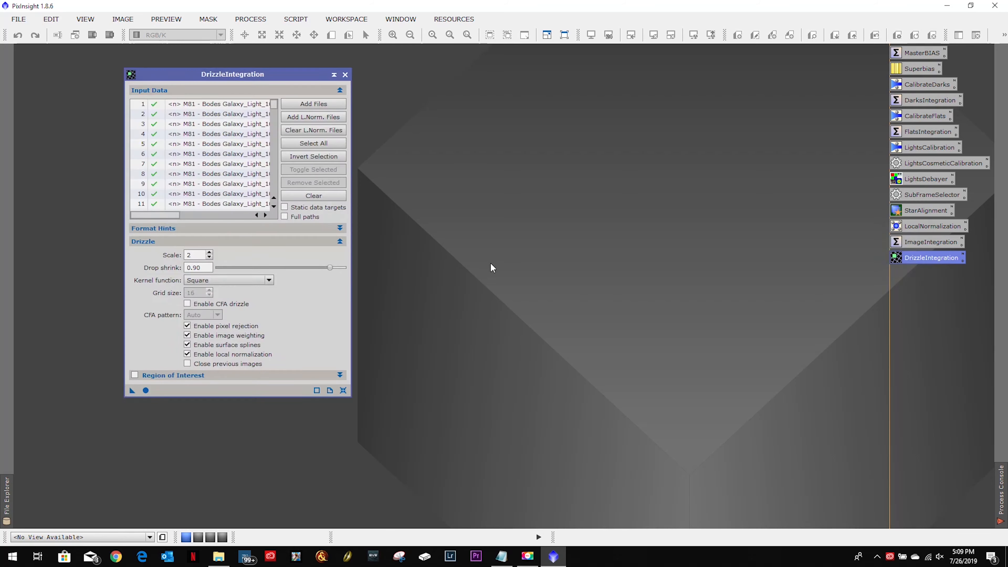
{"action": "left_click", "coordinate": [317, 199]}
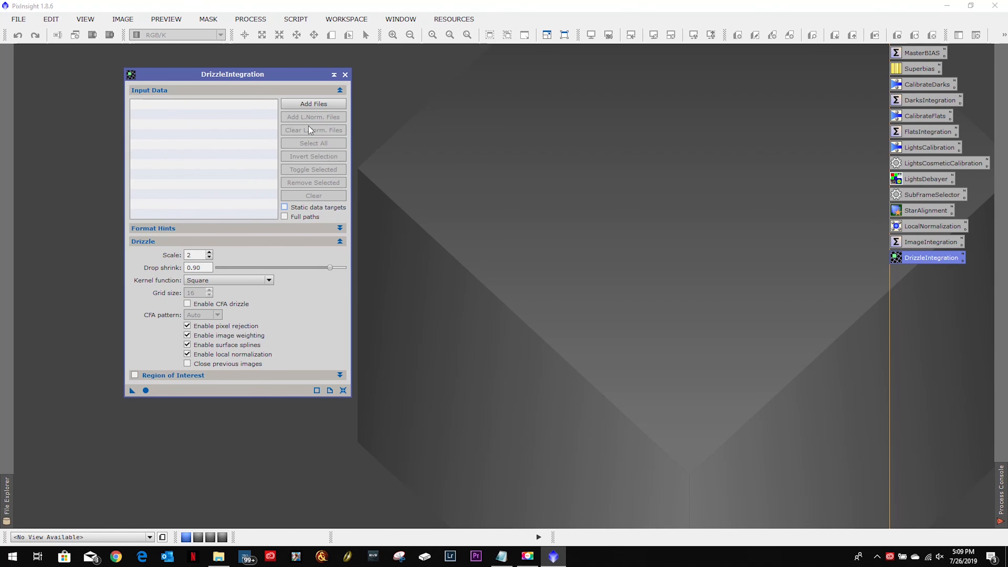
{"action": "left_click", "coordinate": [312, 105]}
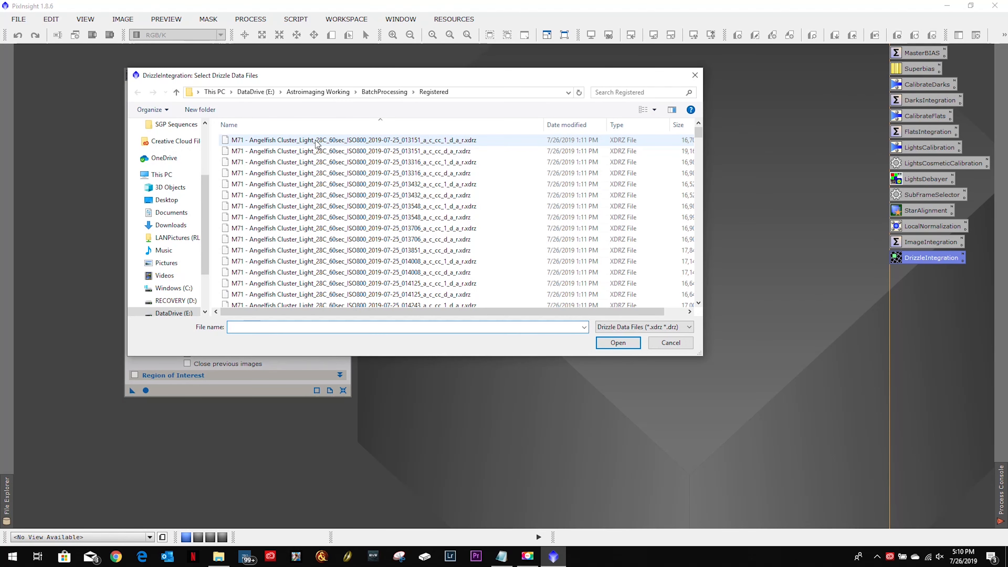
{"action": "left_click", "coordinate": [318, 140]}
{"action": "key", "text": "ctrl+a"}
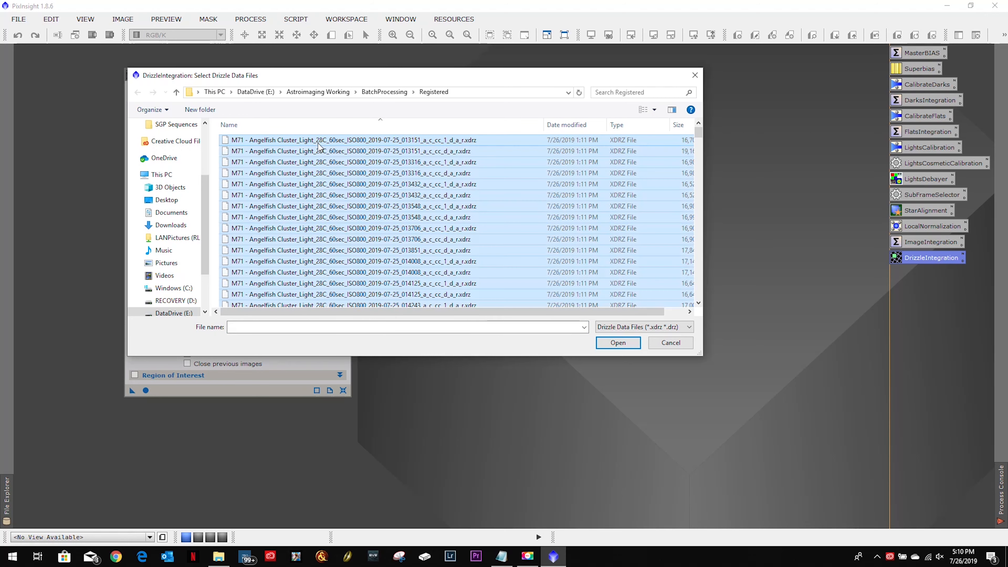
{"action": "left_click", "coordinate": [607, 343]}
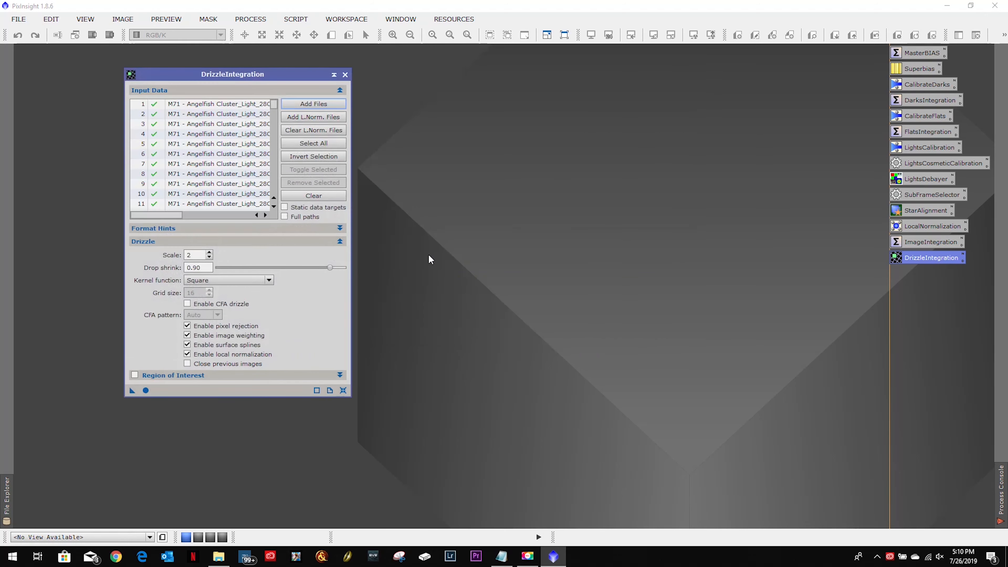
- Attach all M71 .xnml local normalization files from the Registered folder to the DrizzleIntegration inputs
{"action": "left_click", "coordinate": [303, 118]}
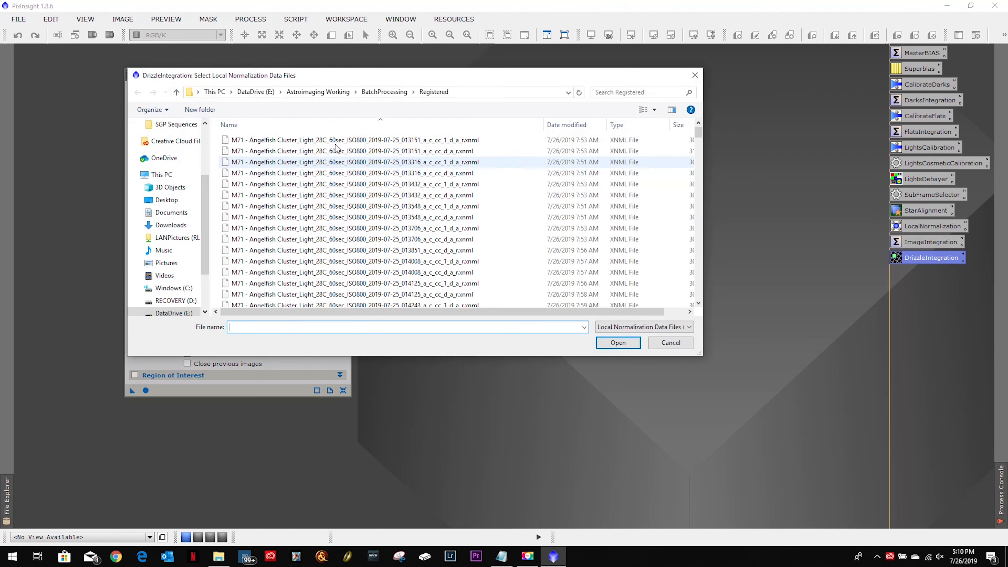
{"action": "left_click", "coordinate": [332, 140]}
{"action": "key", "text": "ctrl+a"}
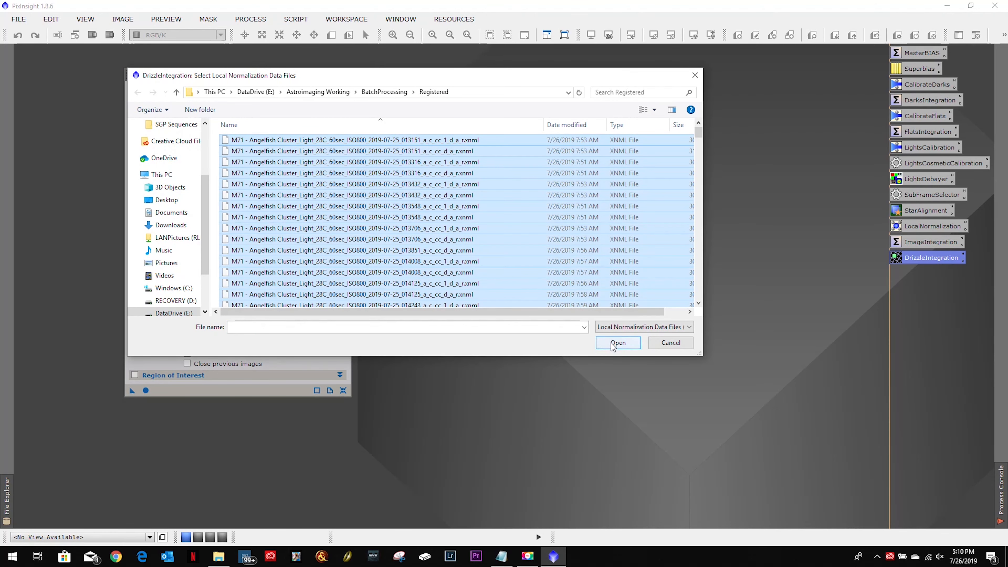
{"action": "left_click", "coordinate": [617, 343]}
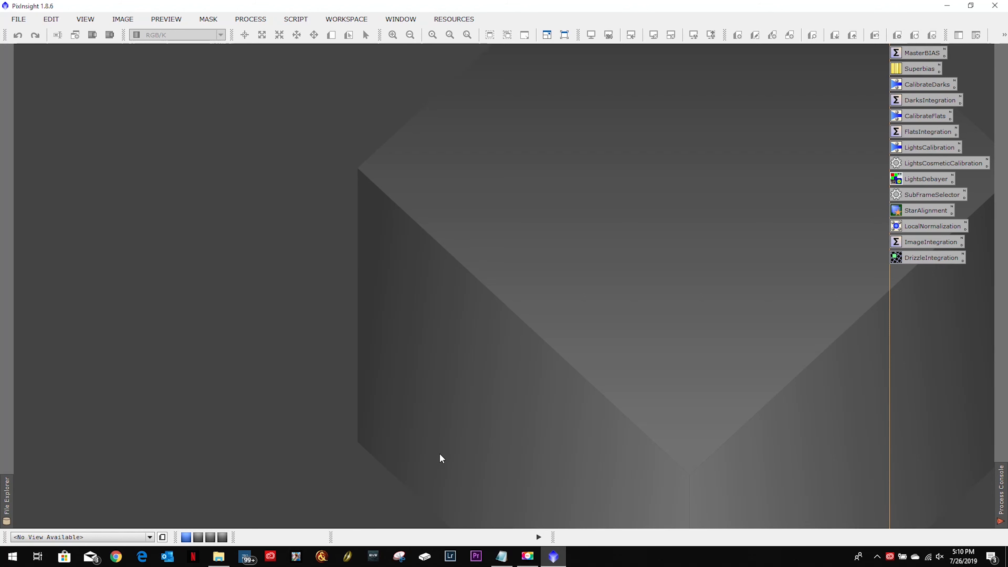
{"action": "left_click", "coordinate": [553, 557]}
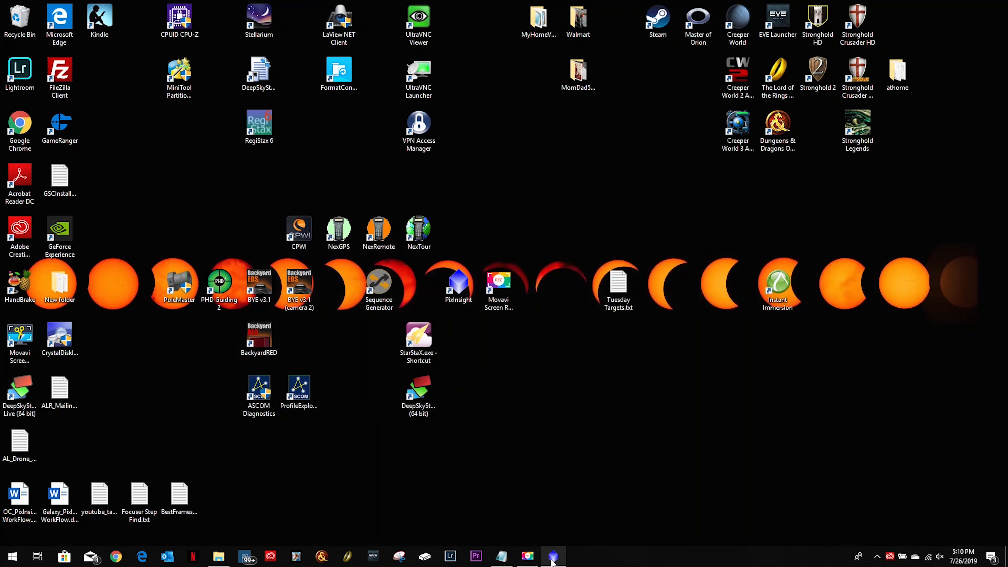
{"action": "left_click", "coordinate": [552, 559]}
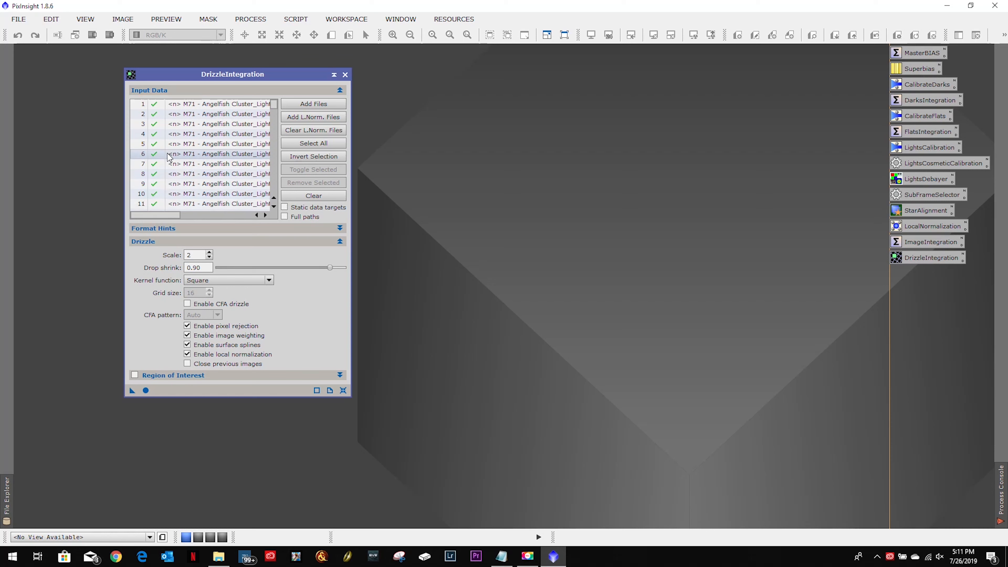
- Check the DrizzleIntegration format hints and run the process globally on the M71 drizzle files
{"action": "left_click", "coordinate": [213, 229]}
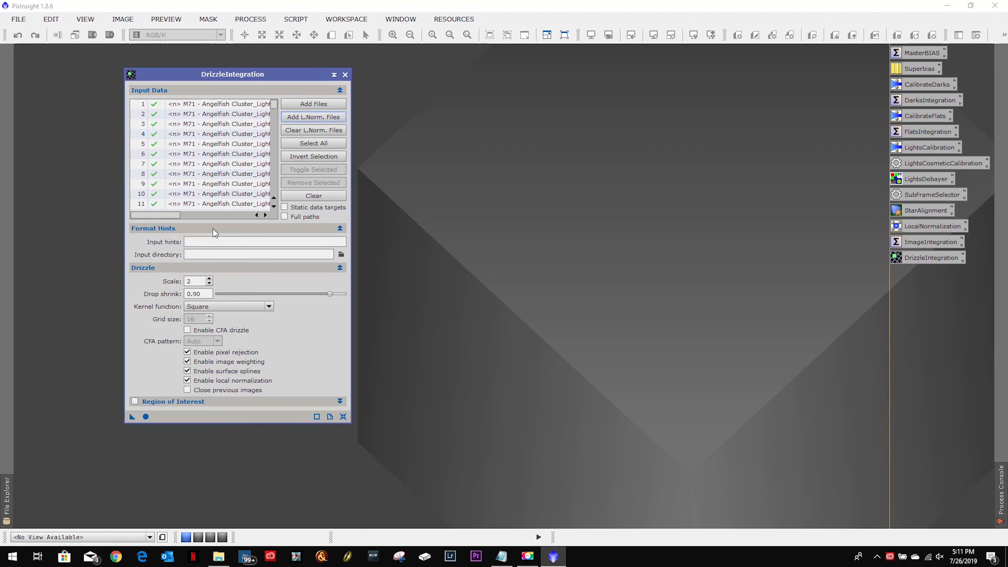
{"action": "left_click", "coordinate": [213, 229]}
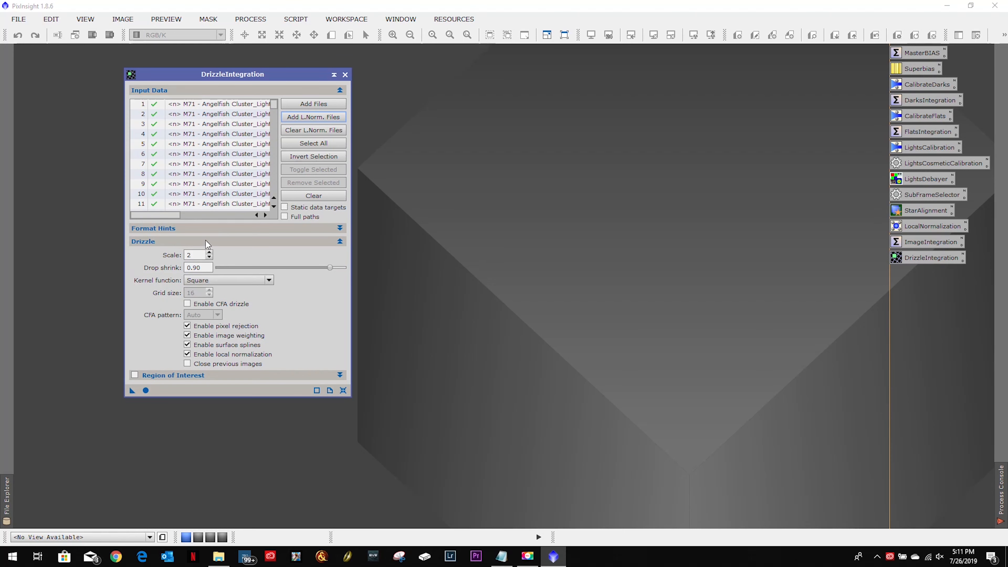
{"action": "left_click", "coordinate": [146, 390]}
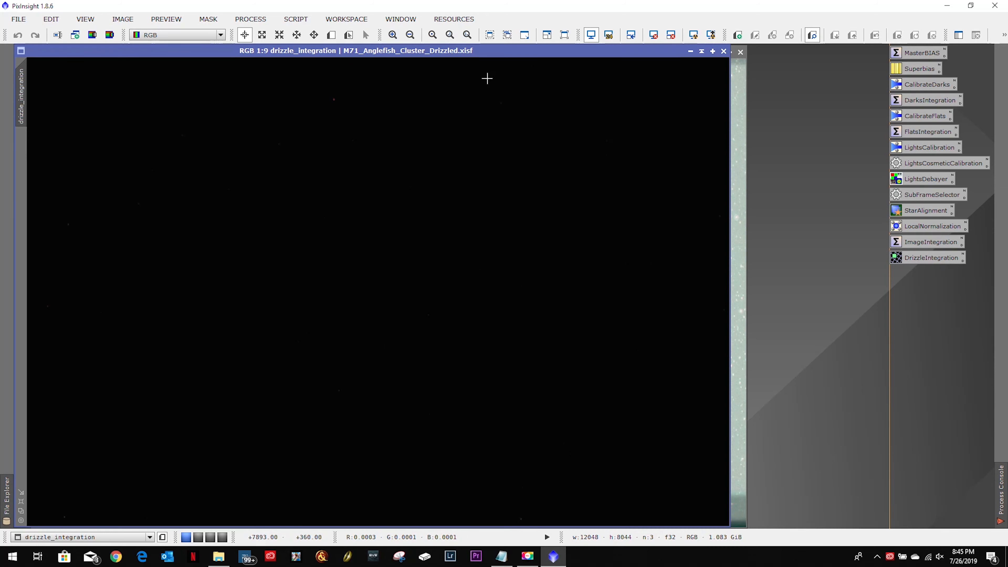
- Auto-stretch the display of the drizzled M71 image and apply AutomaticBackgroundExtractor to it with the existing sample generation and rejection settings
{"action": "left_click", "coordinate": [697, 40]}
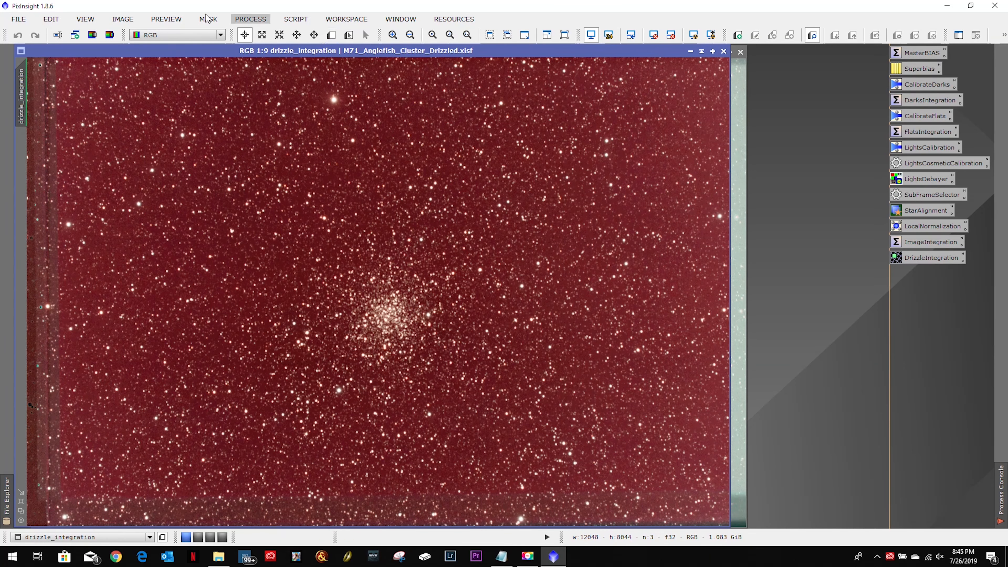
{"action": "left_click", "coordinate": [237, 20]}
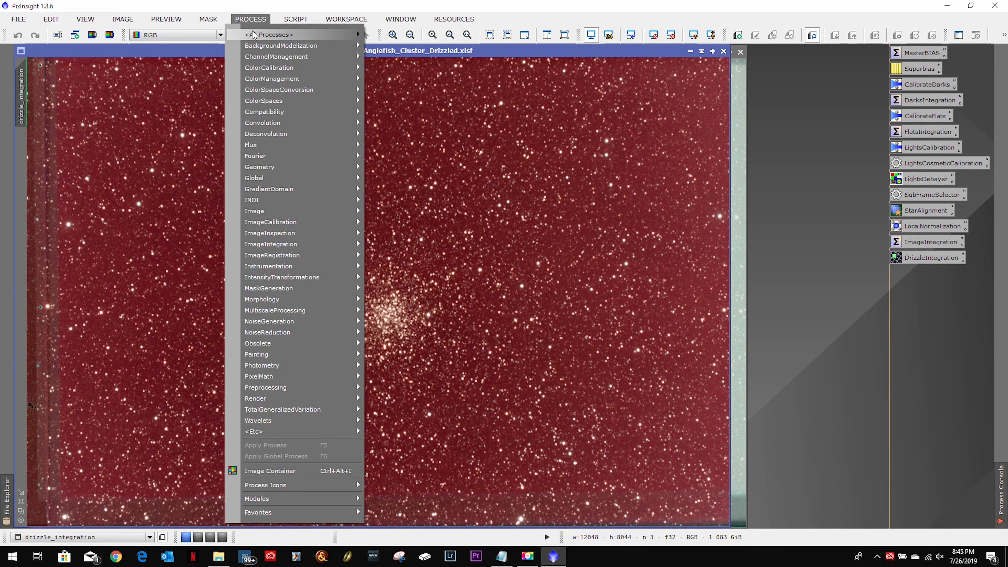
{"action": "mouse_move", "coordinate": [254, 35]}
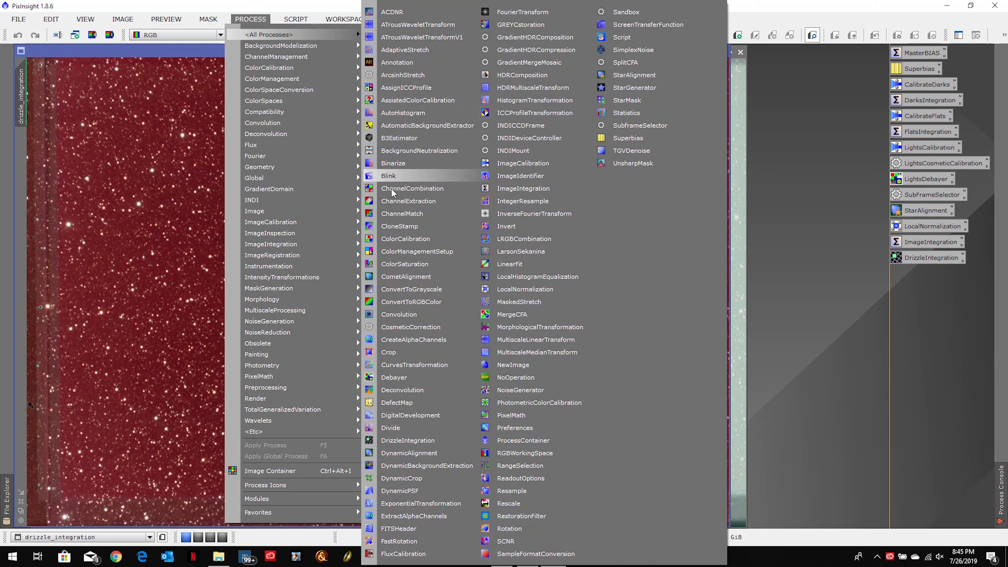
{"action": "left_click", "coordinate": [413, 125]}
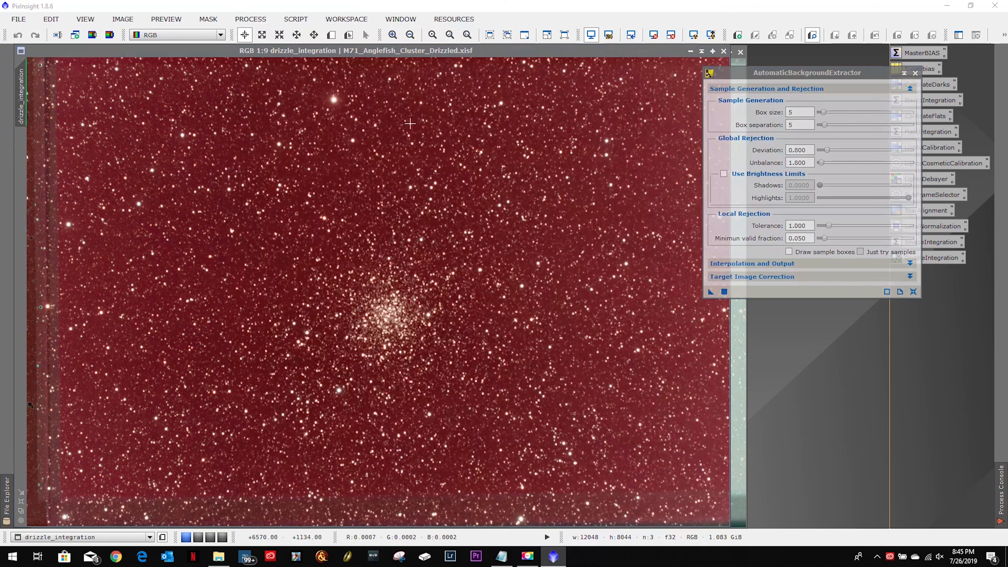
{"action": "left_click_drag", "start_coordinate": [710, 292], "coordinate": [516, 235]}
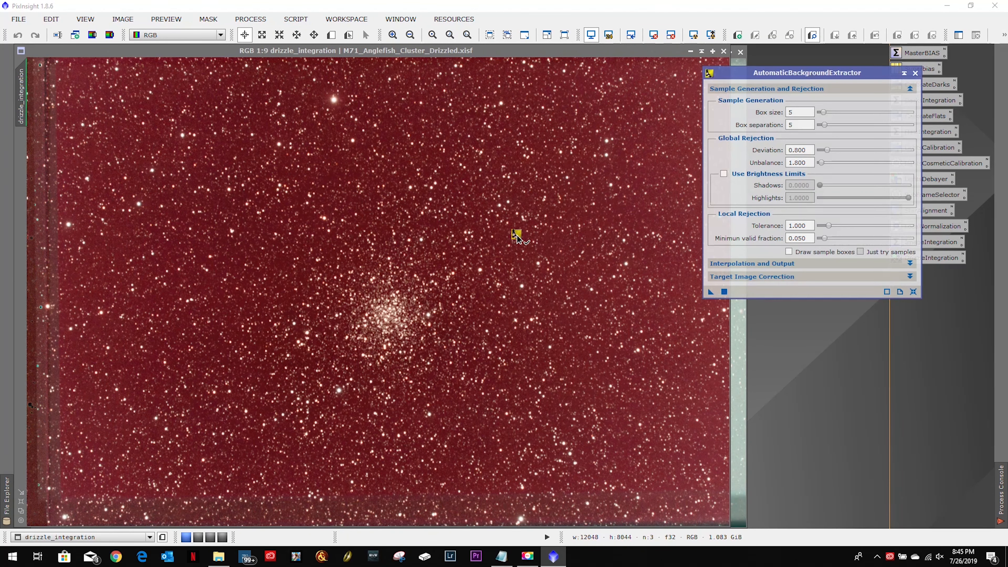